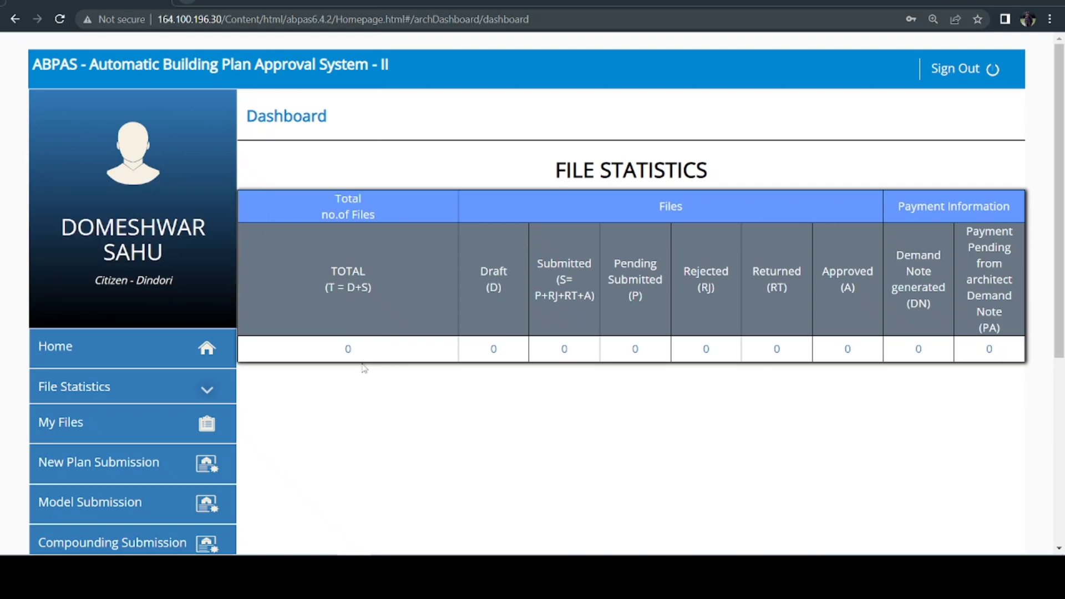
- Start a new plan submission and set self approval up to 105 Sq.M to Yes for the single plot
{"action": "scroll", "coordinate": [344, 389], "scroll_direction": "down", "scroll_amount": 3}
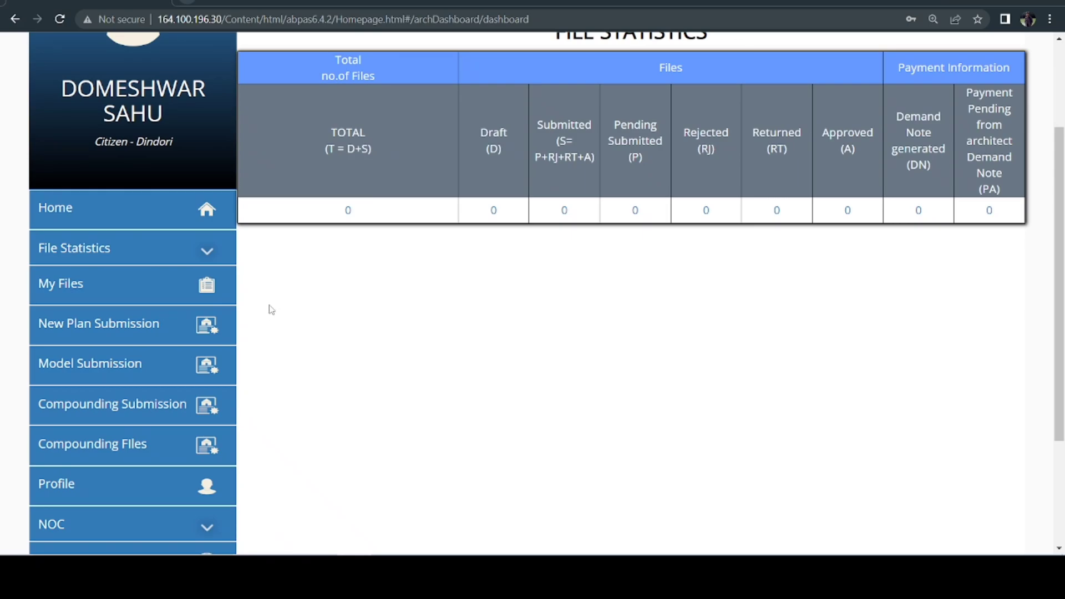
{"action": "left_click", "coordinate": [136, 333]}
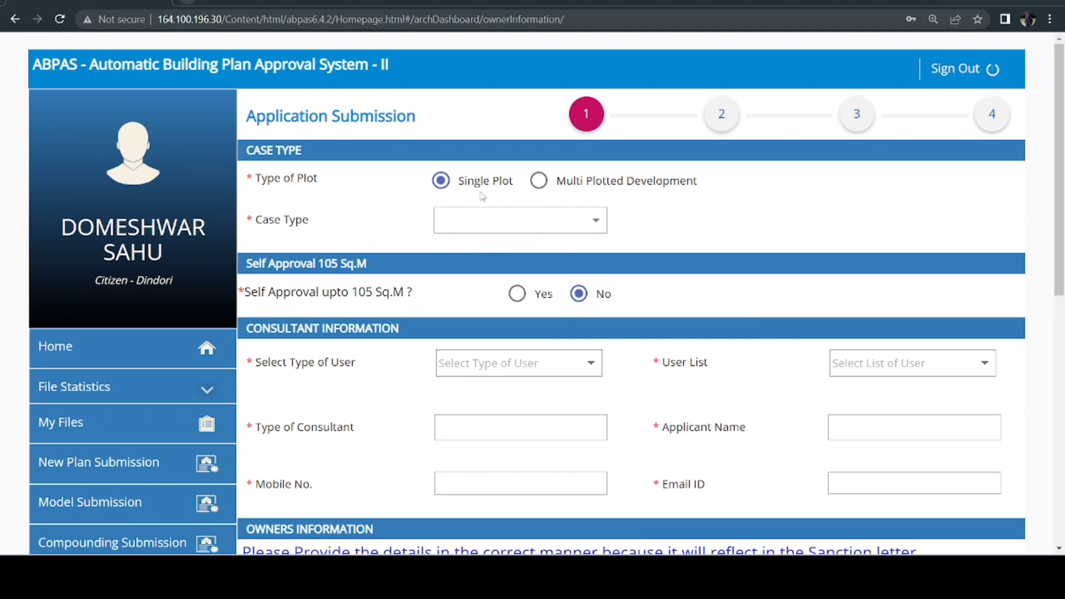
{"action": "scroll", "coordinate": [653, 198], "scroll_direction": "down", "scroll_amount": 1}
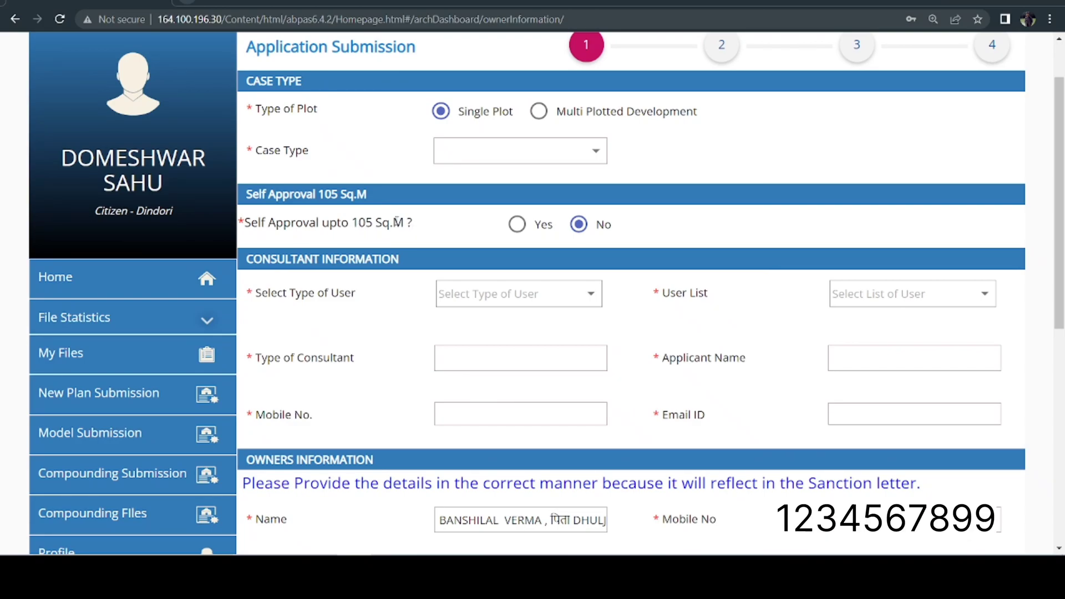
{"action": "triple_click", "coordinate": [262, 237]}
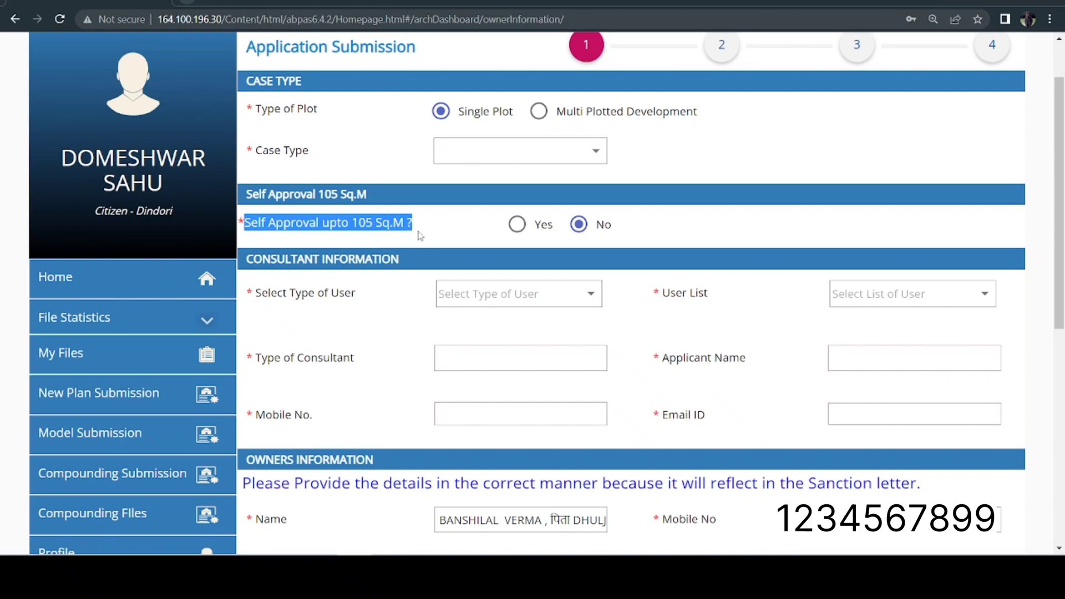
{"action": "left_click", "coordinate": [421, 236]}
{"action": "left_click", "coordinate": [517, 226]}
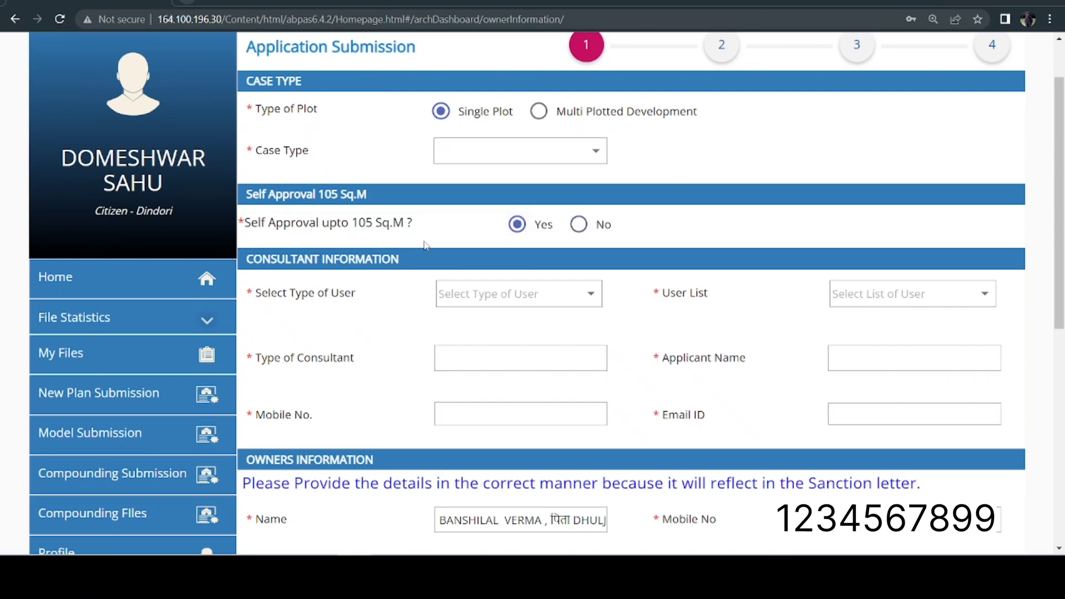
- Review the consultant, owner and layout sections of the application, including guidance for the owner's name, full address and e-mail fields
{"action": "scroll", "coordinate": [340, 235], "scroll_direction": "down", "scroll_amount": 3}
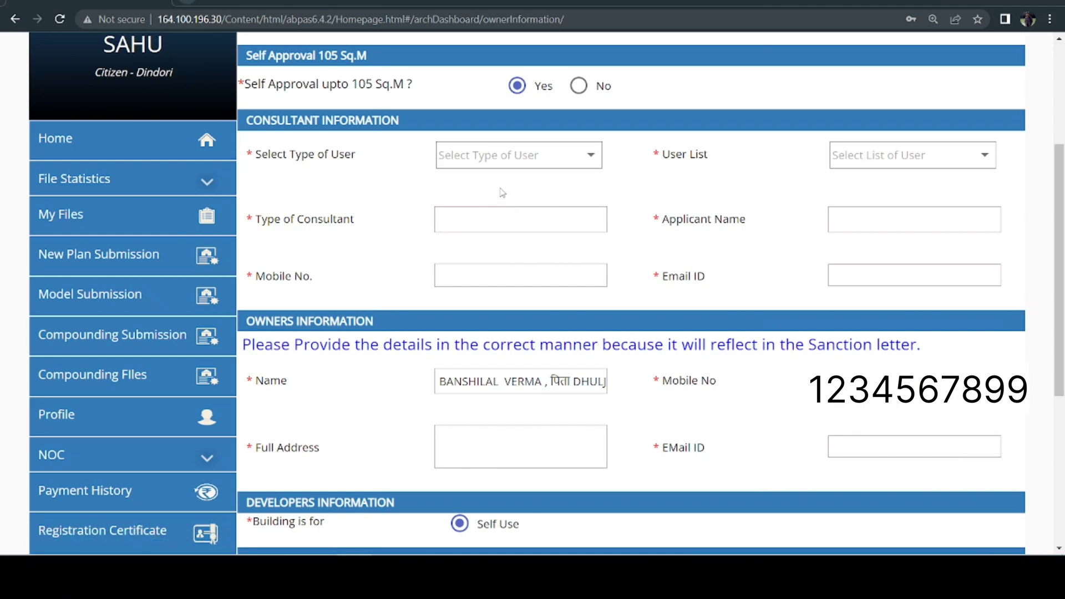
{"action": "scroll", "coordinate": [547, 181], "scroll_direction": "down", "scroll_amount": 2}
{"action": "scroll", "coordinate": [361, 240], "scroll_direction": "down", "scroll_amount": 1}
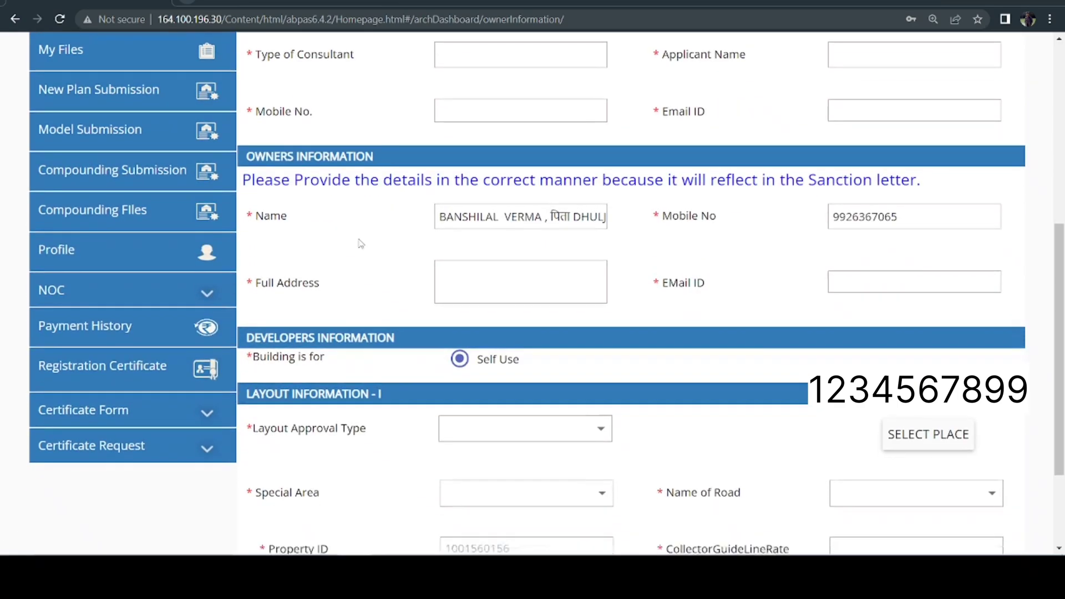
{"action": "scroll", "coordinate": [366, 125], "scroll_direction": "down", "scroll_amount": 2}
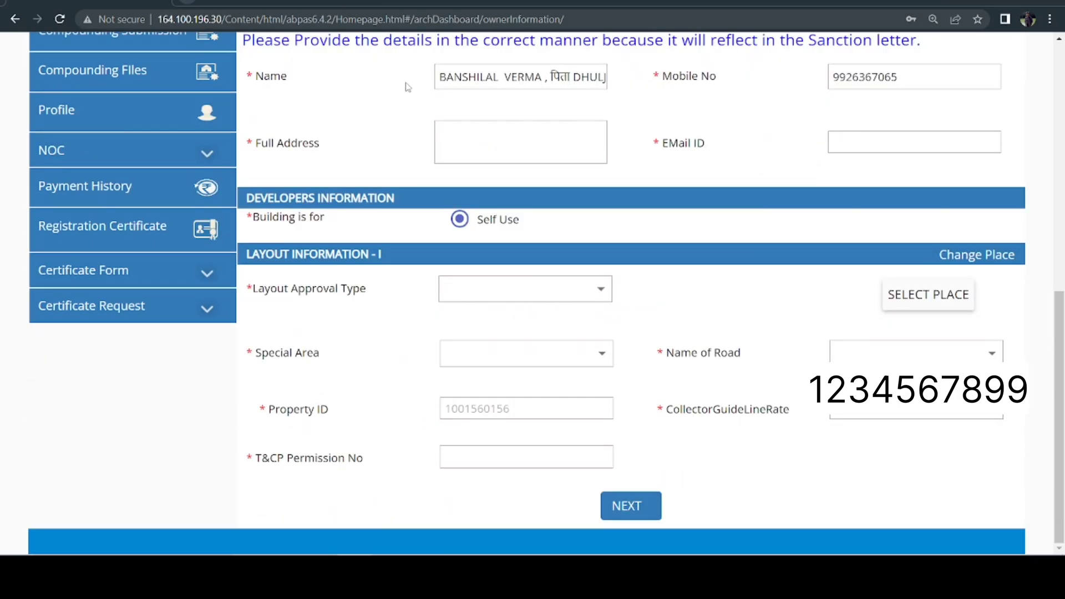
{"action": "mouse_move", "coordinate": [461, 83]}
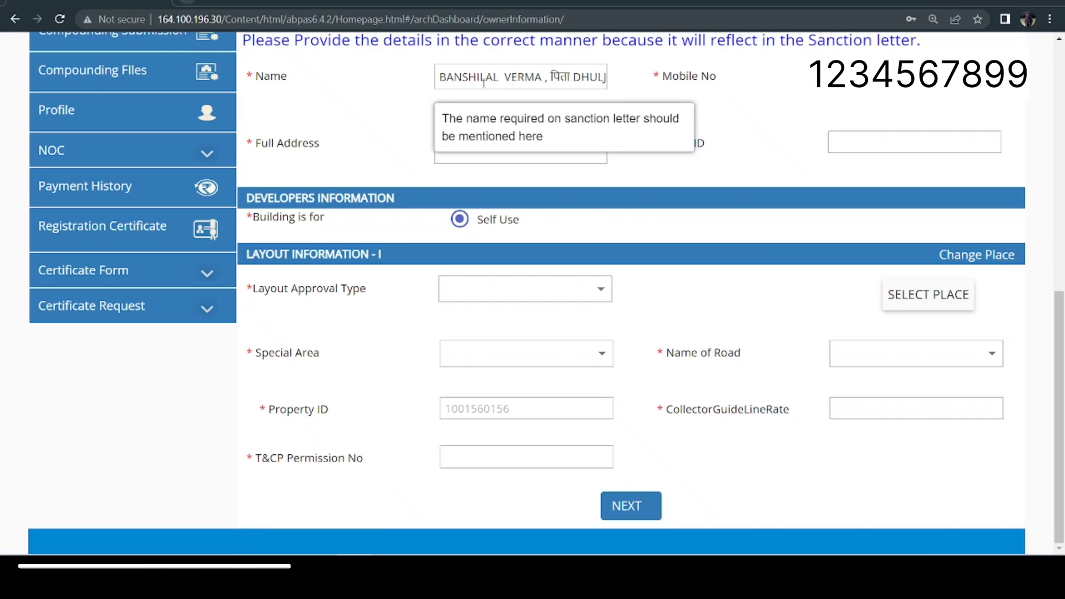
{"action": "left_click", "coordinate": [467, 155]}
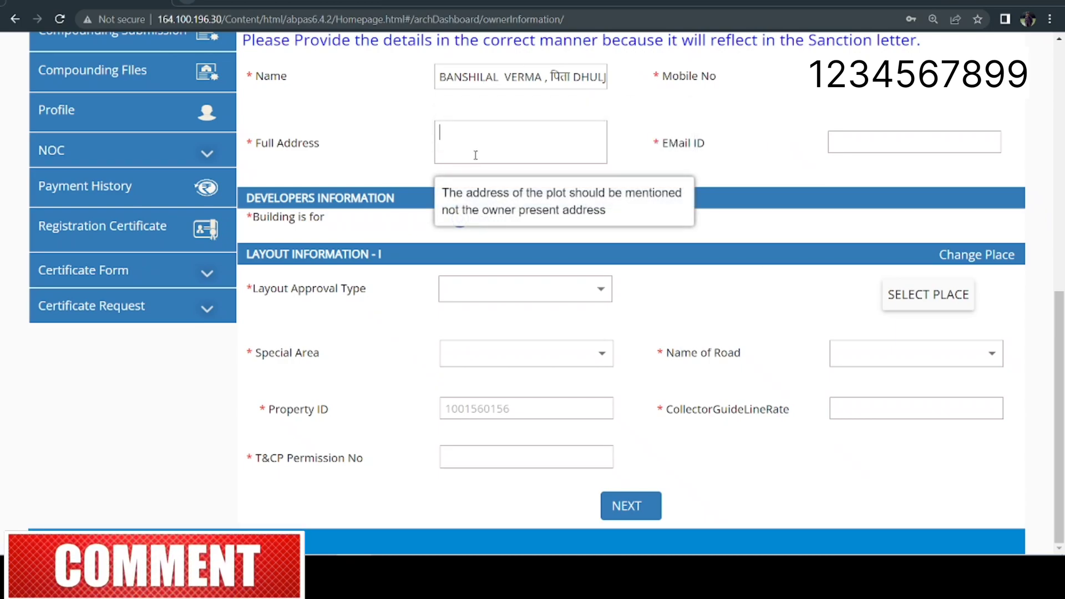
{"action": "left_click", "coordinate": [862, 141]}
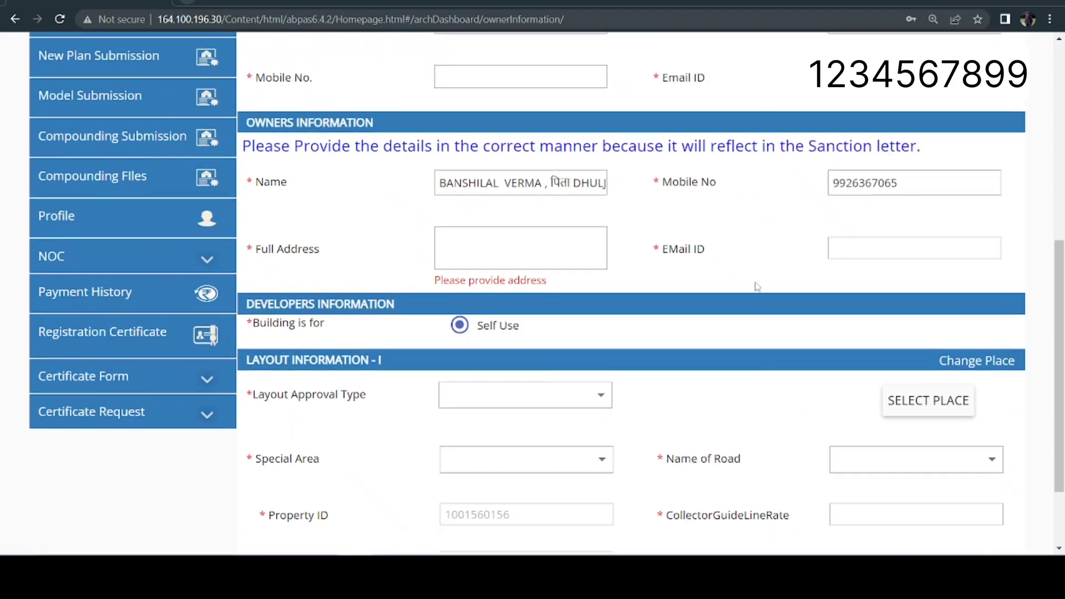
- Review the available case types and set the application's case type to Erect
{"action": "scroll", "coordinate": [756, 285], "scroll_direction": "up", "scroll_amount": 6}
{"action": "scroll", "coordinate": [489, 143], "scroll_direction": "up", "scroll_amount": 3}
{"action": "left_click", "coordinate": [541, 203]}
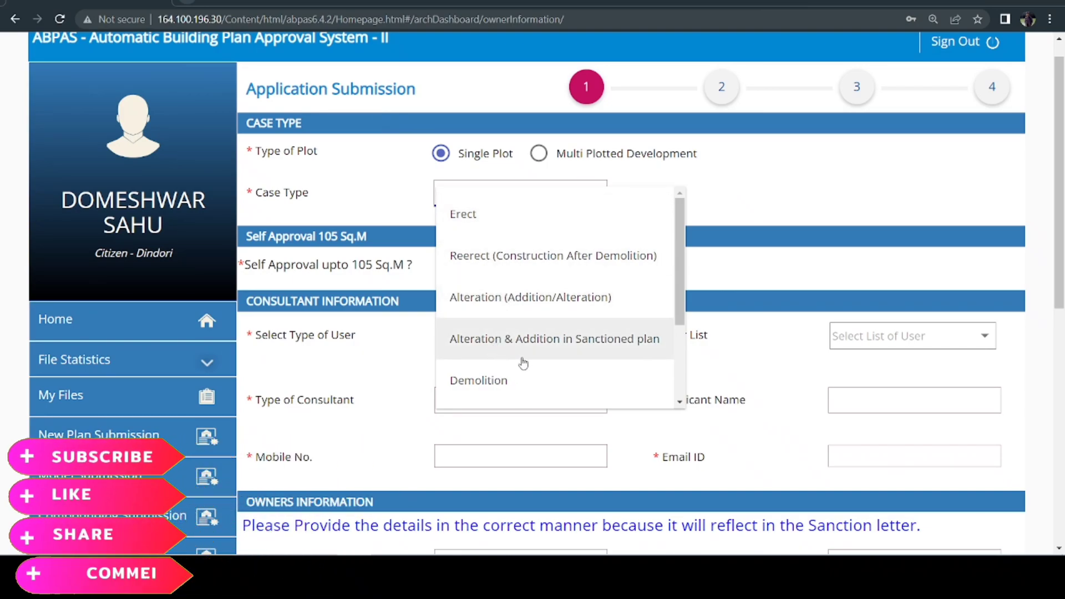
{"action": "scroll", "coordinate": [519, 355], "scroll_direction": "down", "scroll_amount": 1}
{"action": "scroll", "coordinate": [536, 370], "scroll_direction": "down", "scroll_amount": 1}
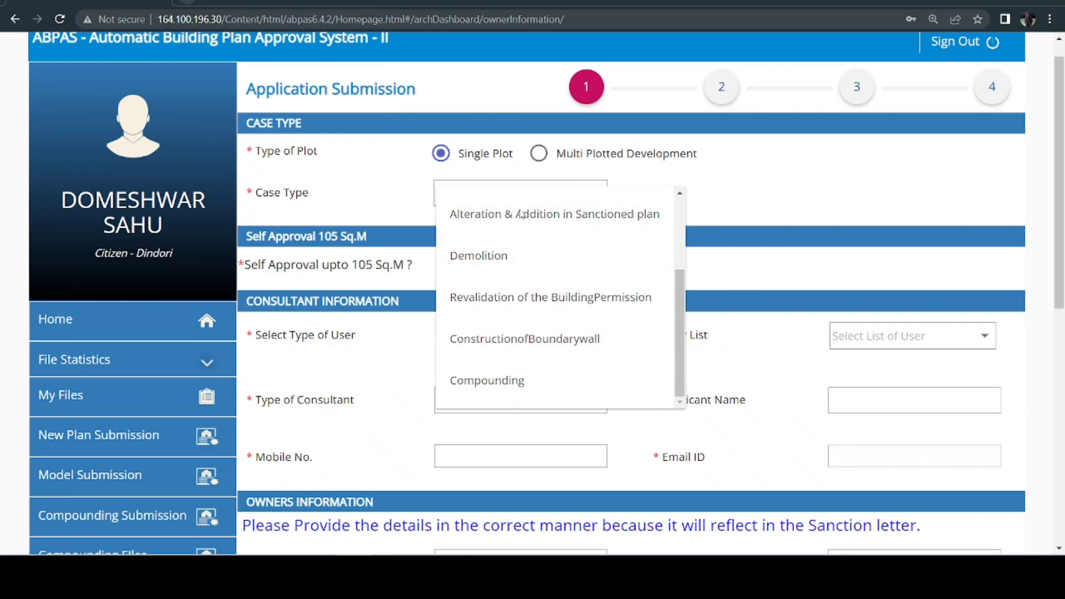
{"action": "left_click", "coordinate": [707, 203]}
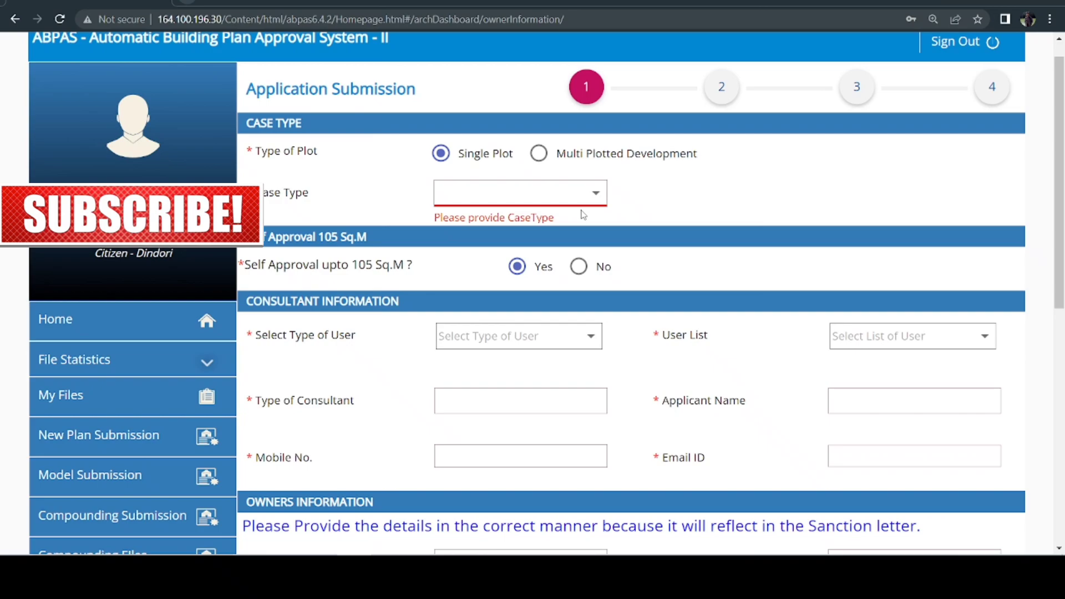
{"action": "left_click", "coordinate": [511, 201]}
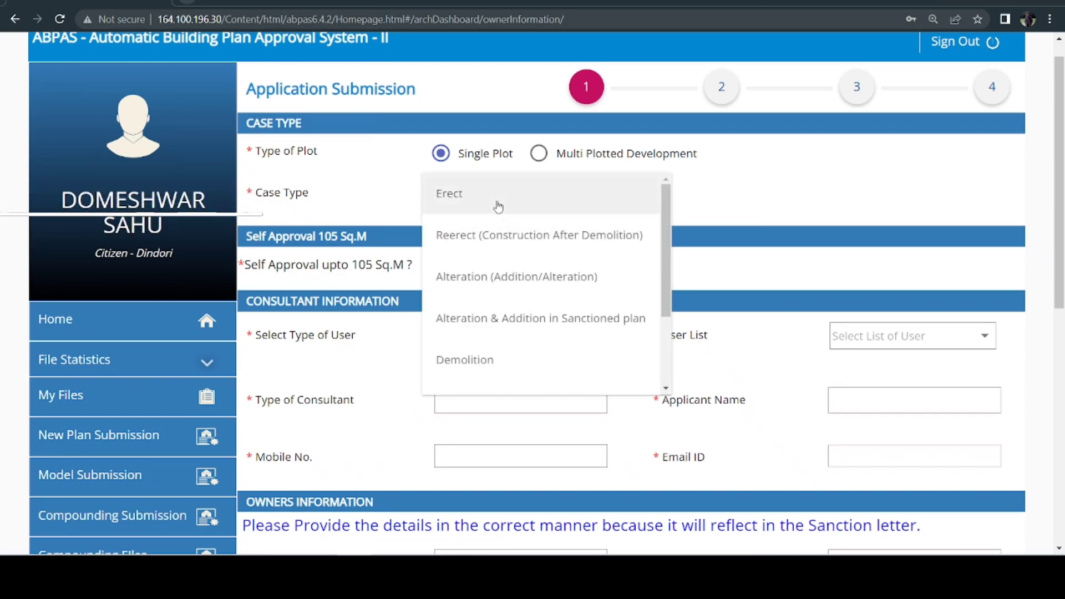
{"action": "left_click", "coordinate": [499, 208]}
- Set the consultant's user type to Group or Agency and choose the second entry in the user list
{"action": "scroll", "coordinate": [527, 305], "scroll_direction": "down", "scroll_amount": 6}
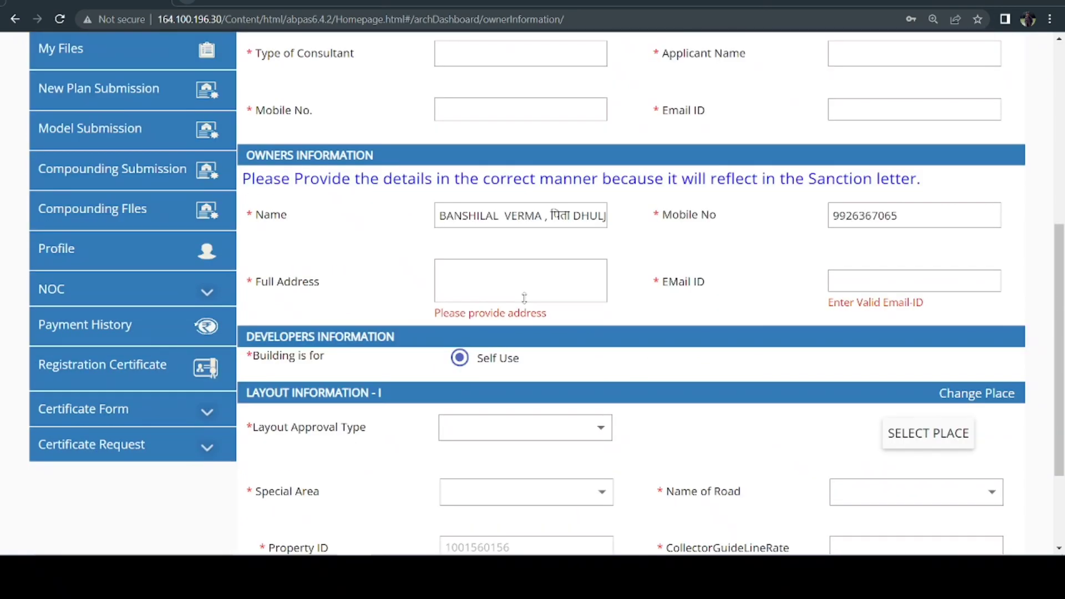
{"action": "scroll", "coordinate": [524, 298], "scroll_direction": "up", "scroll_amount": 3}
{"action": "left_click", "coordinate": [515, 133]}
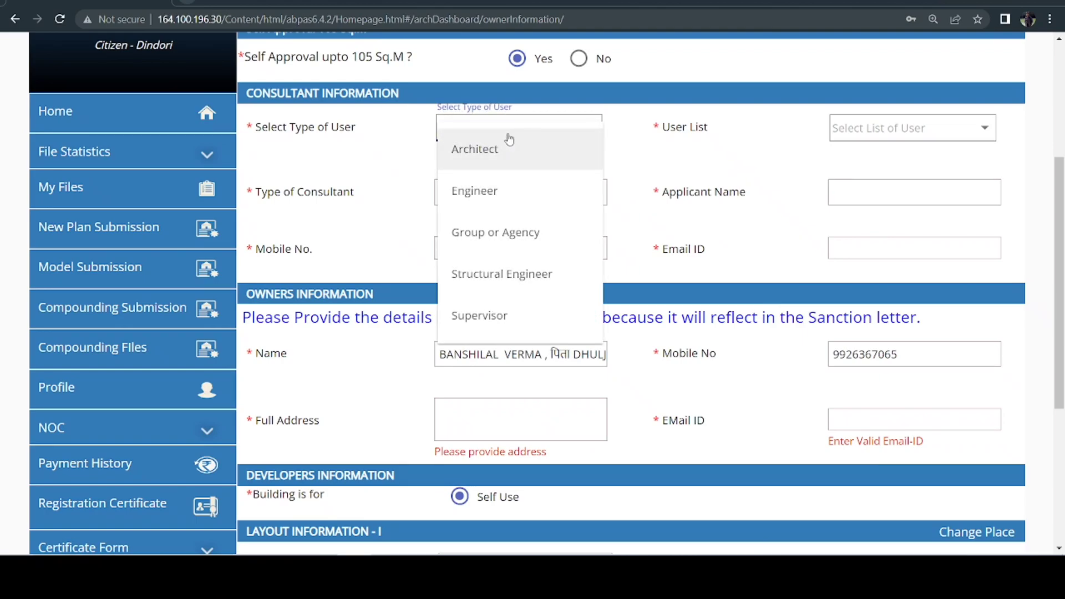
{"action": "left_click", "coordinate": [513, 242]}
{"action": "left_click", "coordinate": [885, 134]}
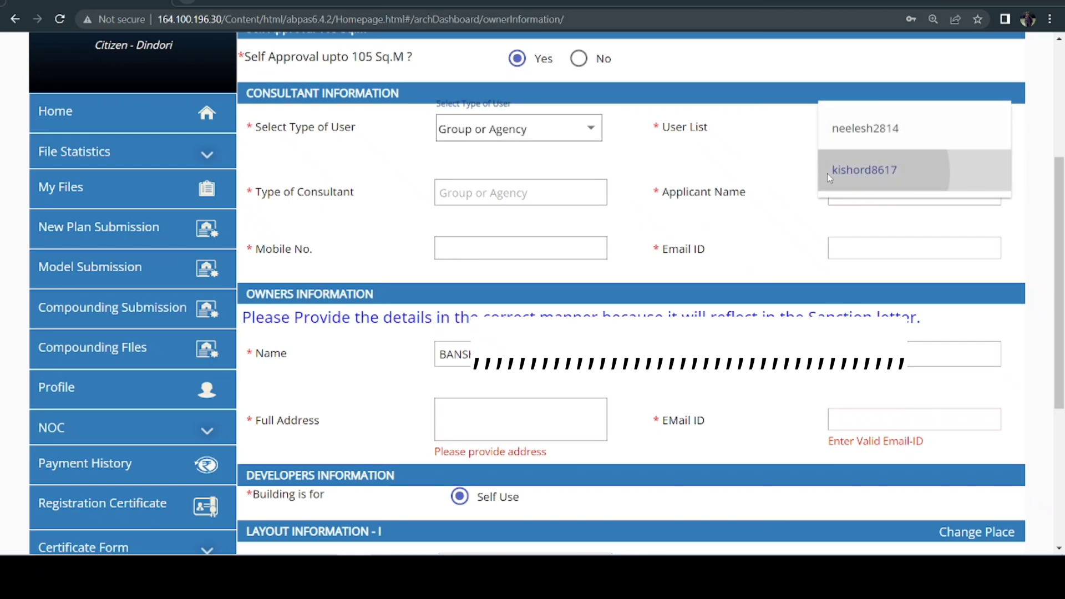
{"action": "left_click", "coordinate": [854, 170]}
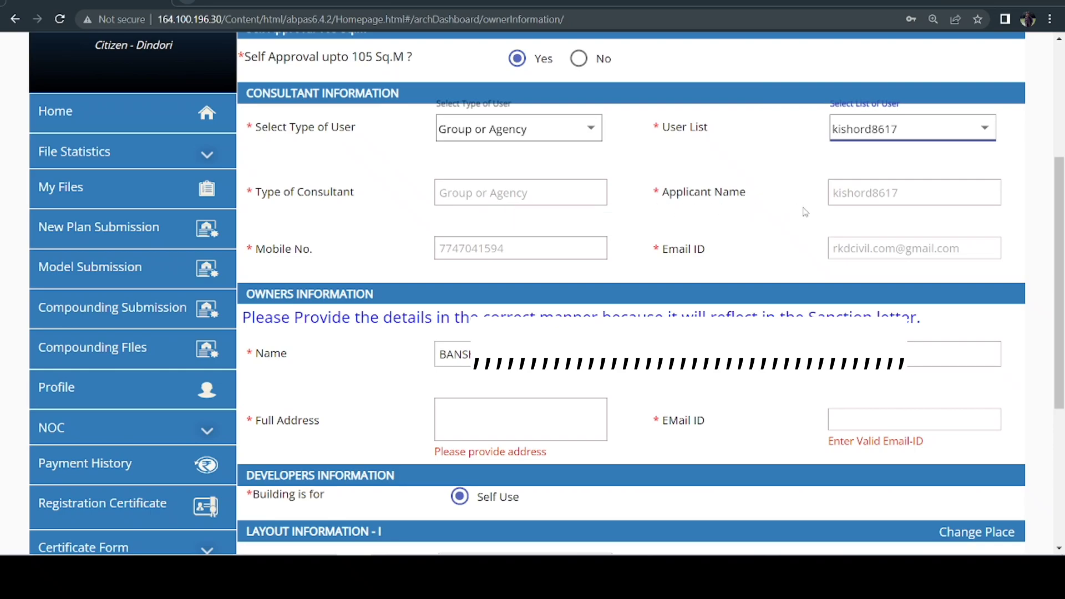
- Set the layout approval type to Existing Area Maintained by ULB in Layout Information - I
{"action": "scroll", "coordinate": [866, 210], "scroll_direction": "down", "scroll_amount": 1}
{"action": "scroll", "coordinate": [874, 197], "scroll_direction": "down", "scroll_amount": 2}
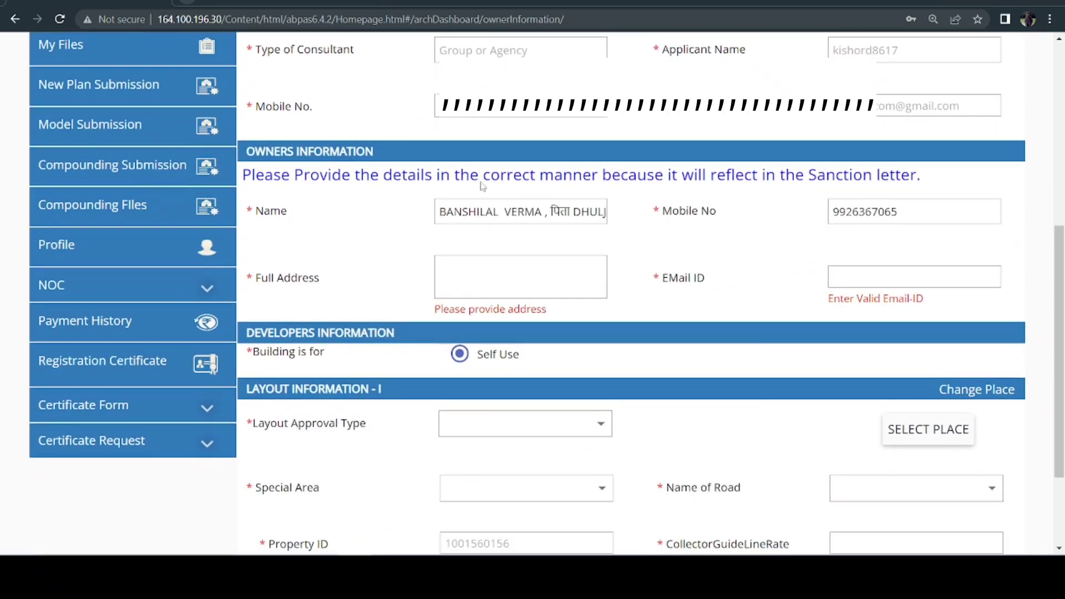
{"action": "scroll", "coordinate": [520, 138], "scroll_direction": "down", "scroll_amount": 1}
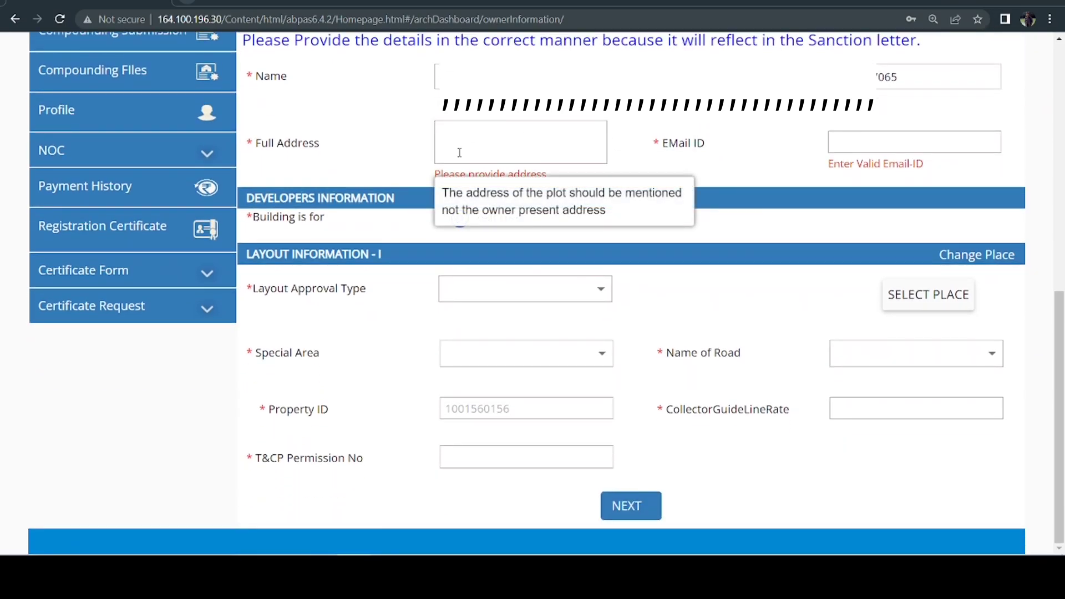
{"action": "left_click", "coordinate": [484, 133]}
{"action": "left_click", "coordinate": [502, 294]}
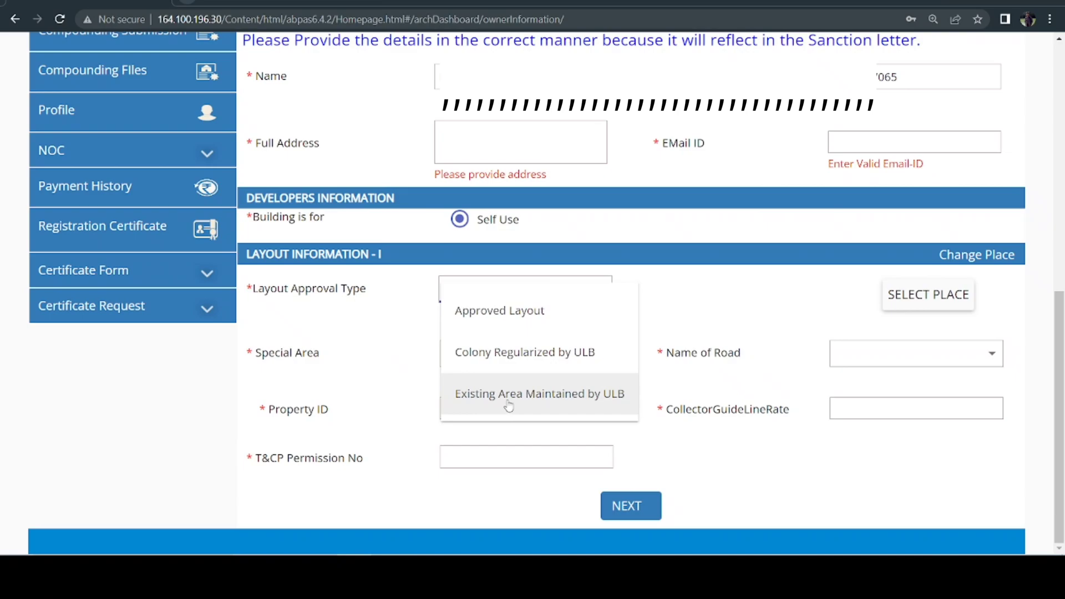
{"action": "left_click", "coordinate": [507, 397]}
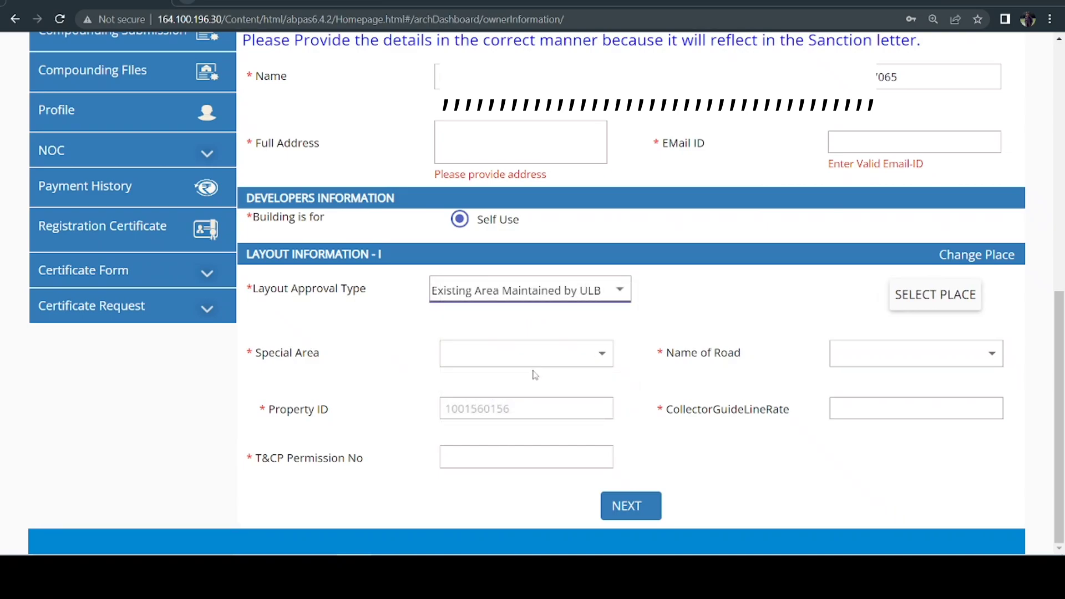
- Select the plot location as Dindori ULB, NIL zone, ward 13, colony WARD NO. 13 DINDORI
{"action": "left_click", "coordinate": [935, 306]}
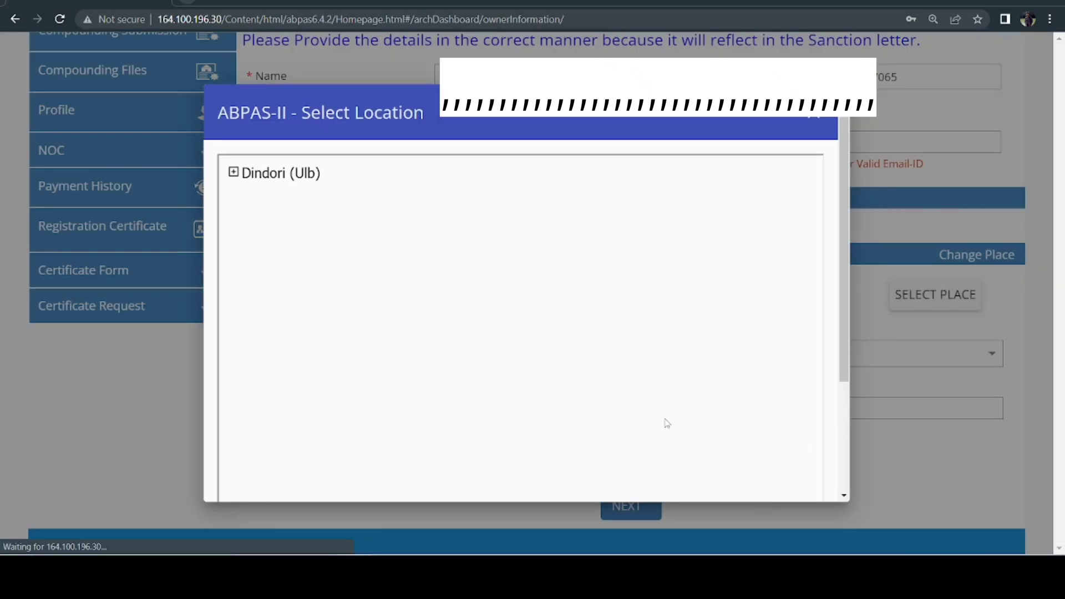
{"action": "left_click", "coordinate": [233, 173]}
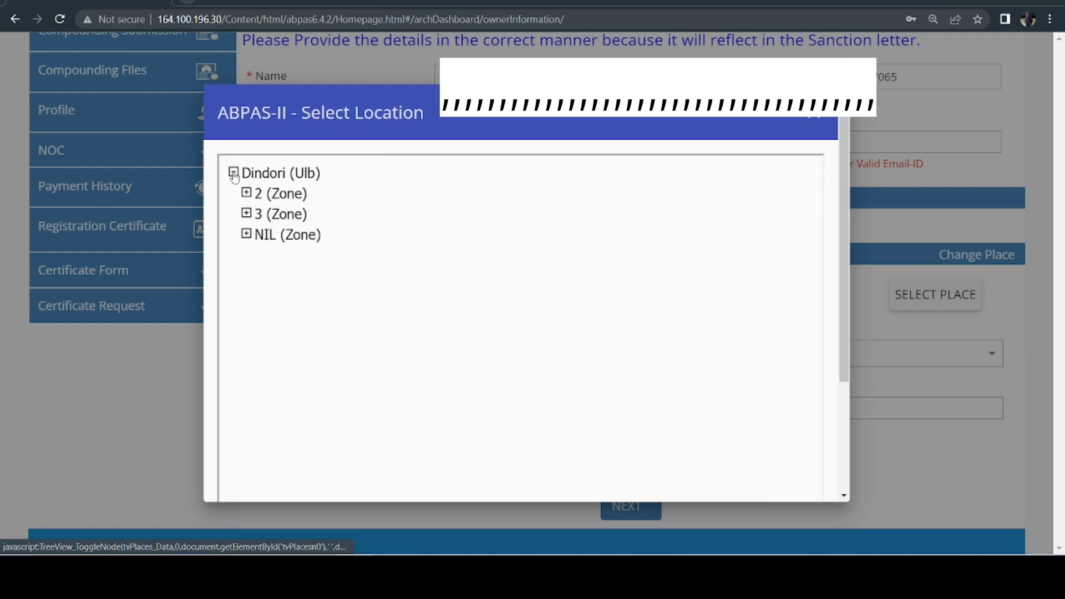
{"action": "left_click", "coordinate": [246, 233]}
{"action": "scroll", "coordinate": [338, 267], "scroll_direction": "down", "scroll_amount": 1}
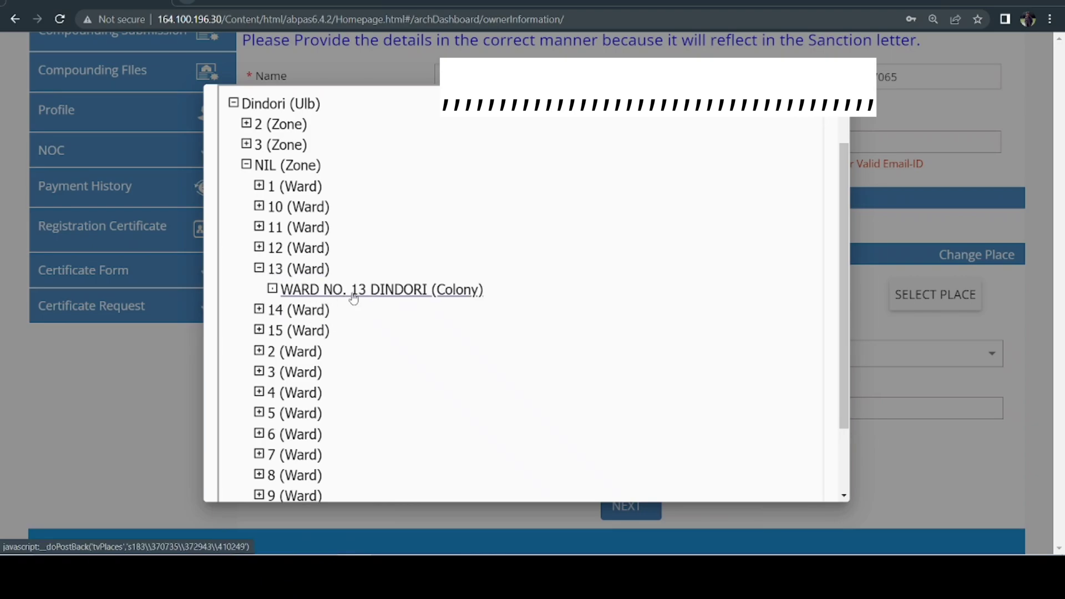
{"action": "left_click", "coordinate": [379, 293]}
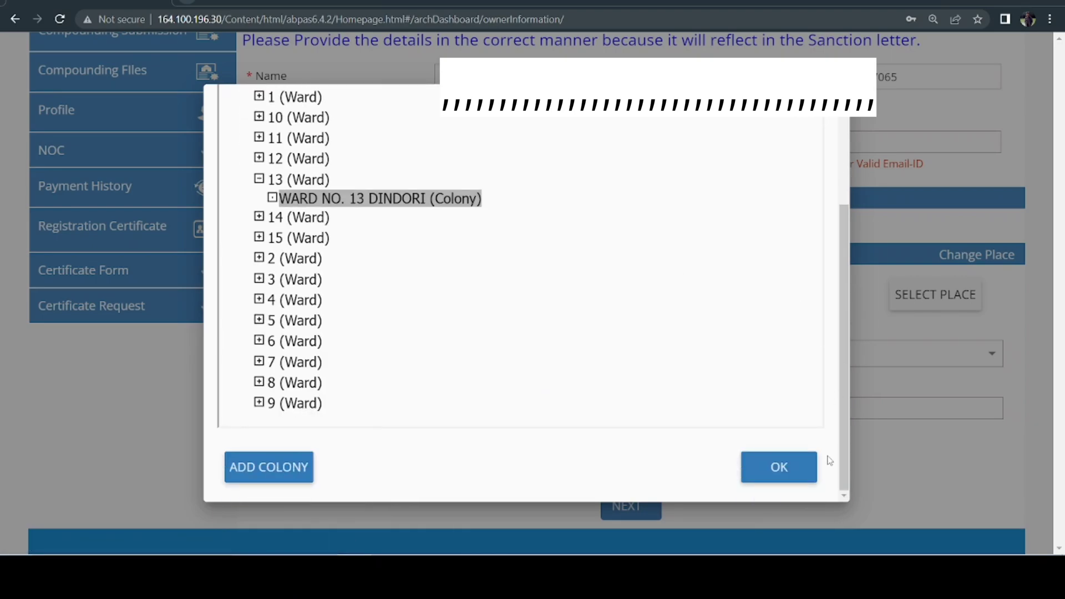
{"action": "left_click", "coordinate": [797, 472]}
- Add a new plot for the selected colony and give it plot number 15
{"action": "scroll", "coordinate": [726, 354], "scroll_direction": "down", "scroll_amount": 8}
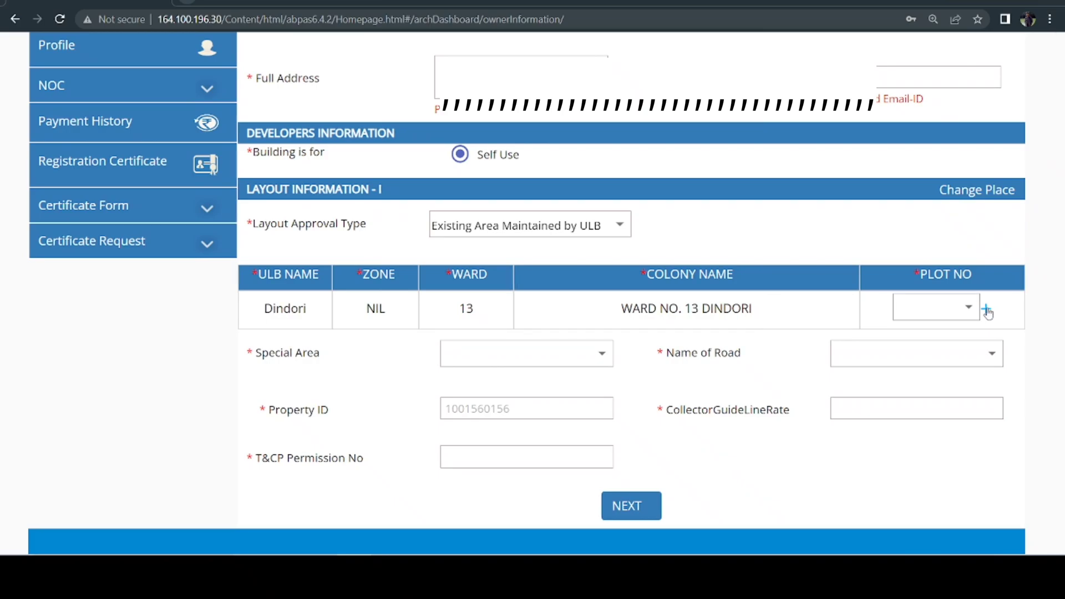
{"action": "left_click", "coordinate": [987, 310]}
{"action": "scroll", "coordinate": [356, 254], "scroll_direction": "down", "scroll_amount": 1}
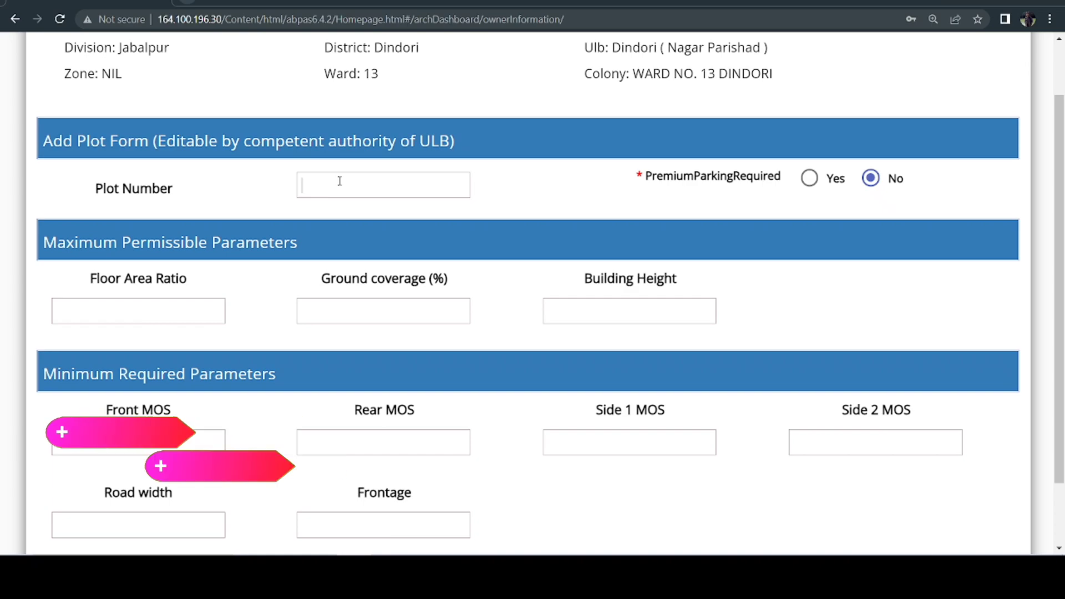
{"action": "type", "text": "15"}
{"action": "key", "text": "Tab"}
- Set the maximum permissible floor area ratio to 1.25, ground coverage to 60% and building height to 7.50
{"action": "key", "text": "Tab"}
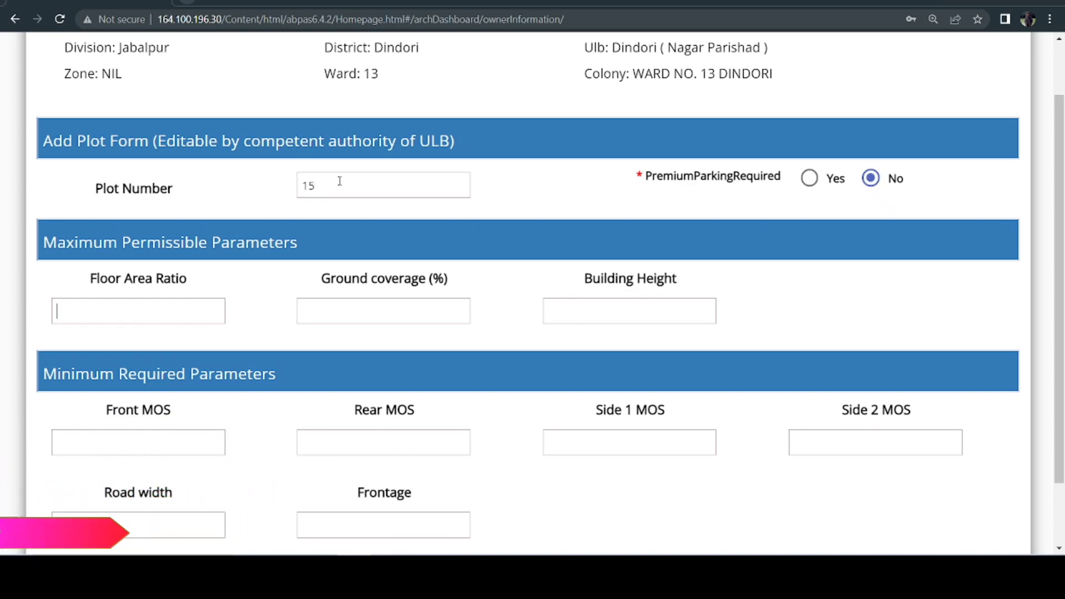
{"action": "type", "text": "1"}
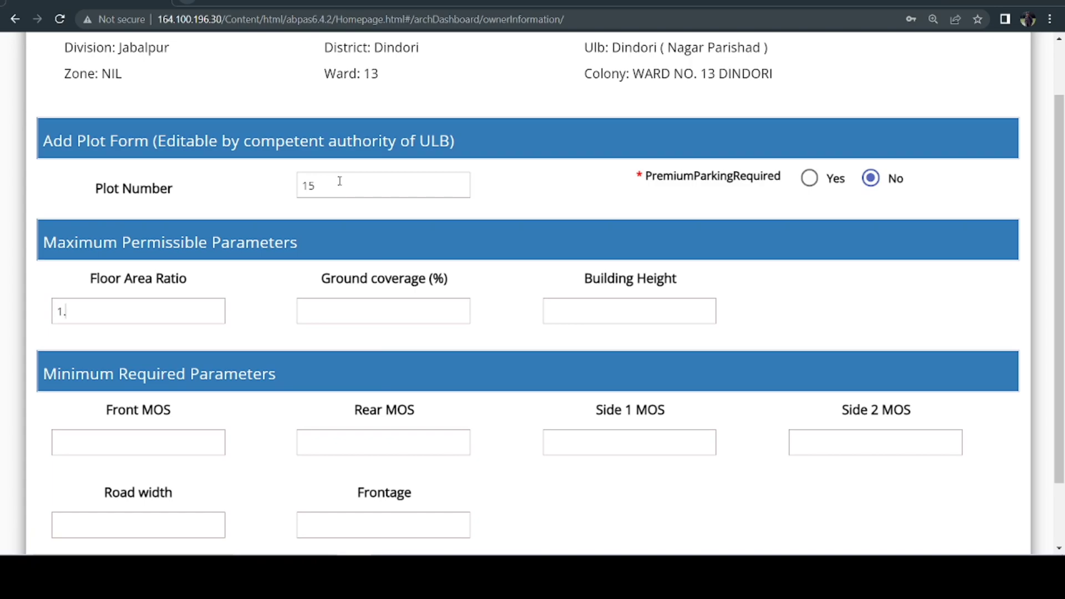
{"action": "type", "text": ".25"}
{"action": "type", "text": "60"}
{"action": "type", "text": "7.50"}
{"action": "key", "text": "Tab"}
- Set the minimum required MOS values to 3 for front, 2.0 for rear, and 0 for side 1 and side 2
{"action": "type", "text": "3"}
{"action": "type", "text": "2"}
{"action": "type", "text": "."}
{"action": "type", "text": "0"}
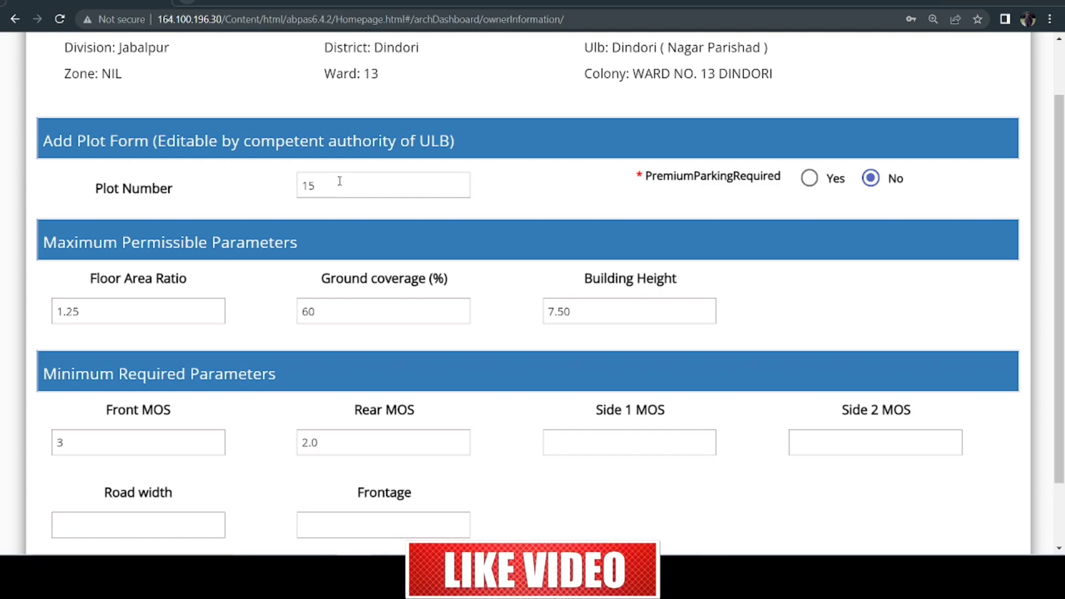
{"action": "key", "text": "Tab"}
{"action": "type", "text": "0"}
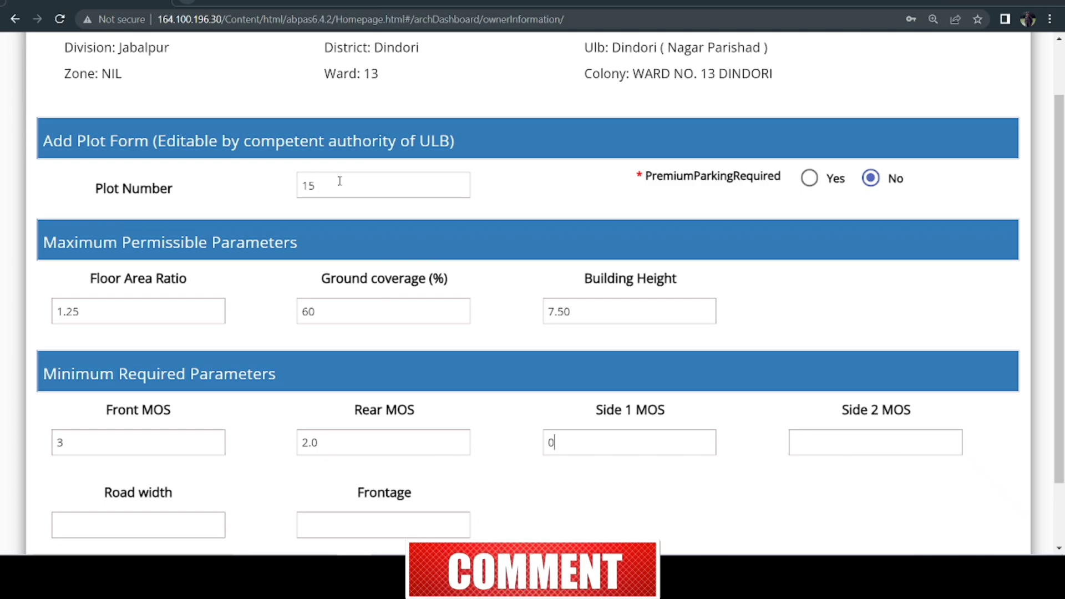
{"action": "type", "text": "0"}
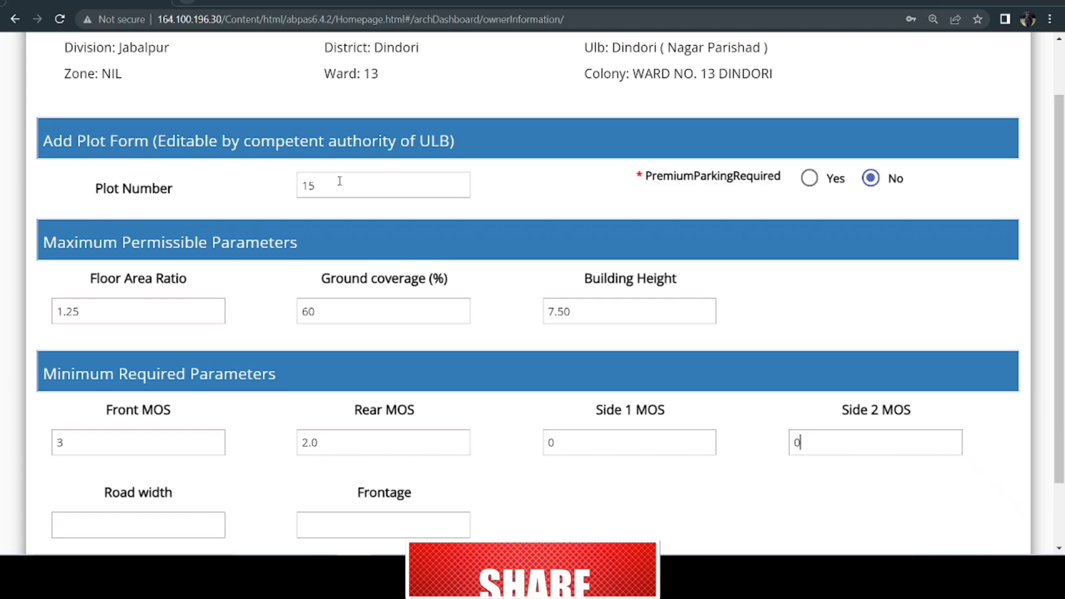
{"action": "key", "text": "Tab"}
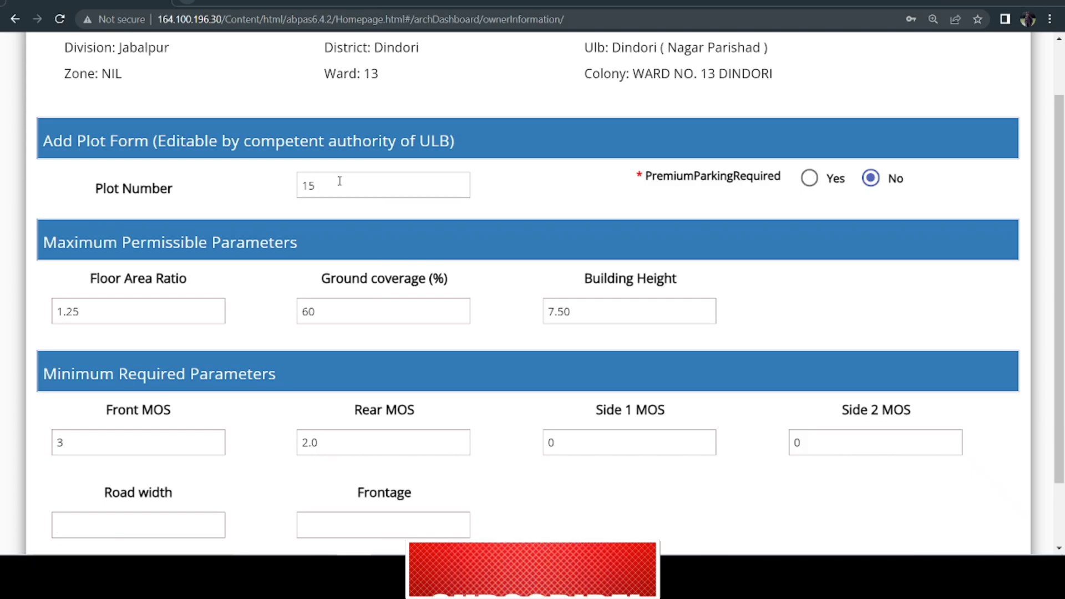
- Set the new plot's road width to 3.50 and frontage to 5.50, and submit the plot form
{"action": "type", "text": "3.5"}
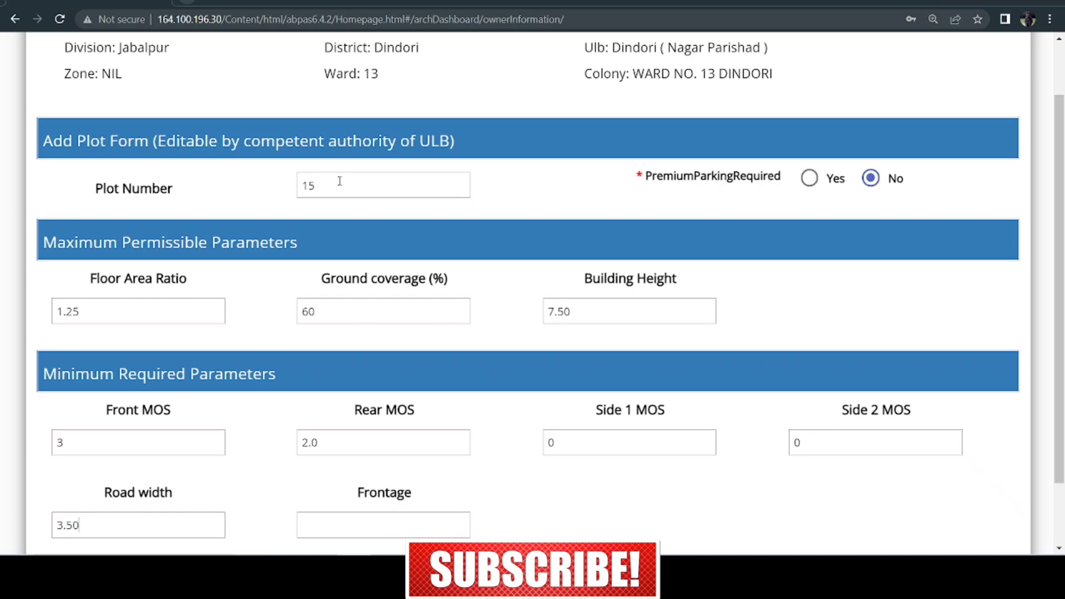
{"action": "key", "text": "Tab"}
{"action": "type", "text": "5.50"}
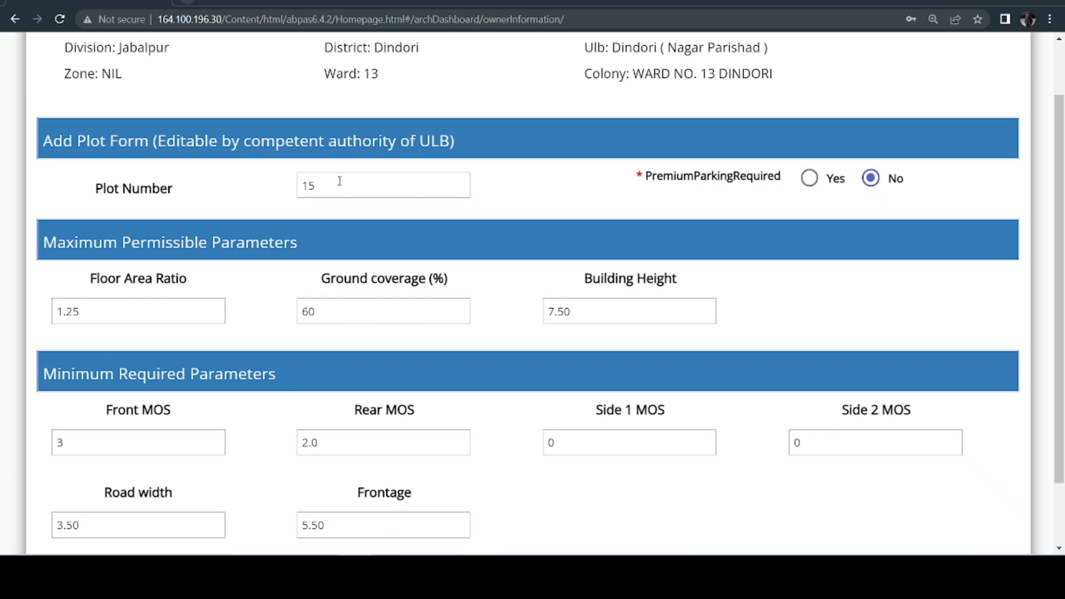
{"action": "scroll", "coordinate": [542, 285], "scroll_direction": "down", "scroll_amount": 1}
{"action": "left_click", "coordinate": [891, 509]}
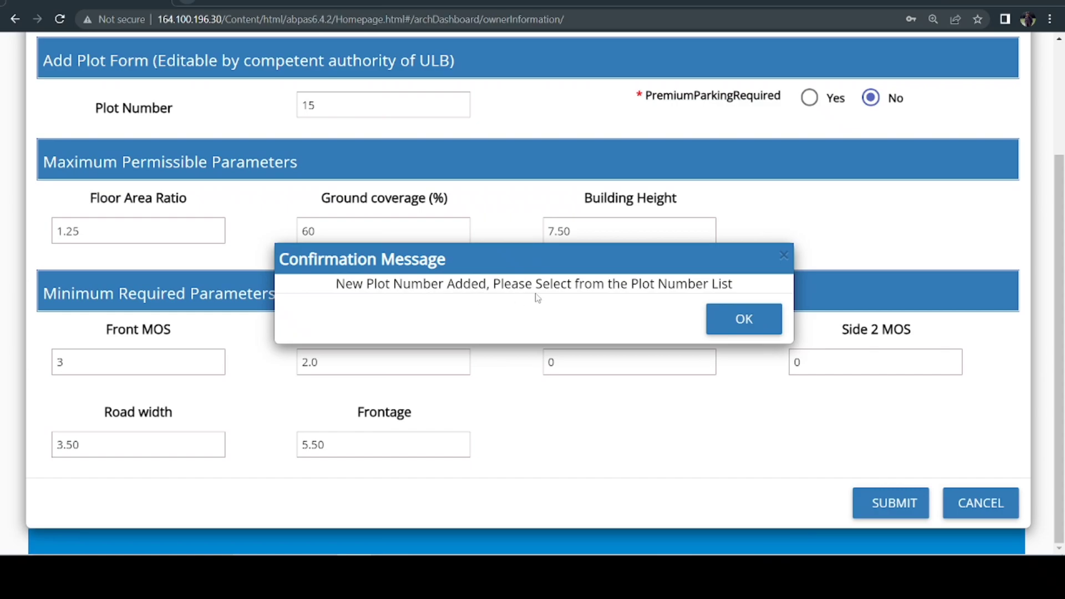
{"action": "left_click", "coordinate": [744, 321]}
- Choose plot number 15 for the colony and set both the special area and the name of road to Others
{"action": "left_click", "coordinate": [951, 311]}
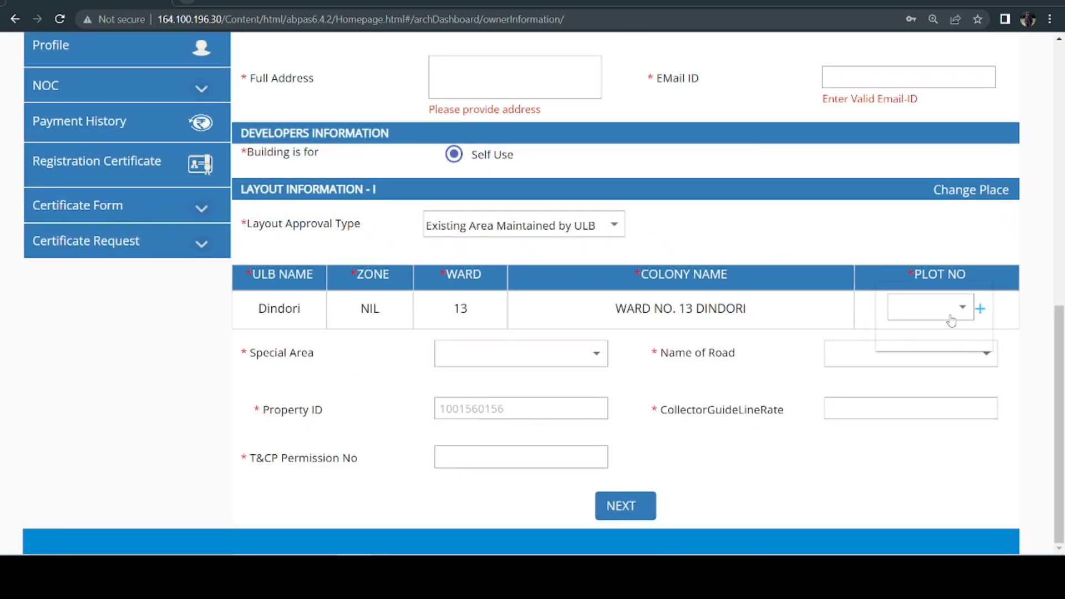
{"action": "left_click", "coordinate": [921, 319]}
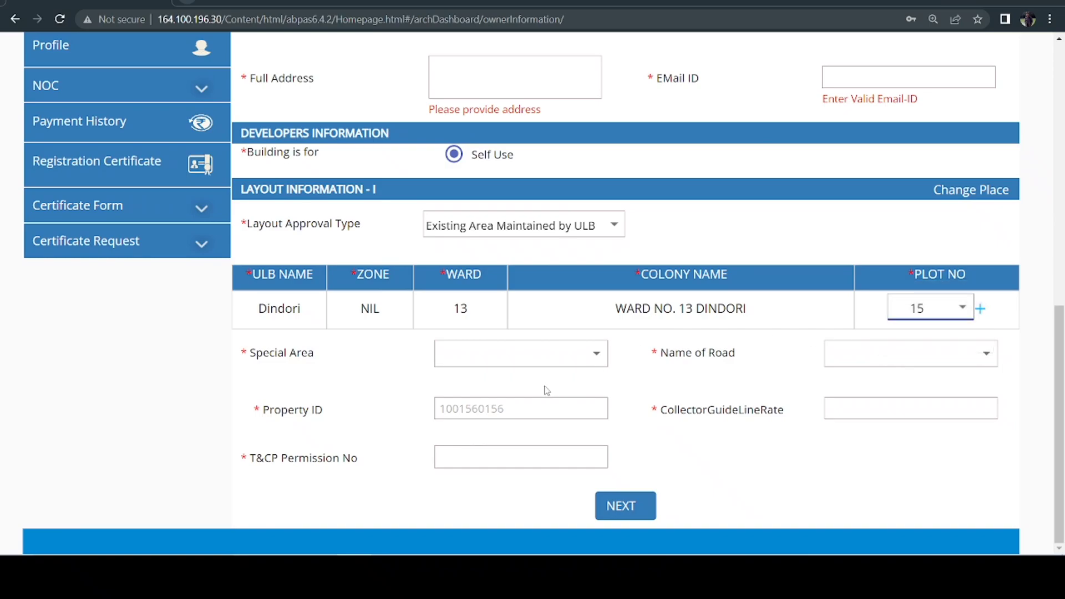
{"action": "left_click", "coordinate": [507, 362]}
{"action": "left_click", "coordinate": [576, 382]}
{"action": "left_click", "coordinate": [863, 359]}
{"action": "left_click", "coordinate": [878, 384]}
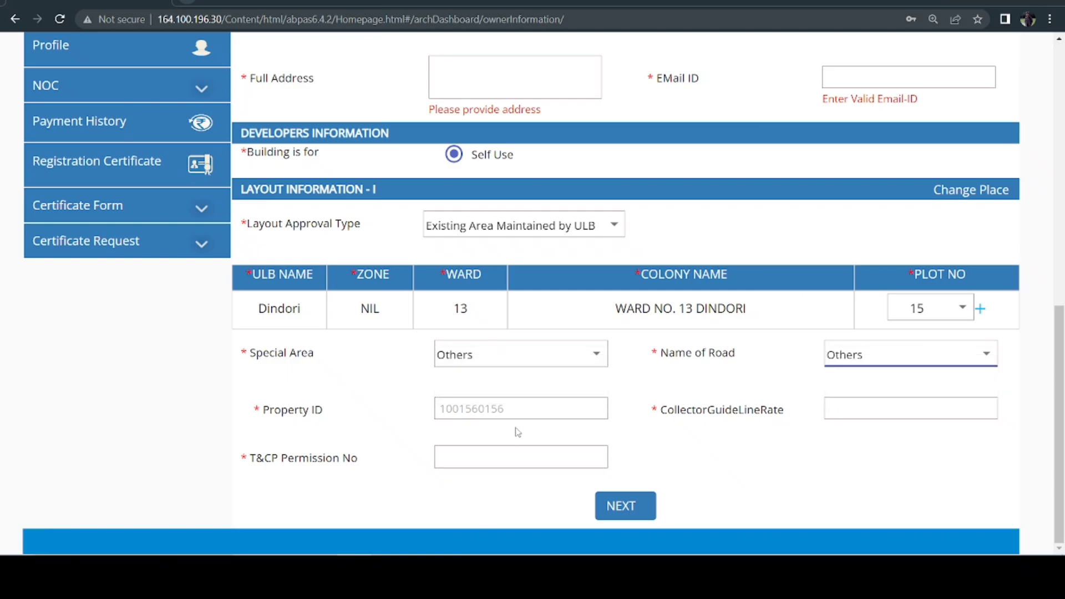
- Enter 9500 as the collector guideline rate and 0 as the T&CP permission number
{"action": "left_click", "coordinate": [878, 411]}
{"action": "type", "text": "9500"}
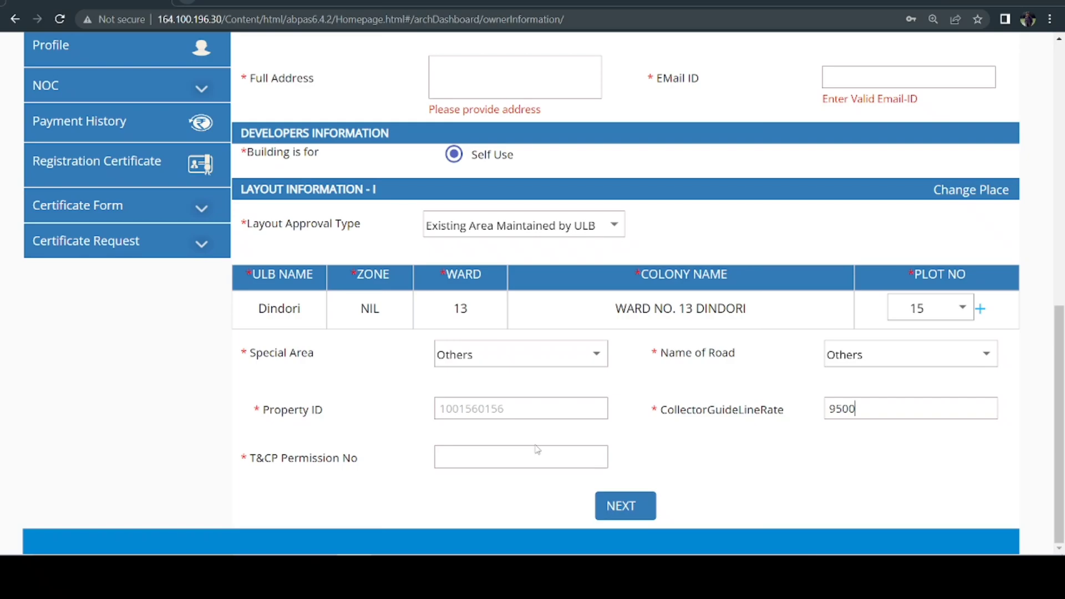
{"action": "left_click", "coordinate": [501, 462]}
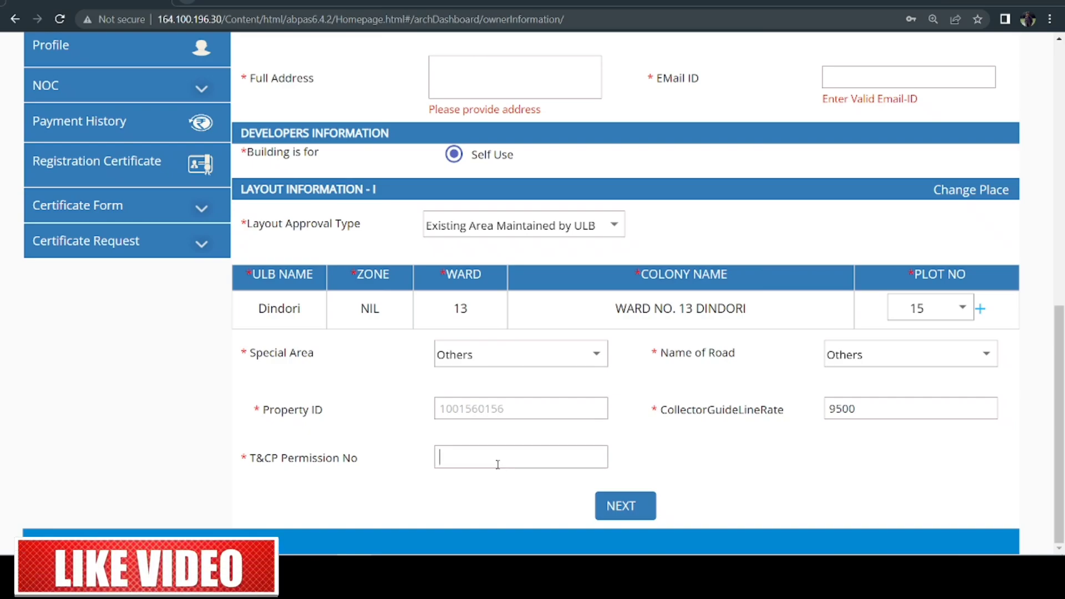
{"action": "type", "text": "0"}
- Fill in the full address in the owner's information with the plot's address
{"action": "scroll", "coordinate": [523, 362], "scroll_direction": "up", "scroll_amount": 3}
{"action": "left_click", "coordinate": [475, 203]}
{"action": "type", "text": "w"}
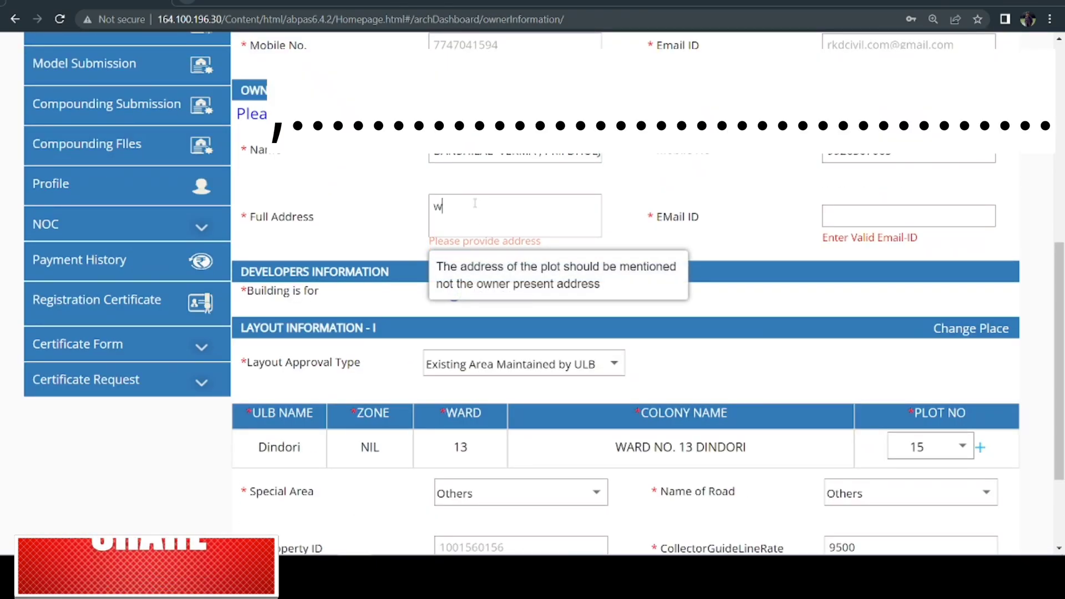
{"action": "type", "text": "ard no"}
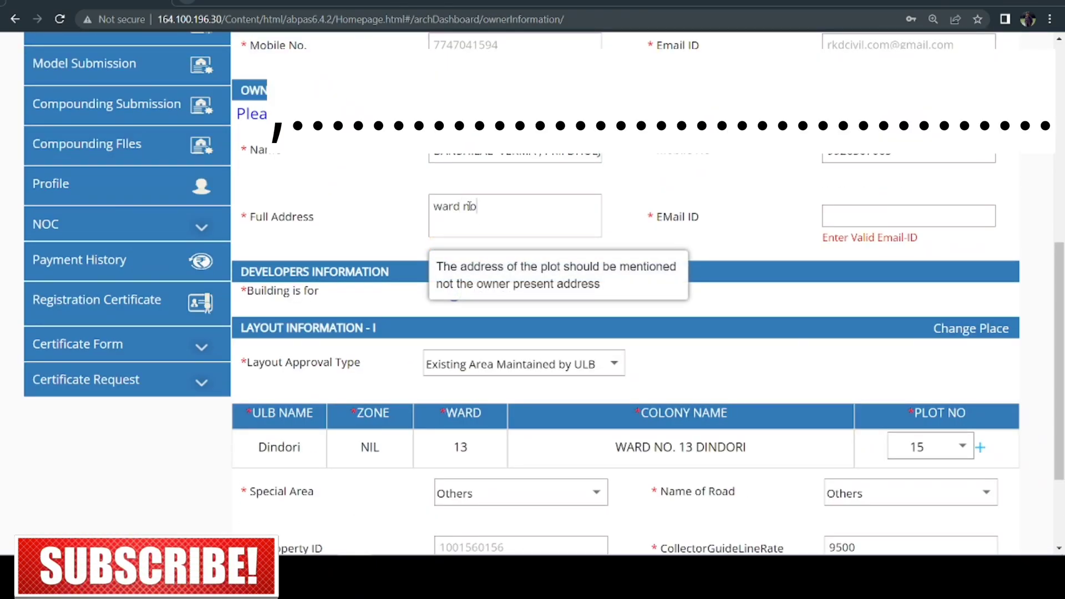
{"action": "type", "text": ".-13"}
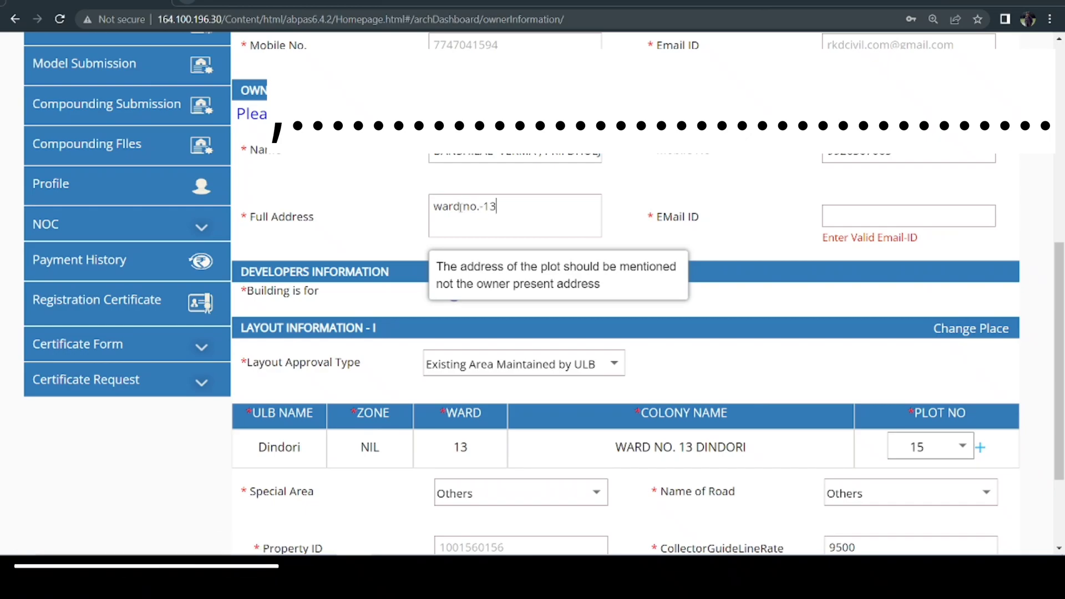
{"action": "type", "text": " dindori"}
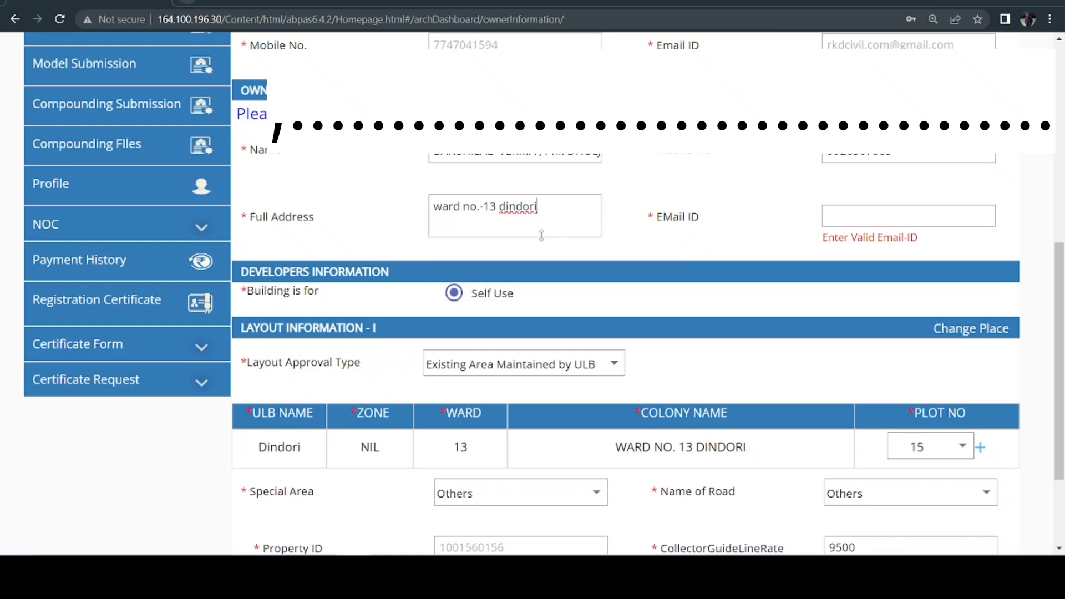
- Copy the consultant's e-mail into the owner's e-mail field and proceed to the second stage of the application
{"action": "left_click", "coordinate": [846, 213]}
{"action": "scroll", "coordinate": [934, 32], "scroll_direction": "up", "scroll_amount": 3}
{"action": "left_click_drag", "start_coordinate": [826, 44], "coordinate": [987, 247]}
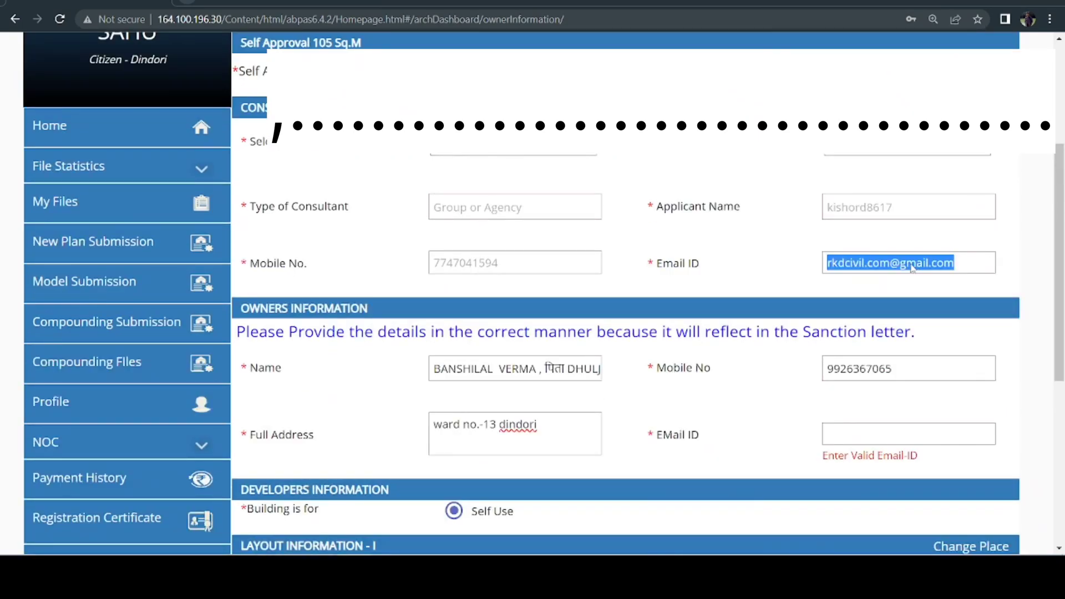
{"action": "scroll", "coordinate": [826, 327], "scroll_direction": "down", "scroll_amount": 5}
{"action": "left_click", "coordinate": [837, 162]}
{"action": "key", "text": "ctrl+v"}
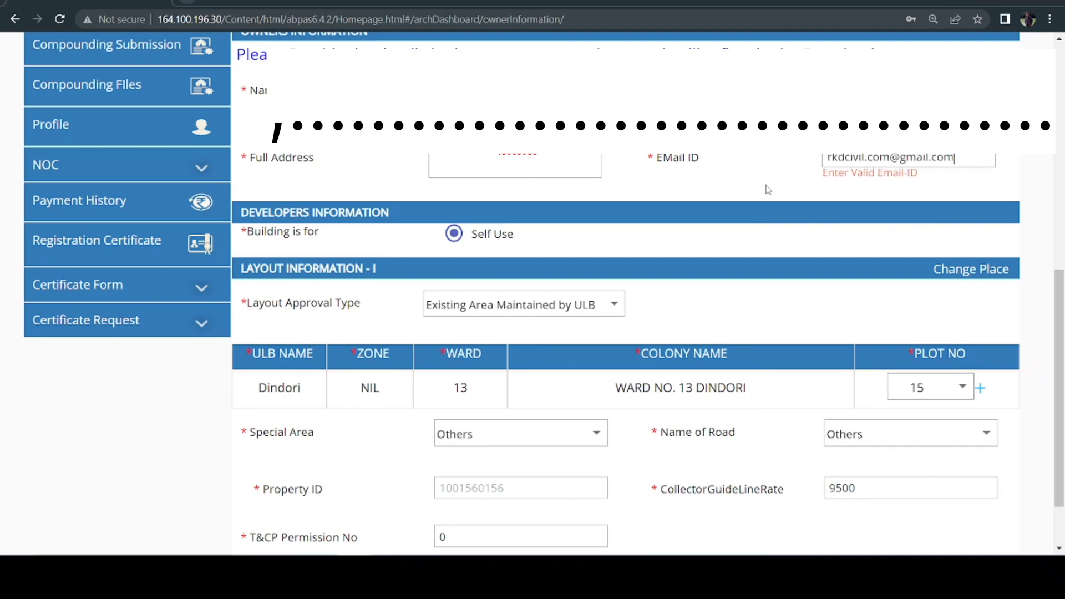
{"action": "scroll", "coordinate": [721, 333], "scroll_direction": "down", "scroll_amount": 1}
{"action": "left_click", "coordinate": [633, 507]}
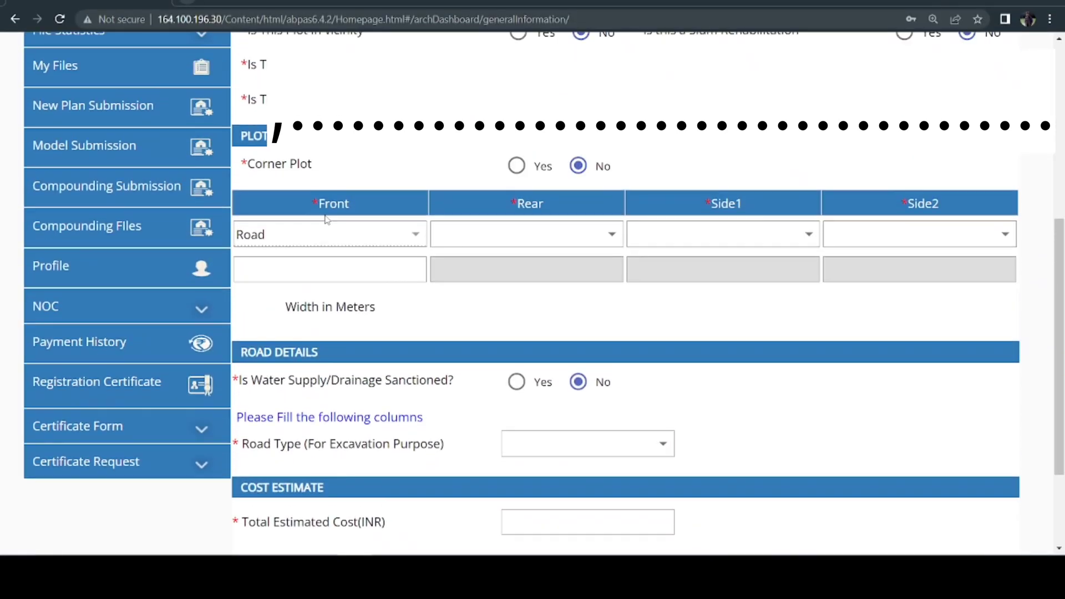
- Set the front road's width in the plot abutting details to 3.50 meters
{"action": "scroll", "coordinate": [430, 240], "scroll_direction": "up", "scroll_amount": 5}
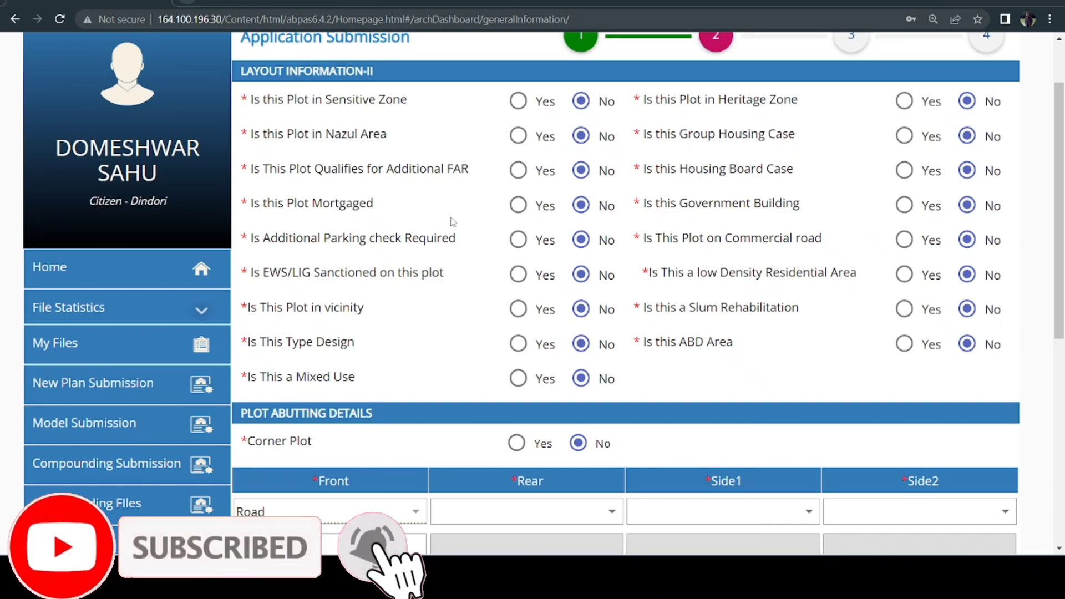
{"action": "scroll", "coordinate": [456, 231], "scroll_direction": "down", "scroll_amount": 2}
{"action": "scroll", "coordinate": [522, 244], "scroll_direction": "up", "scroll_amount": 3}
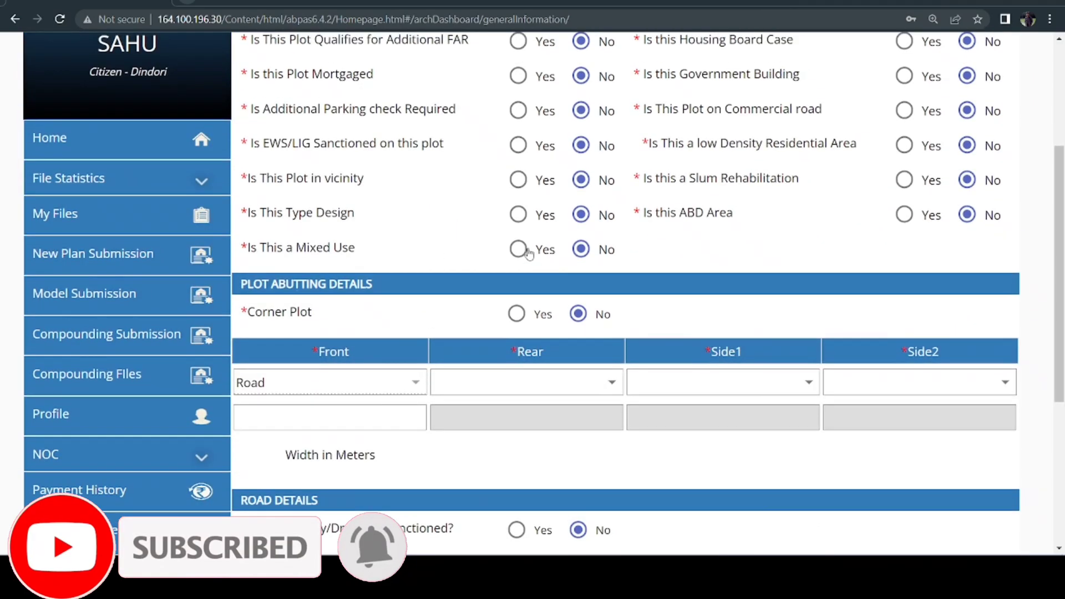
{"action": "scroll", "coordinate": [349, 331], "scroll_direction": "down", "scroll_amount": 2}
{"action": "scroll", "coordinate": [348, 331], "scroll_direction": "down", "scroll_amount": 2}
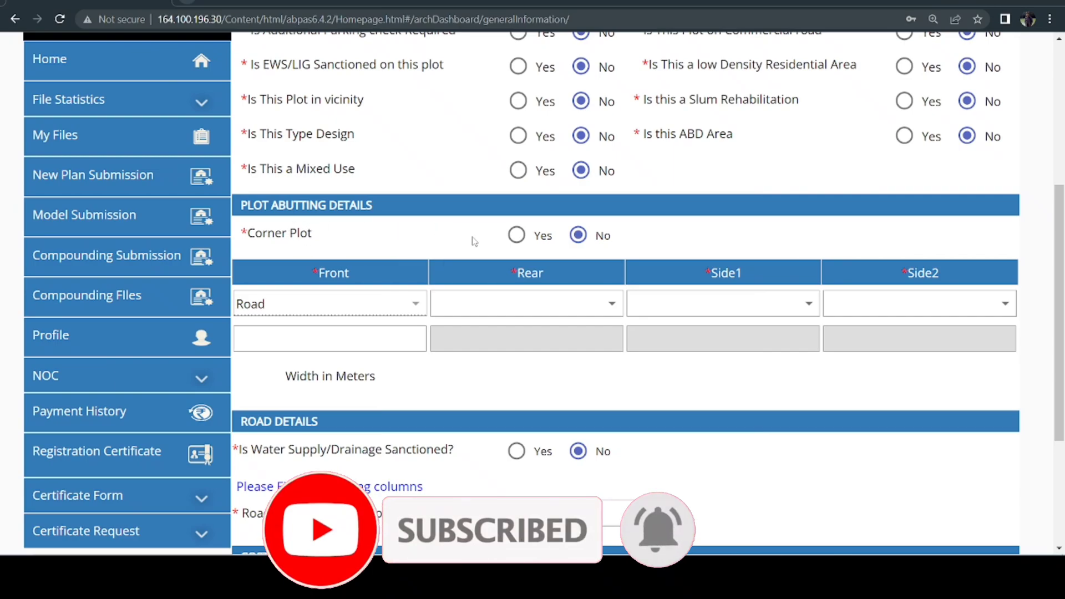
{"action": "scroll", "coordinate": [470, 244], "scroll_direction": "down", "scroll_amount": 1}
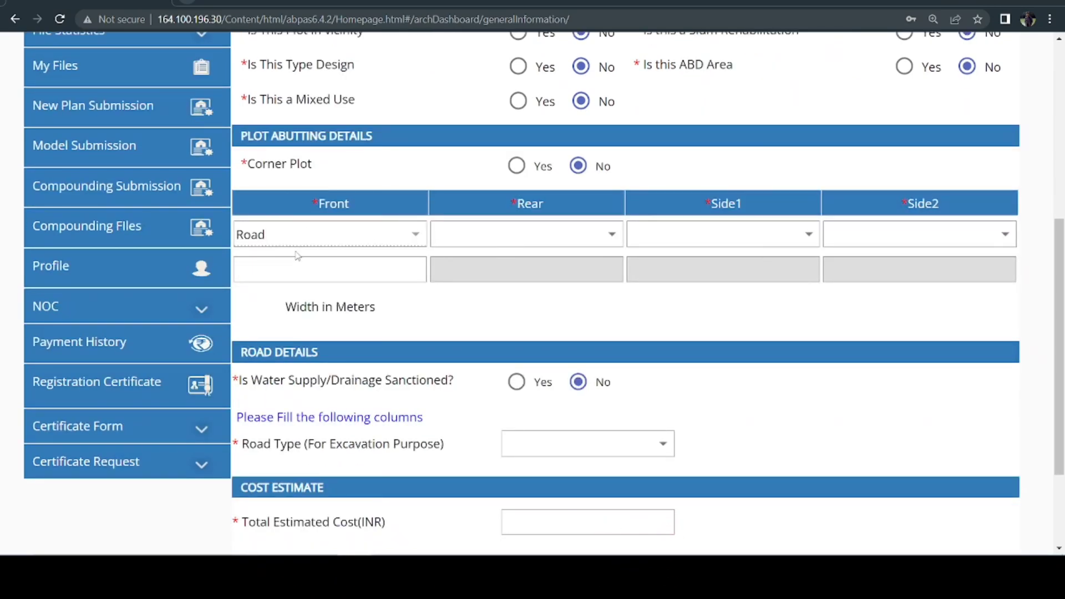
{"action": "left_click", "coordinate": [343, 271]}
{"action": "type", "text": "3.50"}
- Set the plot's rear abutting type to Others and both Side1 and Side2 to Plot
{"action": "left_click", "coordinate": [571, 239]}
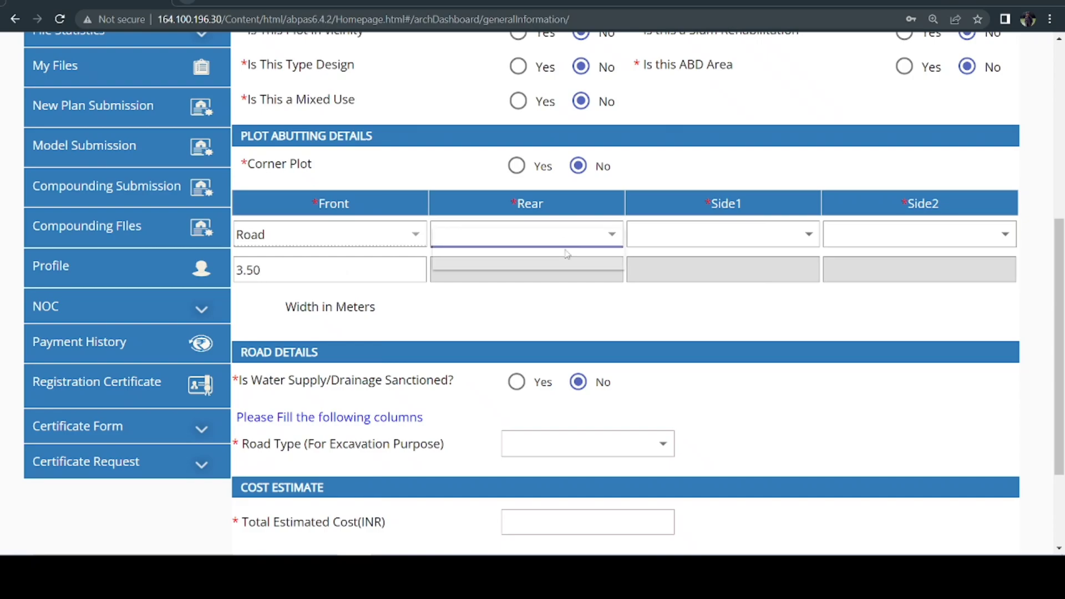
{"action": "left_click", "coordinate": [534, 381]}
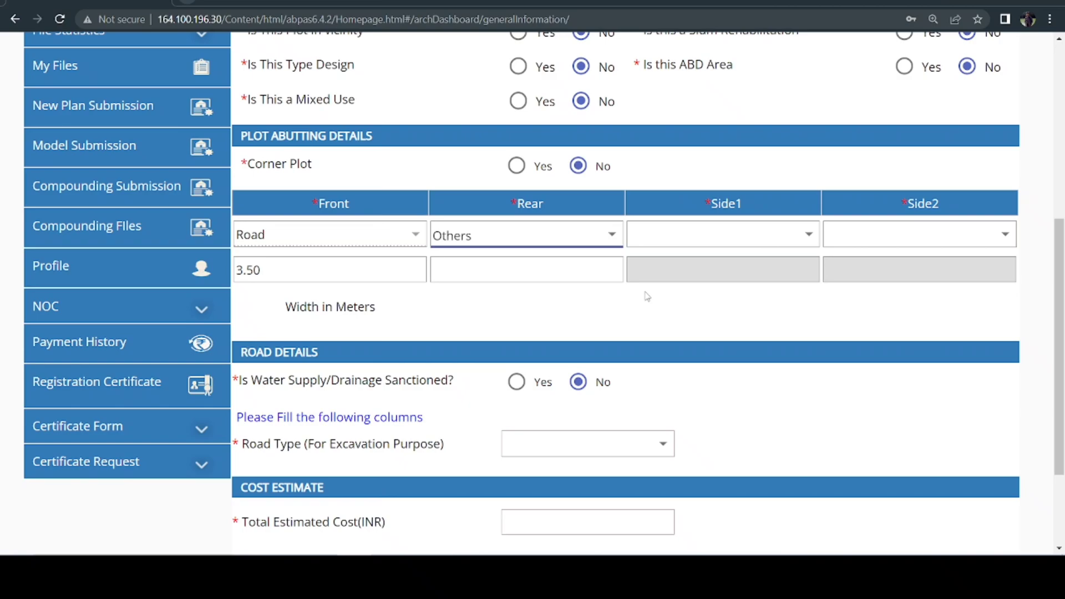
{"action": "left_click", "coordinate": [686, 245]}
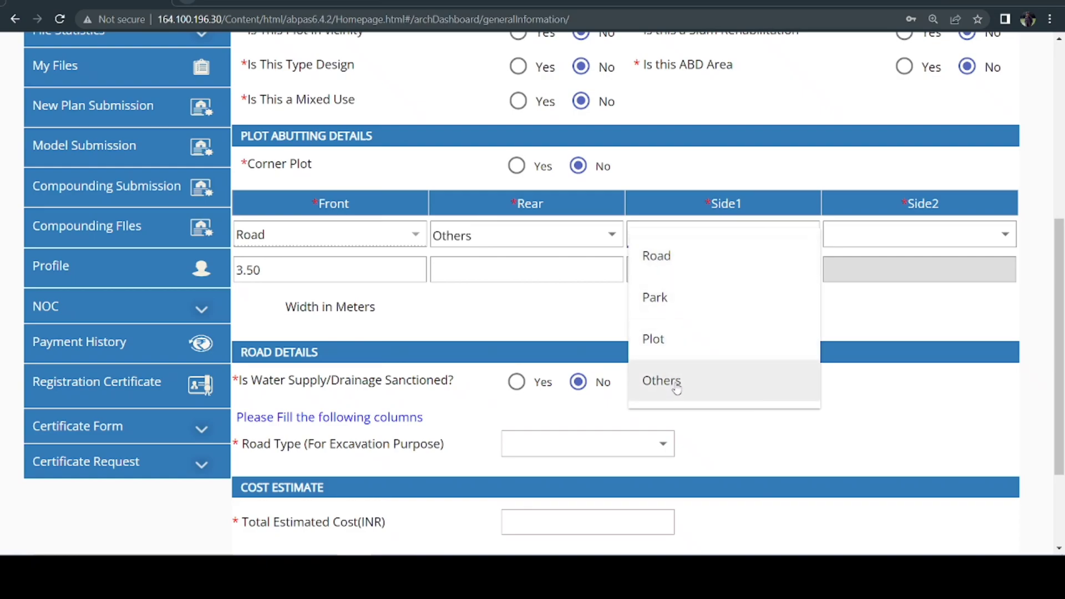
{"action": "left_click", "coordinate": [663, 344]}
{"action": "left_click", "coordinate": [910, 245]}
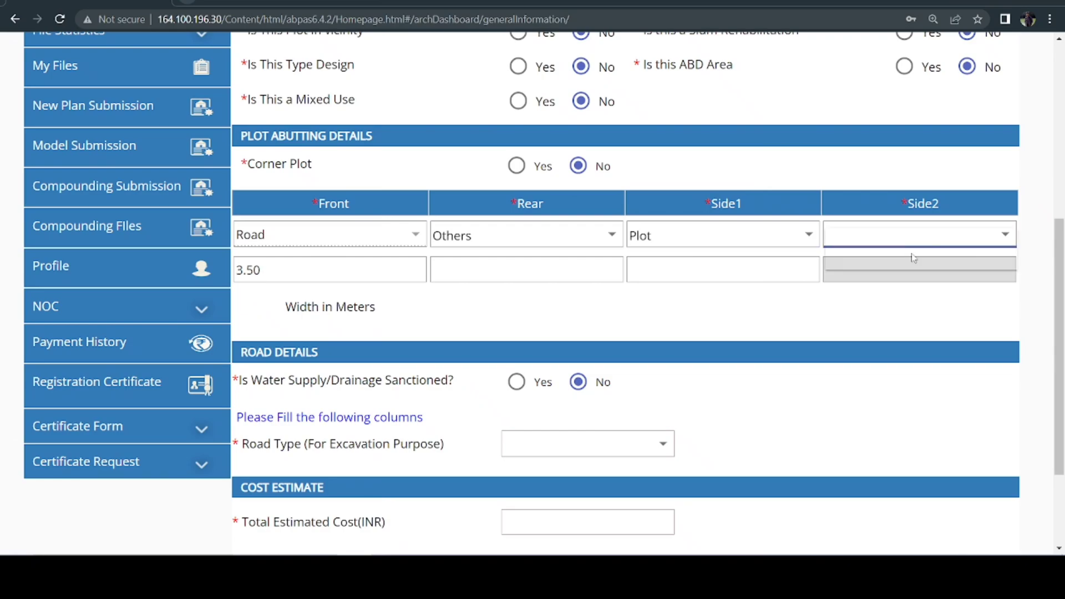
{"action": "left_click", "coordinate": [880, 344]}
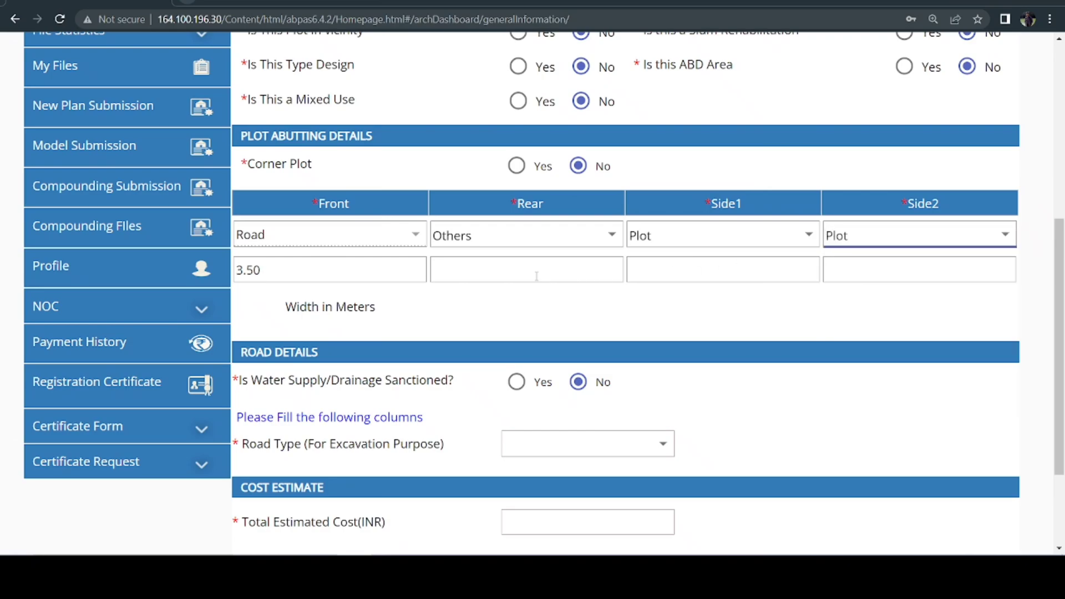
- Enter NA as the abutting detail for the rear, Side1 and Side2 of the plot
{"action": "left_click", "coordinate": [501, 273]}
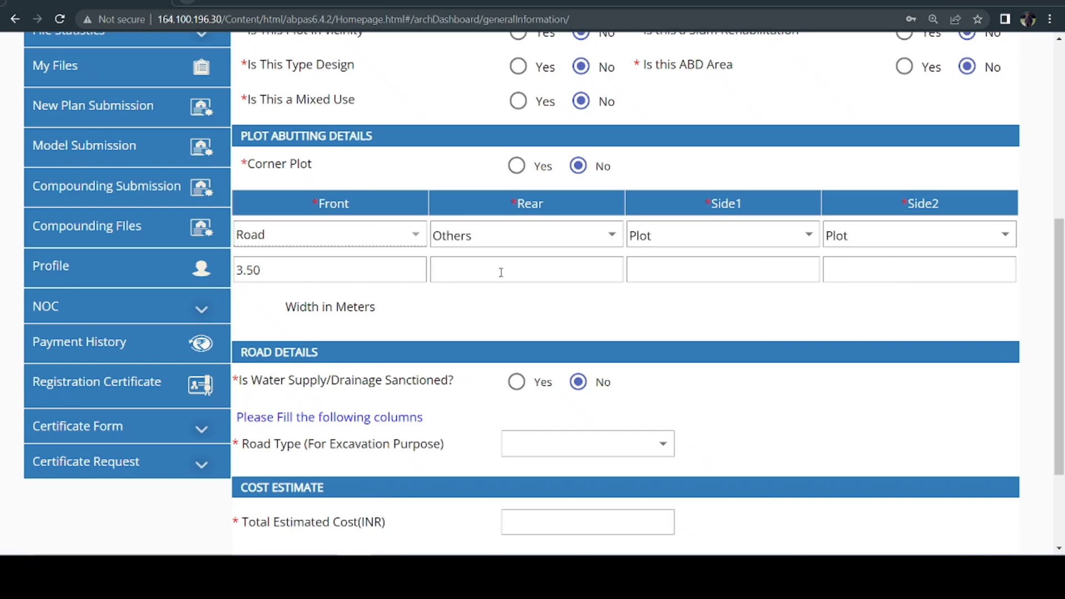
{"action": "type", "text": "NA"}
{"action": "left_click_drag", "start_coordinate": [479, 269], "coordinate": [408, 274]}
{"action": "key", "text": "ctrl+c"}
{"action": "left_click", "coordinate": [661, 267]}
{"action": "key", "text": "ctrl+v"}
{"action": "left_click", "coordinate": [865, 268]}
{"action": "key", "text": "ctrl+v"}
- Set the excavation road type to Concrete and the total estimated cost to 852000 INR, and proceed to the third stage
{"action": "scroll", "coordinate": [623, 325], "scroll_direction": "down", "scroll_amount": 3}
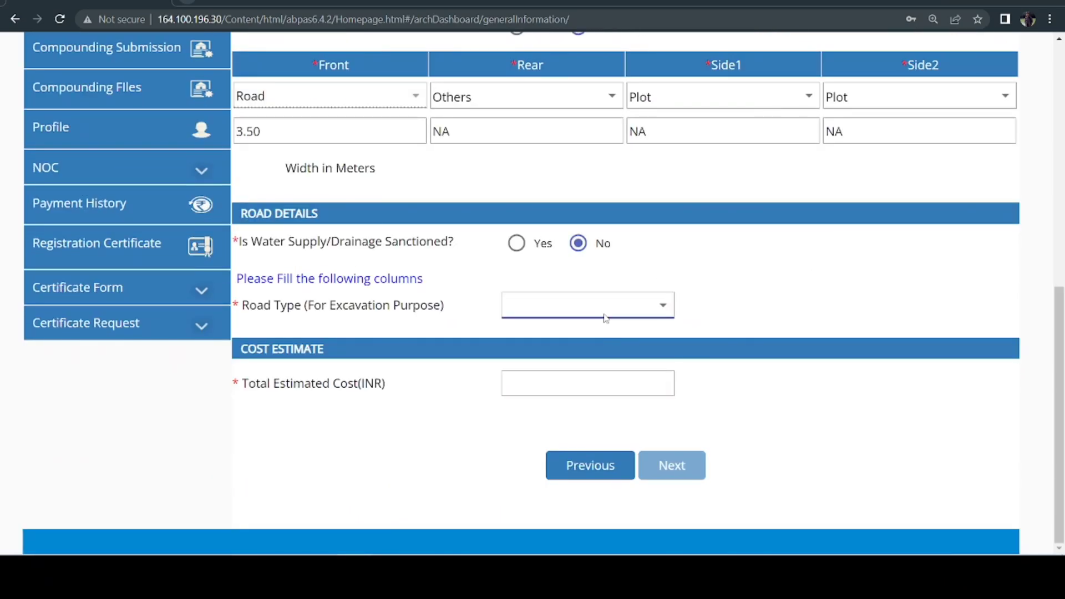
{"action": "left_click", "coordinate": [604, 320]}
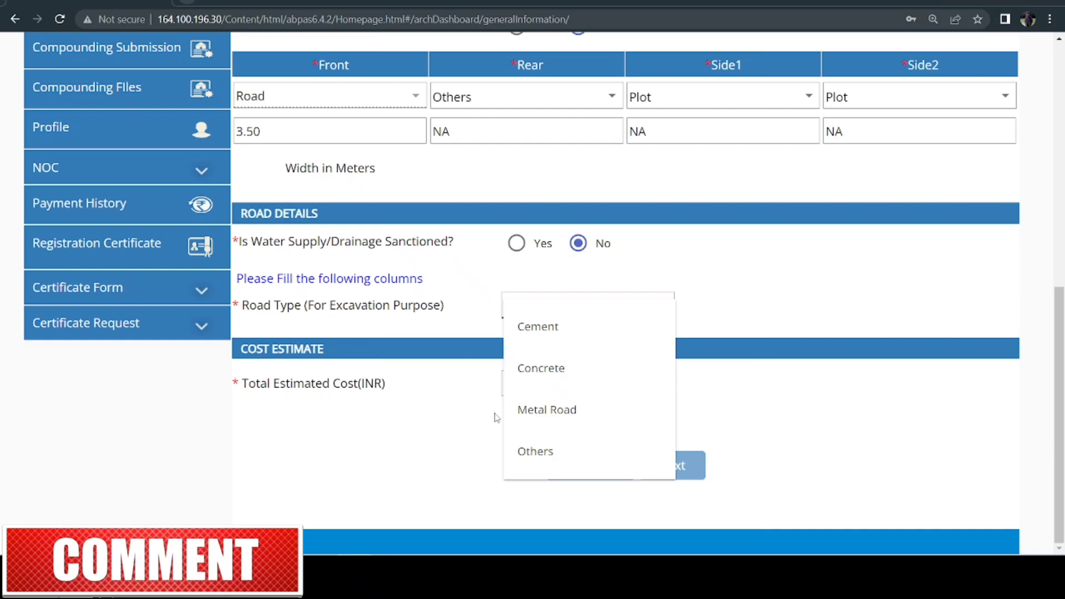
{"action": "left_click", "coordinate": [558, 384]}
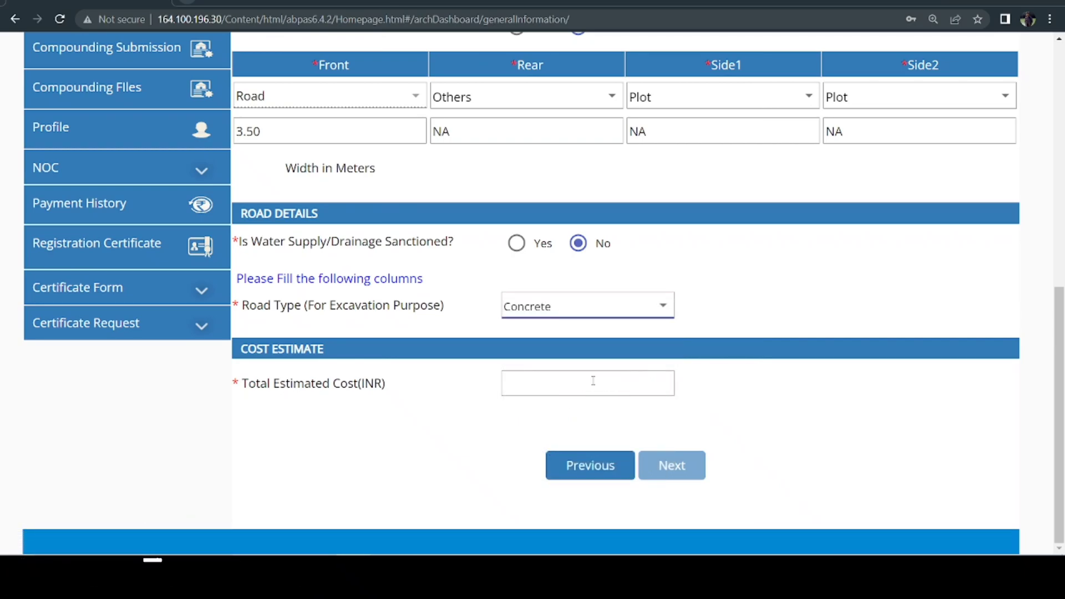
{"action": "left_click", "coordinate": [562, 387]}
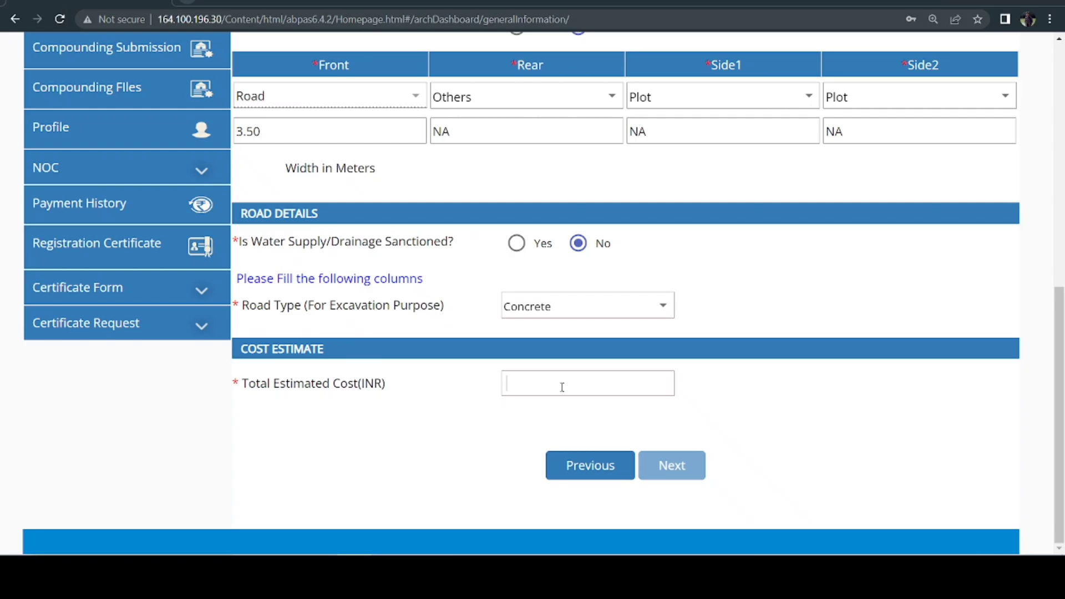
{"action": "type", "text": "852000"}
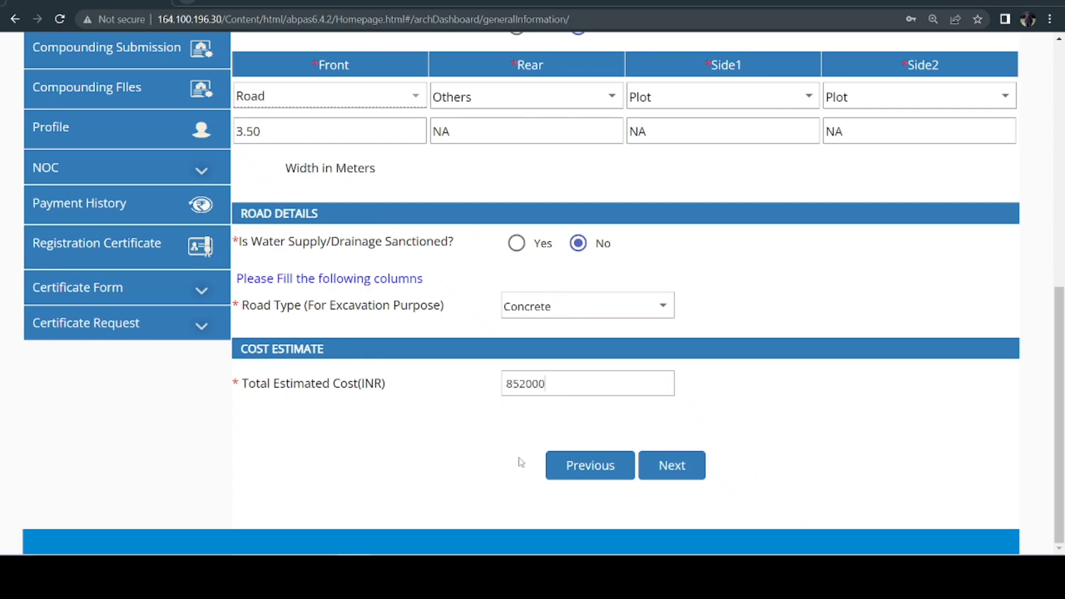
{"action": "left_click", "coordinate": [681, 466]}
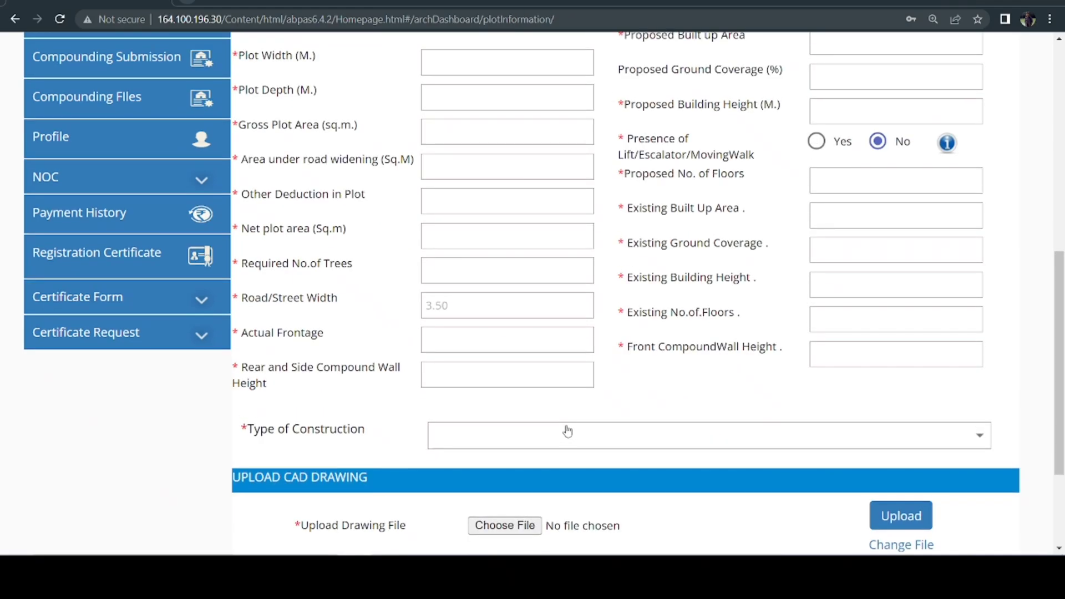
{"action": "scroll", "coordinate": [568, 431], "scroll_direction": "up", "scroll_amount": 9}
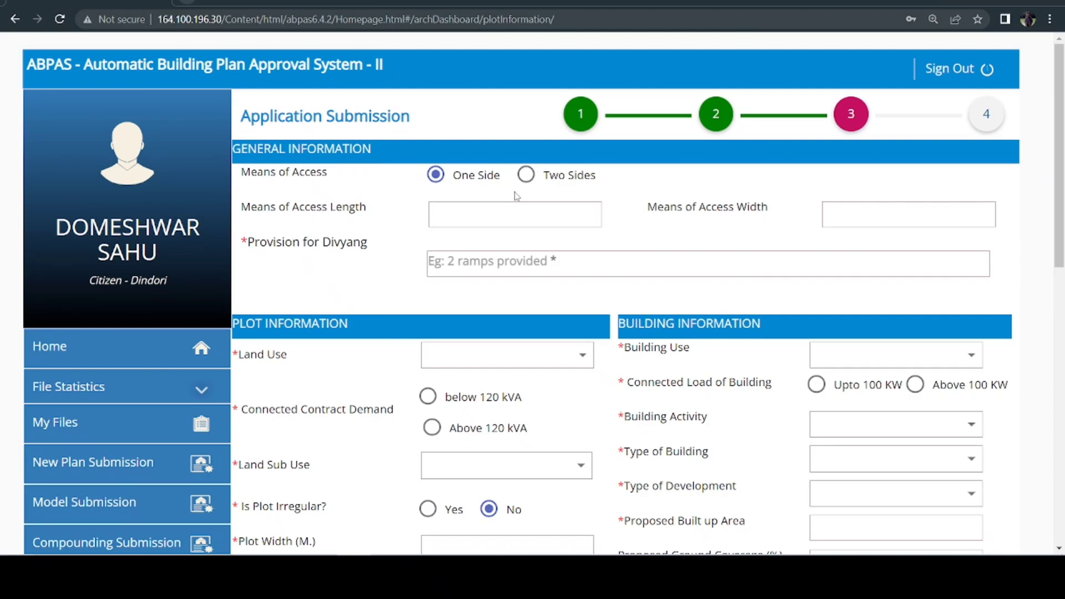
{"action": "scroll", "coordinate": [357, 231], "scroll_direction": "down", "scroll_amount": 1}
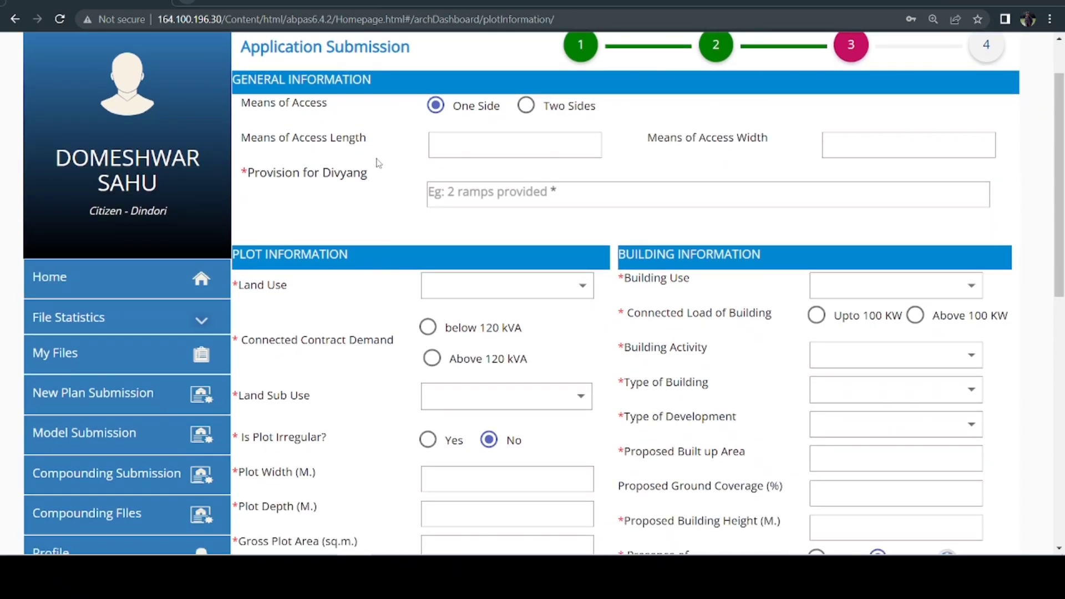
{"action": "scroll", "coordinate": [533, 213], "scroll_direction": "down", "scroll_amount": 1}
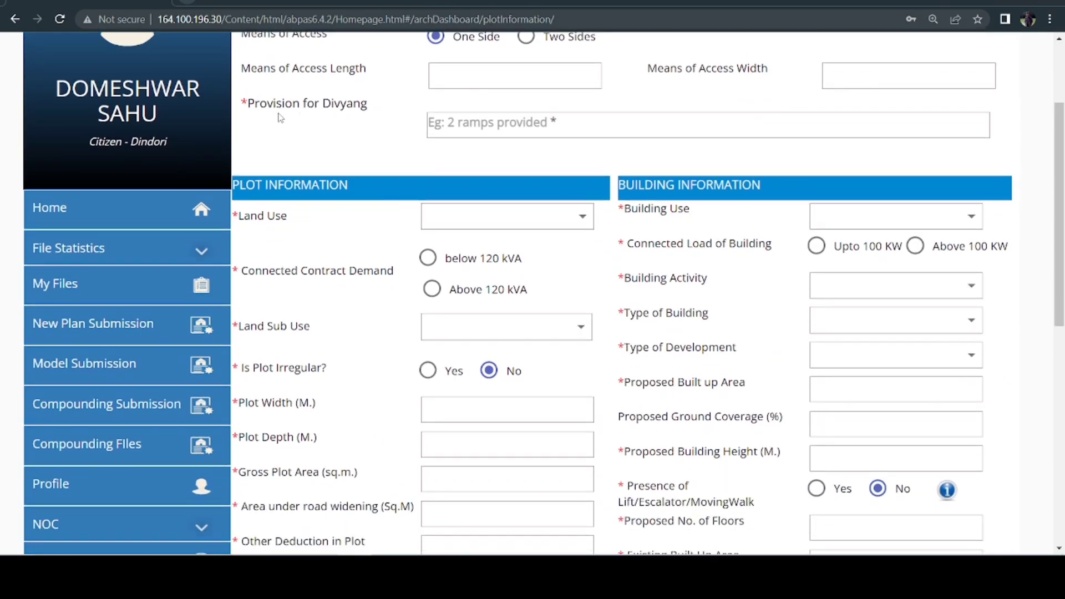
{"action": "scroll", "coordinate": [555, 122], "scroll_direction": "up", "scroll_amount": 2}
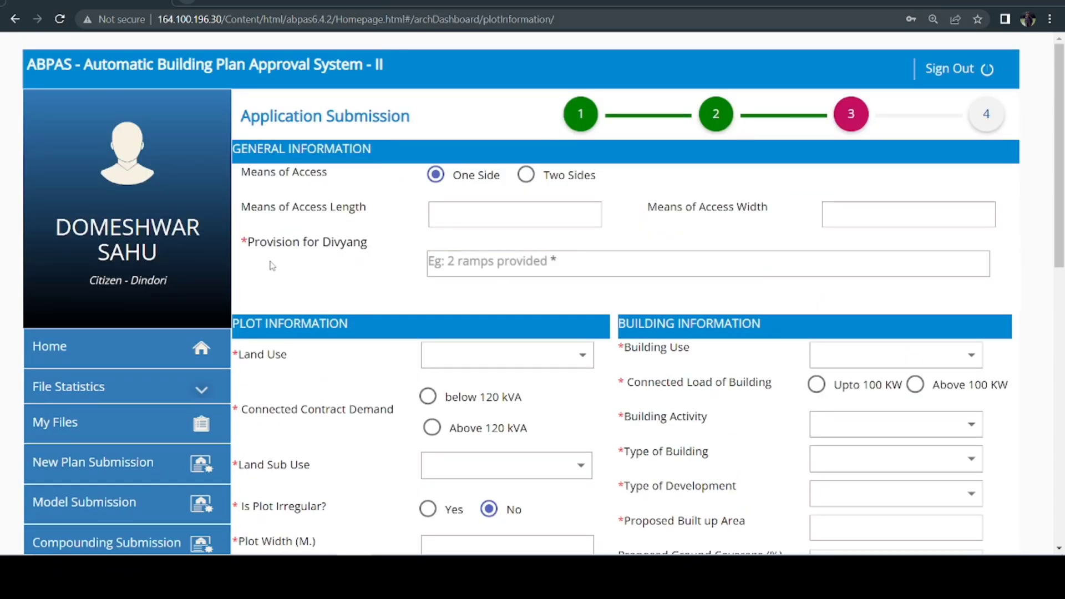
- Enter NO as the provision for Divyang, and set the plot's land use to Residential with connected contract demand below 120 kVA
{"action": "left_click", "coordinate": [480, 262]}
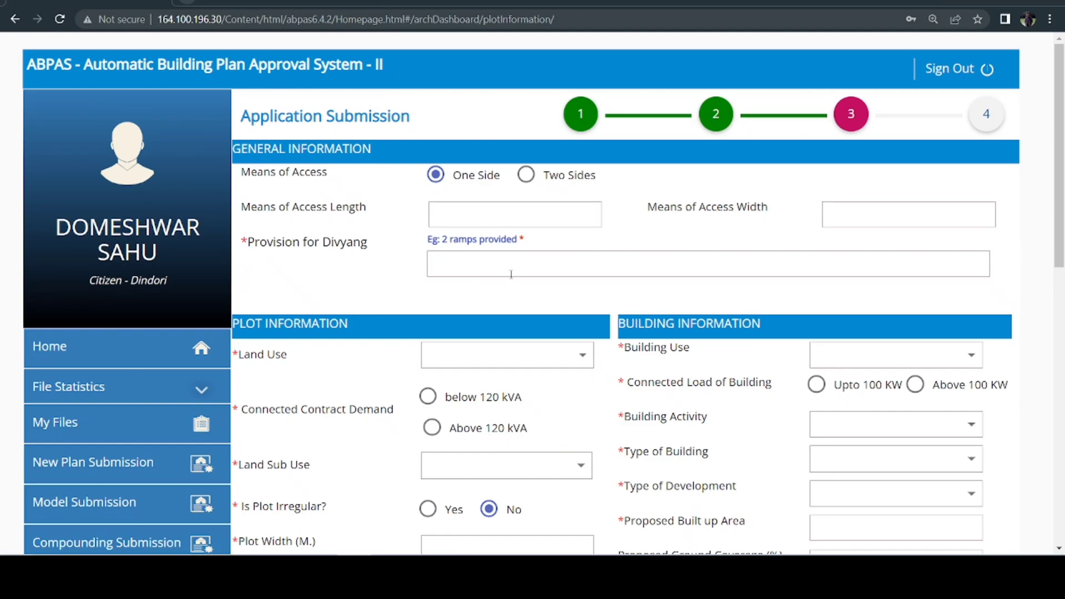
{"action": "type", "text": "NO"}
{"action": "scroll", "coordinate": [474, 282], "scroll_direction": "down", "scroll_amount": 1}
{"action": "scroll", "coordinate": [274, 217], "scroll_direction": "down", "scroll_amount": 1}
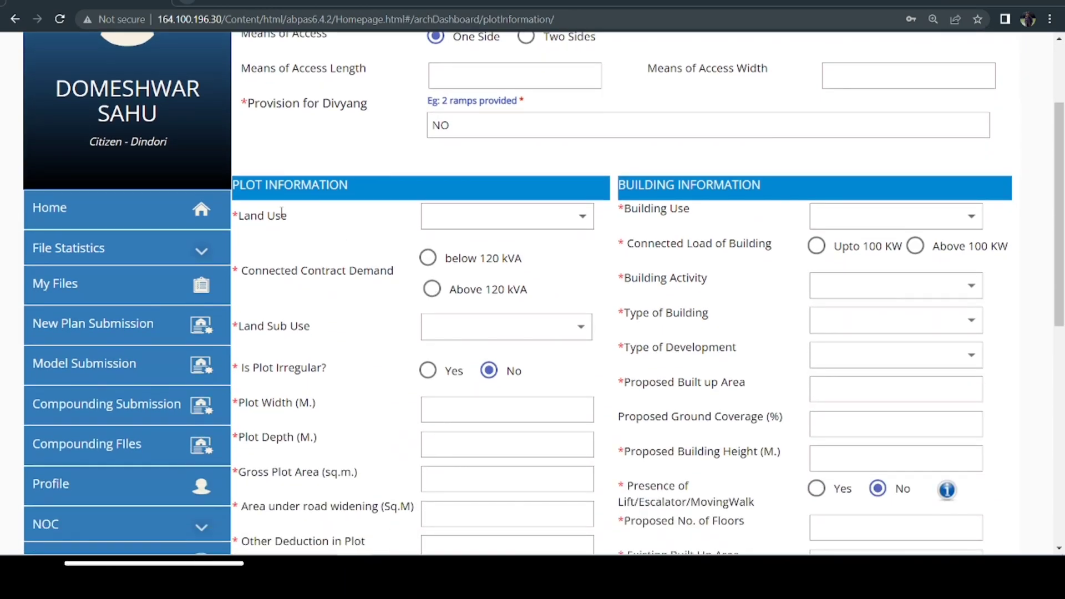
{"action": "left_click", "coordinate": [516, 216]}
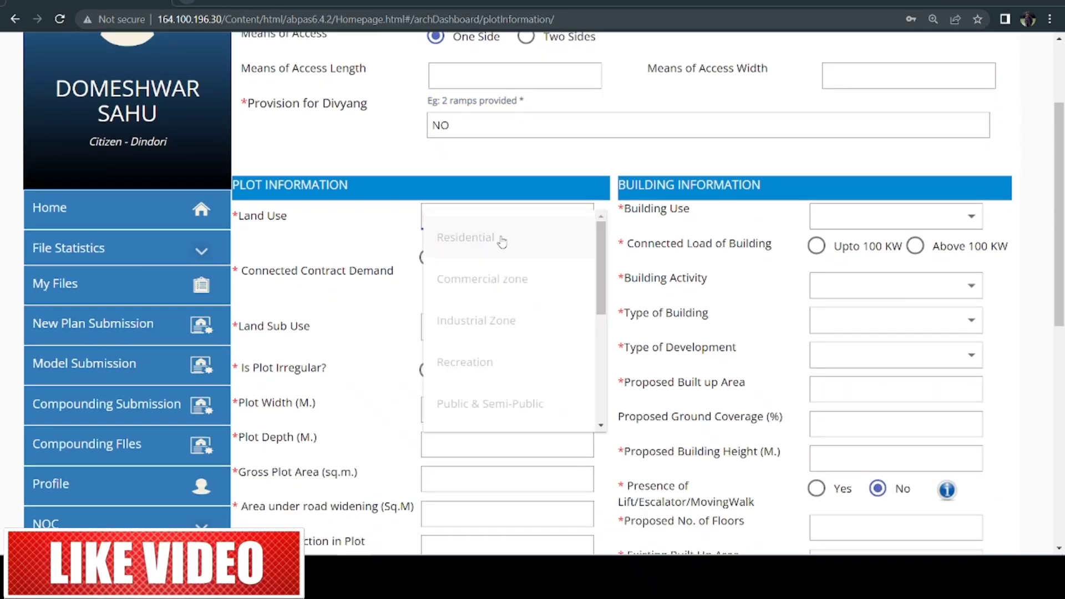
{"action": "left_click", "coordinate": [481, 249]}
{"action": "left_click", "coordinate": [482, 258]}
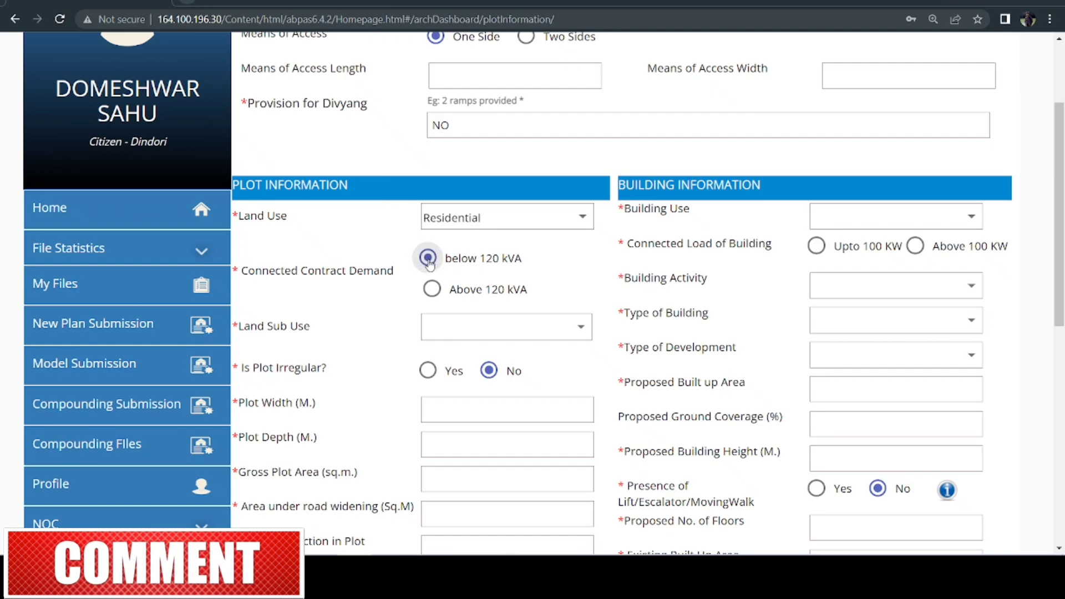
- Set the building use in the building information to Residential
{"action": "left_click", "coordinate": [853, 221]}
{"action": "scroll", "coordinate": [882, 342], "scroll_direction": "down", "scroll_amount": 3}
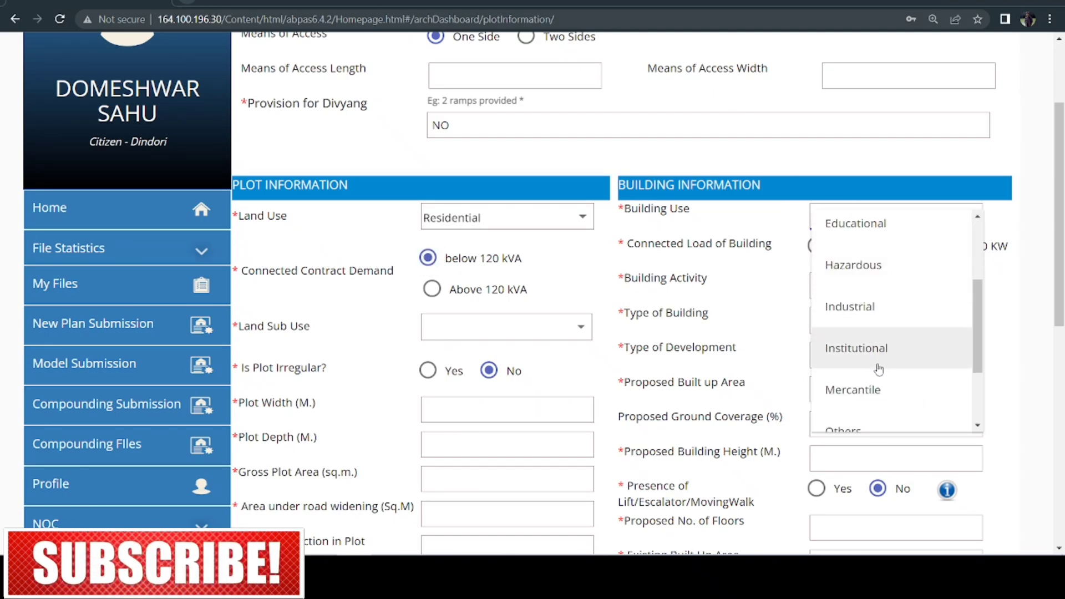
{"action": "scroll", "coordinate": [870, 394], "scroll_direction": "down", "scroll_amount": 1}
{"action": "left_click", "coordinate": [874, 403]}
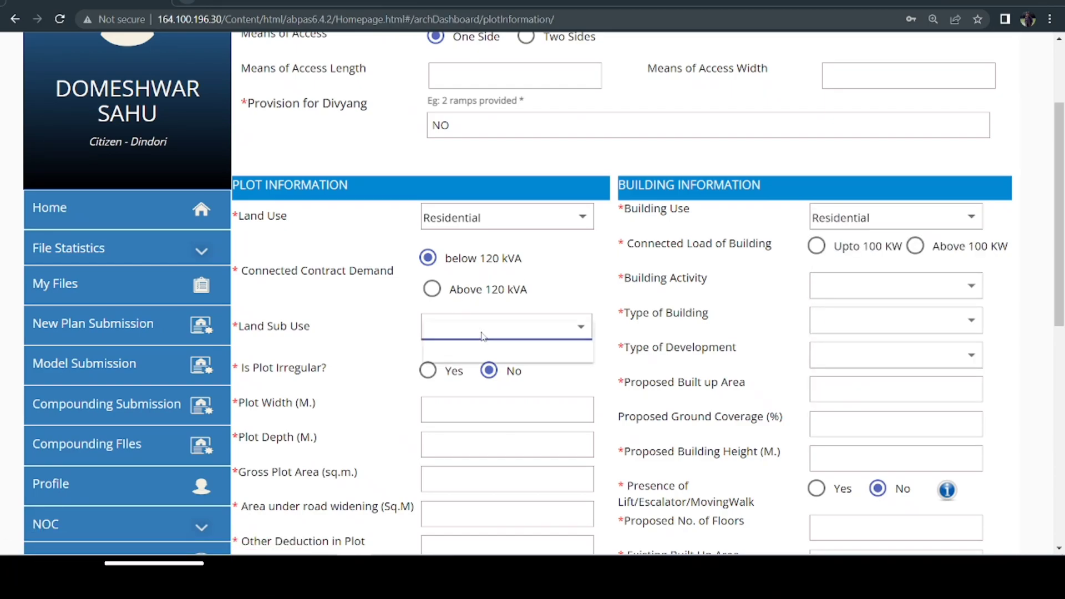
- Set the plot's land sub use to Residential and the connected load of the building to Upto 100 KW
{"action": "left_click", "coordinate": [507, 332]}
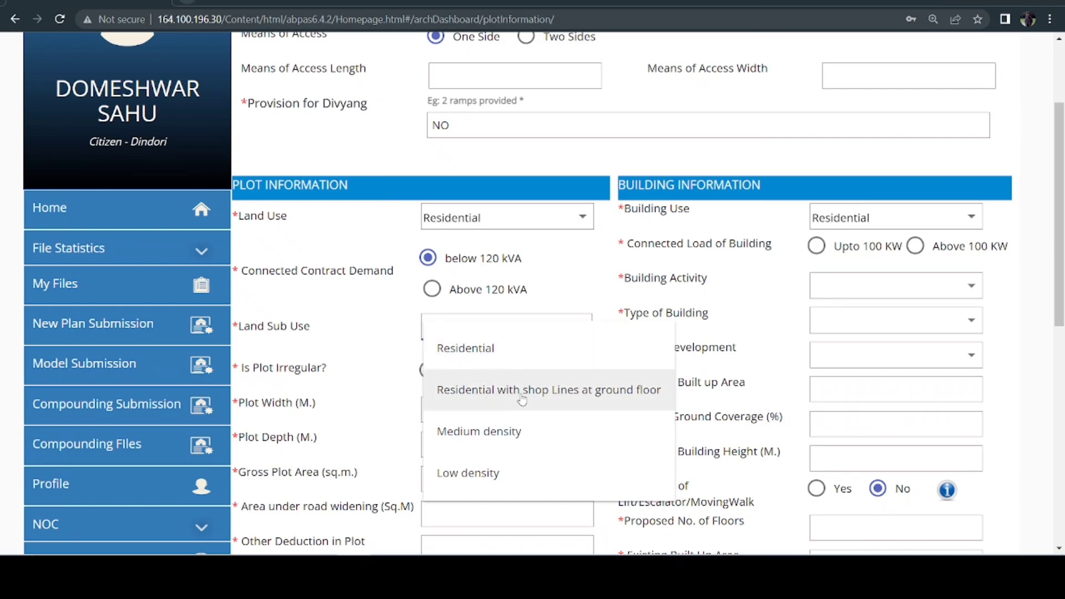
{"action": "left_click", "coordinate": [476, 349]}
{"action": "scroll", "coordinate": [784, 285], "scroll_direction": "down", "scroll_amount": 1}
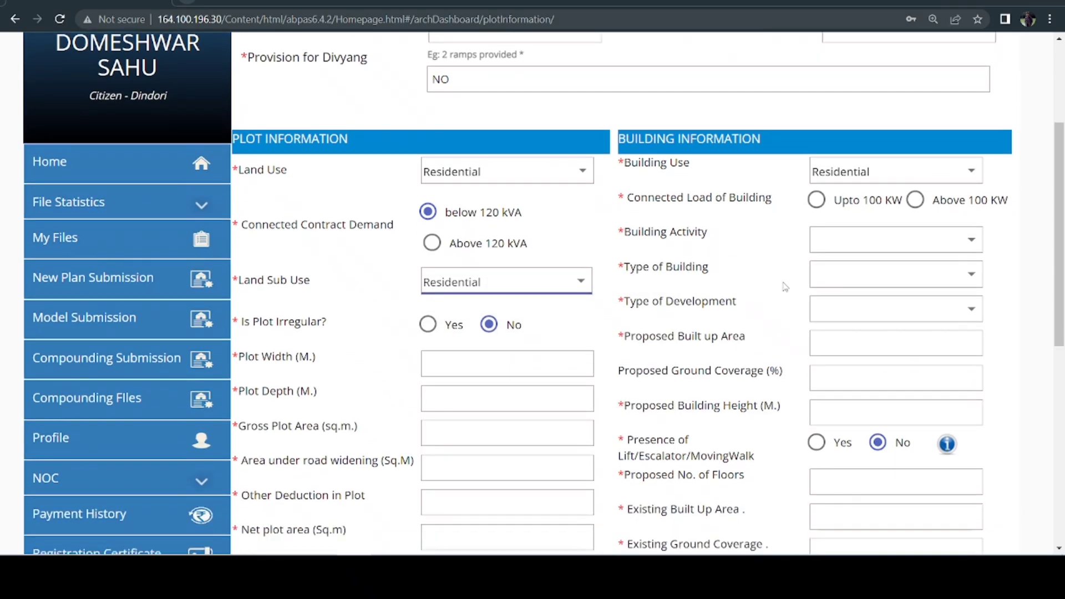
{"action": "left_click", "coordinate": [817, 177]}
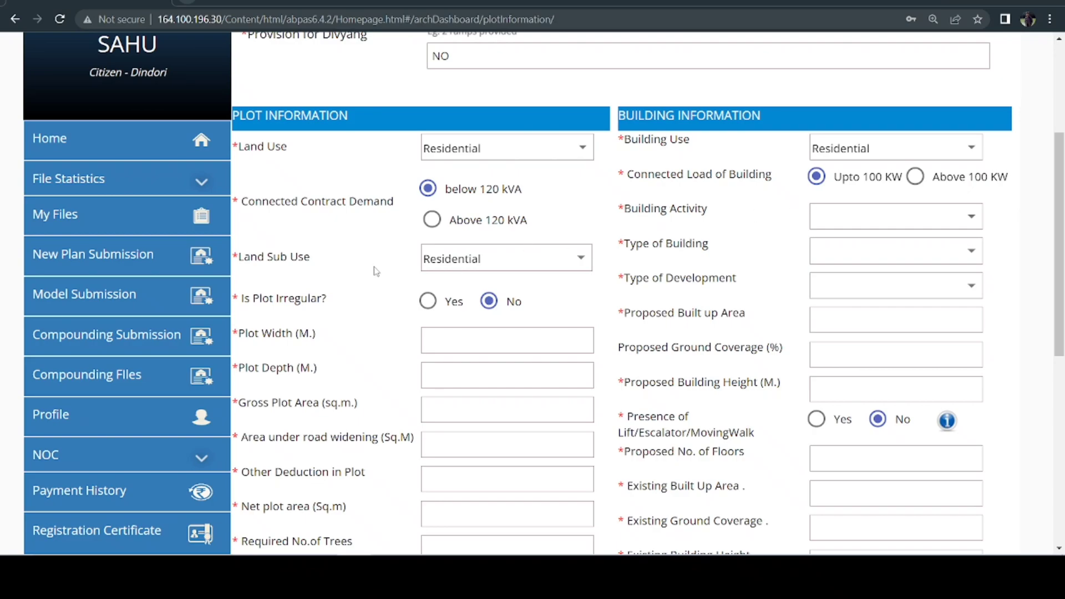
- Set the building activity to Residential dwelling unit- Row and the type of building to Residential Building height up-to 12.5 meters
{"action": "scroll", "coordinate": [391, 266], "scroll_direction": "down", "scroll_amount": 1}
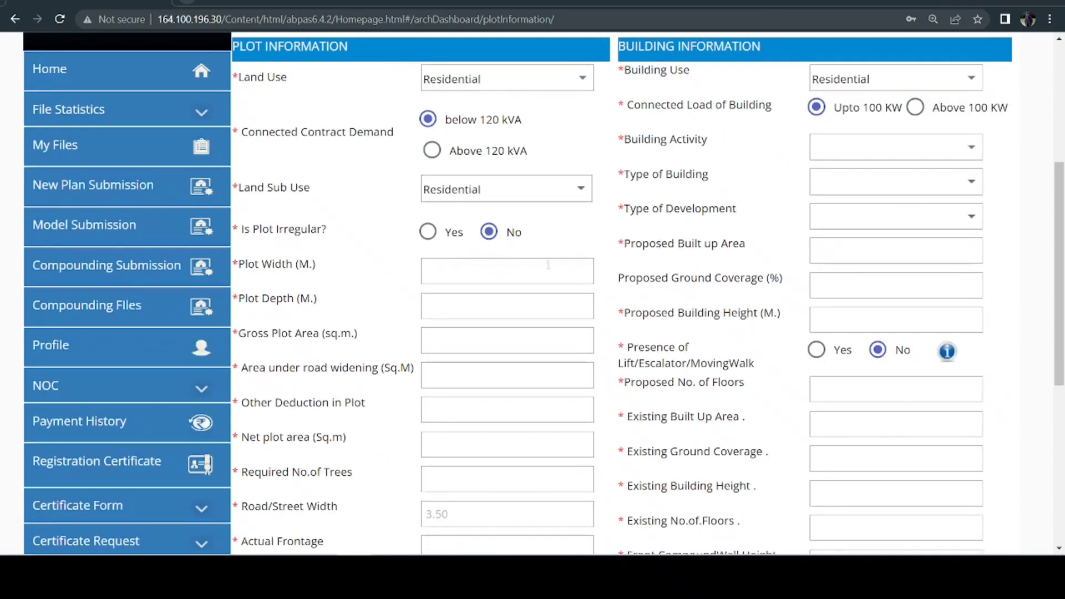
{"action": "left_click", "coordinate": [841, 155]}
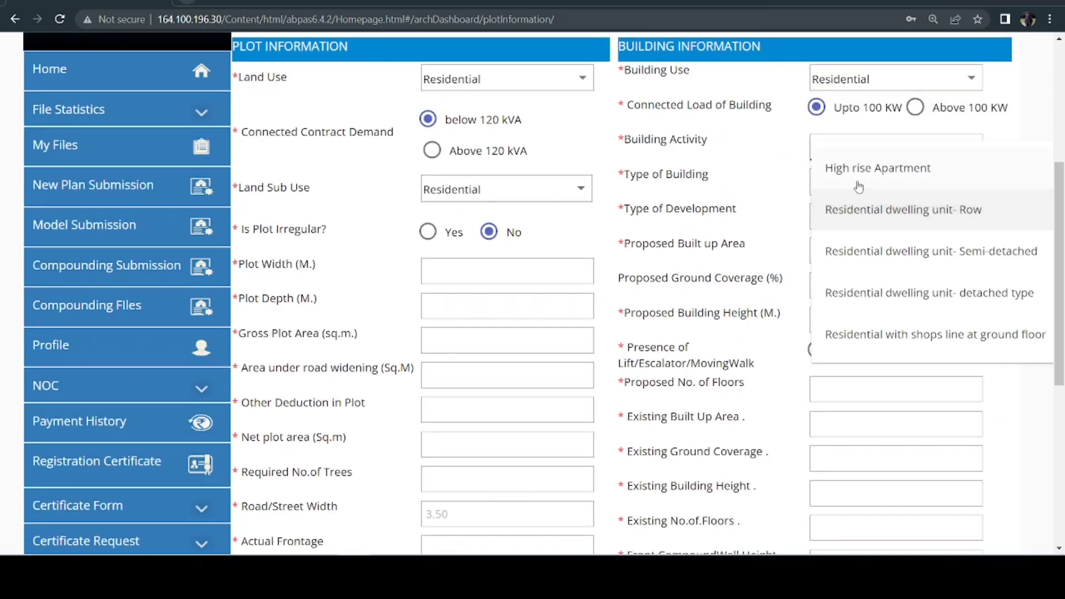
{"action": "left_click", "coordinate": [883, 222]}
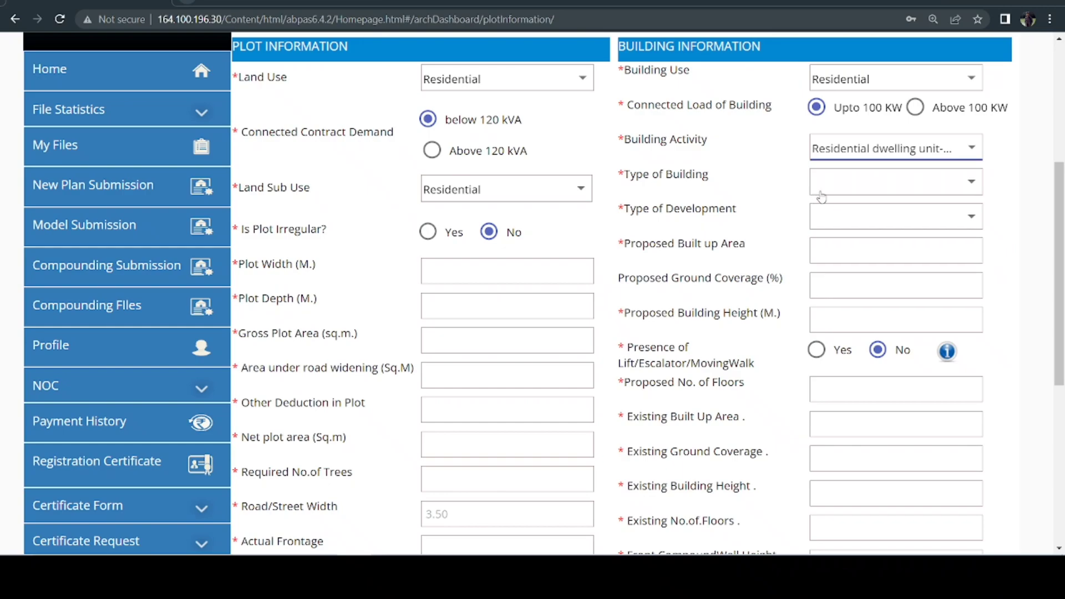
{"action": "left_click", "coordinate": [861, 192]}
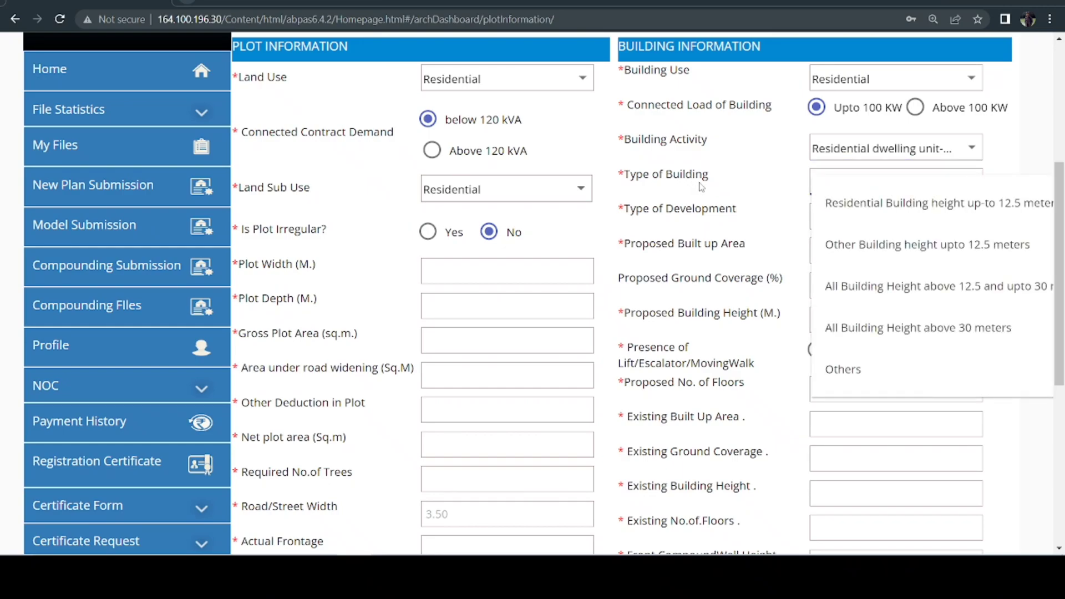
{"action": "left_click", "coordinate": [875, 215]}
- Enter a plot width of 5.50 m, a plot depth of 7.25 m and a gross plot area of 39.875 sq.m
{"action": "scroll", "coordinate": [519, 259], "scroll_direction": "down", "scroll_amount": 1}
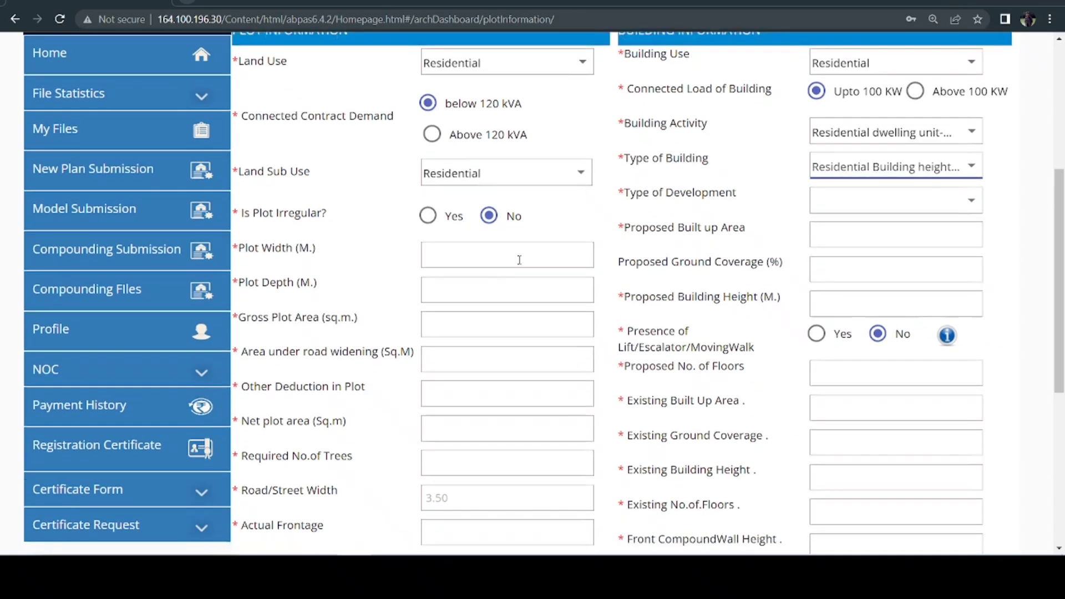
{"action": "scroll", "coordinate": [520, 259], "scroll_direction": "down", "scroll_amount": 1}
{"action": "left_click", "coordinate": [496, 198]}
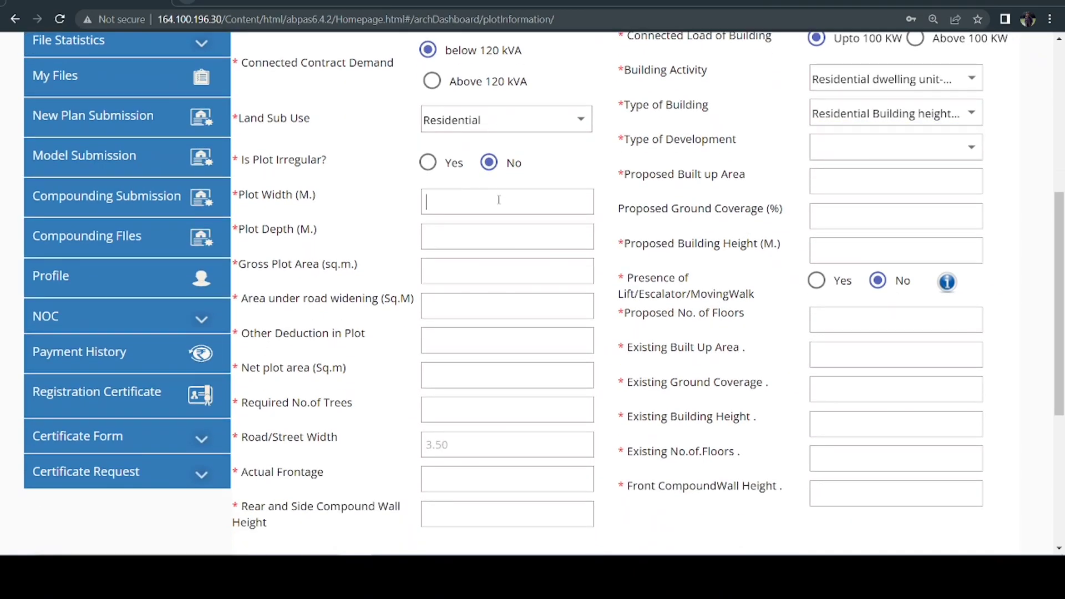
{"action": "type", "text": "5.50"}
{"action": "left_click", "coordinate": [481, 234]}
{"action": "type", "text": "7.25"}
{"action": "left_click", "coordinate": [483, 273]}
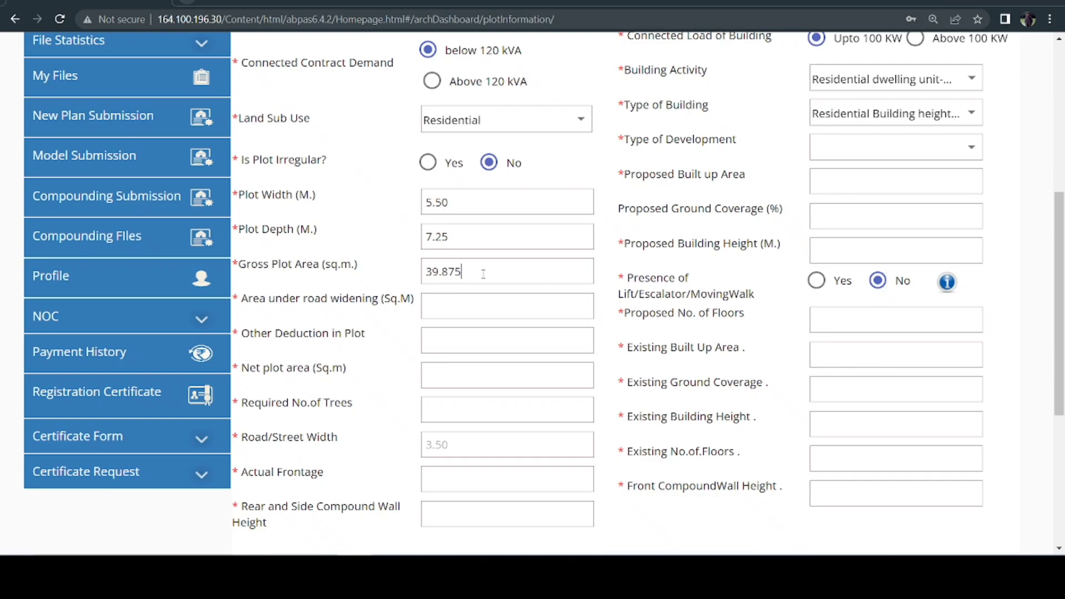
- Set both the area under road widening and the other deduction in plot to 0
{"action": "left_click", "coordinate": [473, 303]}
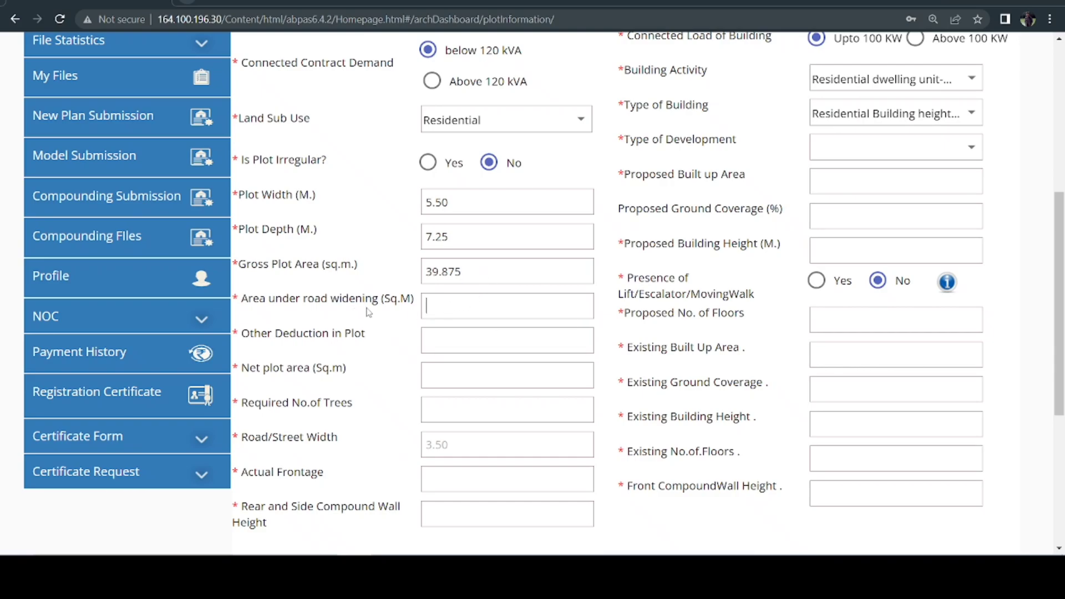
{"action": "left_click", "coordinate": [462, 301]}
{"action": "type", "text": "0"}
{"action": "left_click", "coordinate": [448, 336]}
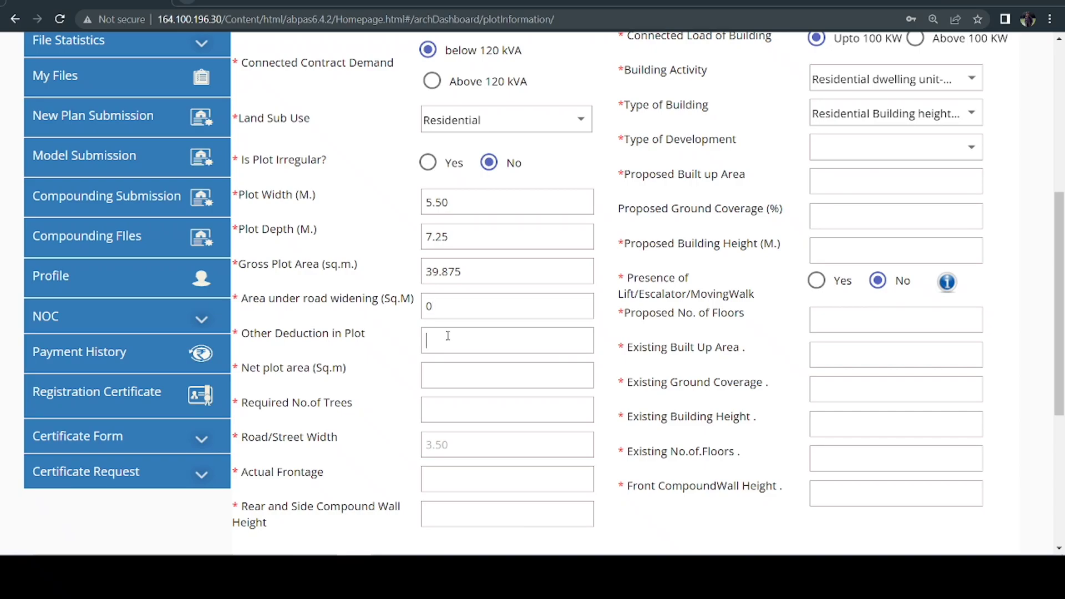
{"action": "type", "text": "0"}
- Set the net plot area to 39.89 sq.m and the required number of trees to 1
{"action": "left_click", "coordinate": [436, 375]}
{"action": "type", "text": "39.89"}
{"action": "left_click", "coordinate": [466, 409]}
{"action": "scroll", "coordinate": [483, 376], "scroll_direction": "down", "scroll_amount": 1}
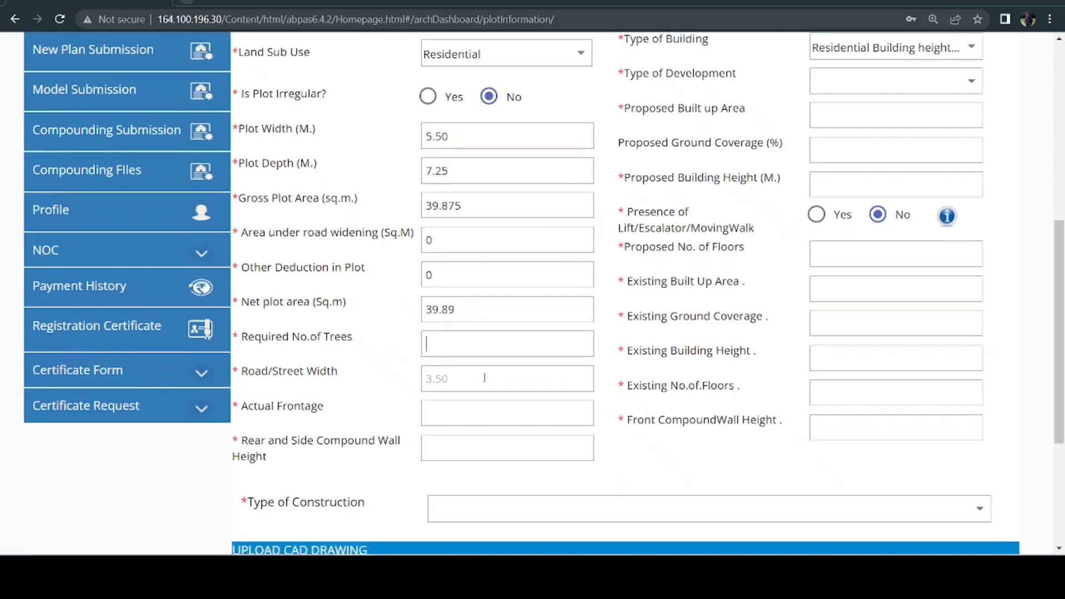
{"action": "type", "text": "1"}
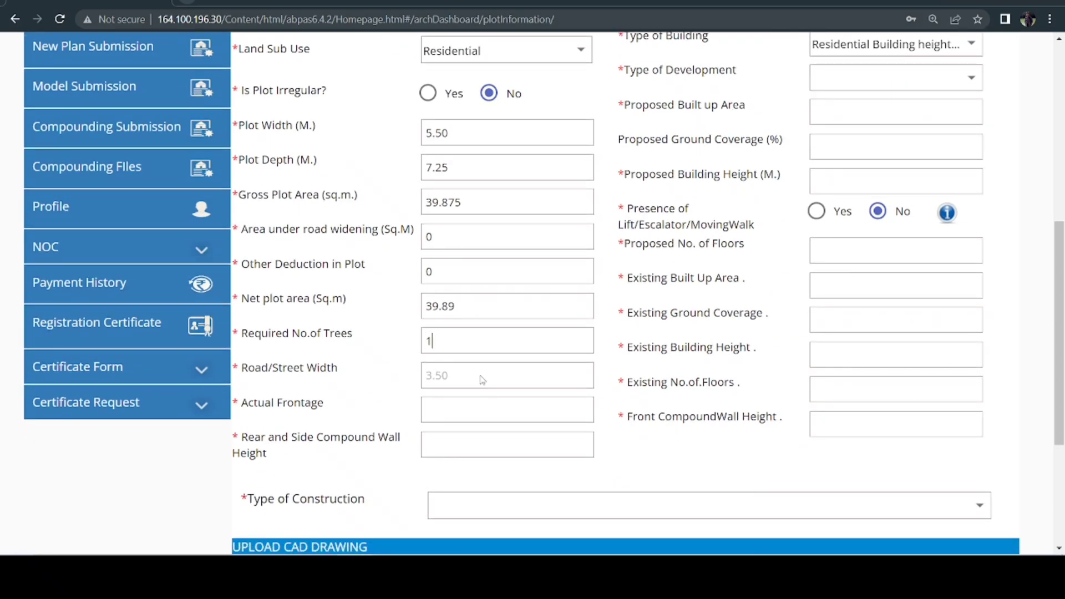
- Set the plot's actual frontage to 5.50 and the rear and side compound wall height to 1.50
{"action": "left_click", "coordinate": [448, 412]}
{"action": "type", "text": "5.5"}
{"action": "type", "text": "1.5"}
{"action": "type", "text": "0"}
- Set the building's type of development to RowTypeBuilding
{"action": "scroll", "coordinate": [761, 336], "scroll_direction": "up", "scroll_amount": 3}
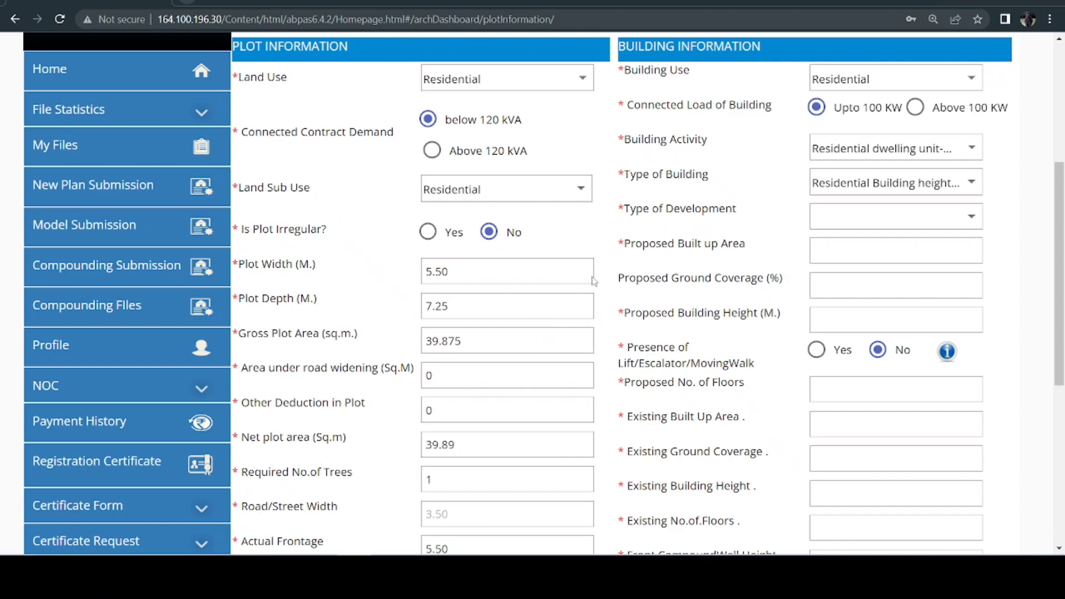
{"action": "left_click", "coordinate": [868, 219]}
{"action": "left_click", "coordinate": [880, 331]}
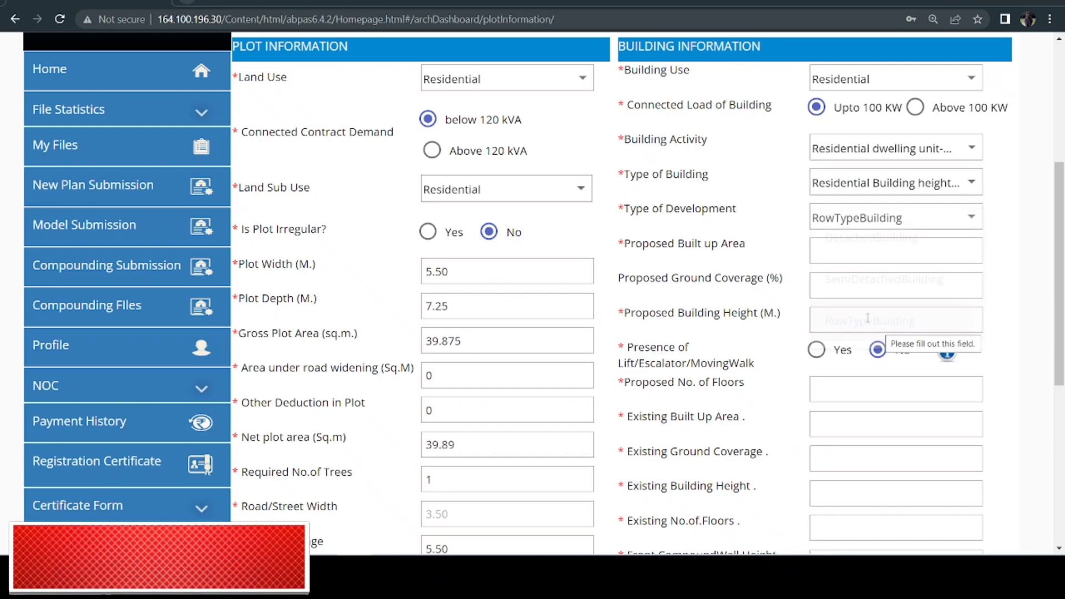
- Set the proposed built up area to 89.25 and the proposed ground coverage to 60%
{"action": "scroll", "coordinate": [843, 183], "scroll_direction": "down", "scroll_amount": 1}
{"action": "left_click", "coordinate": [842, 176]}
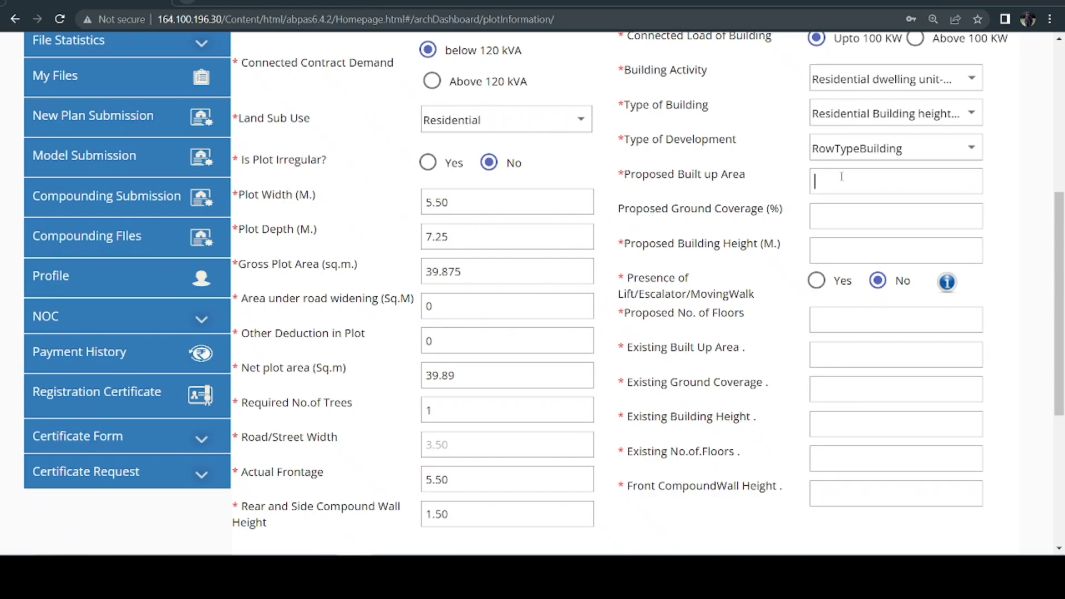
{"action": "type", "text": "89.25"}
{"action": "left_click", "coordinate": [835, 221]}
{"action": "type", "text": "60"}
- Set the proposed building height to 7.50 m and the proposed number of floors to 3
{"action": "scroll", "coordinate": [727, 322], "scroll_direction": "up", "scroll_amount": 1}
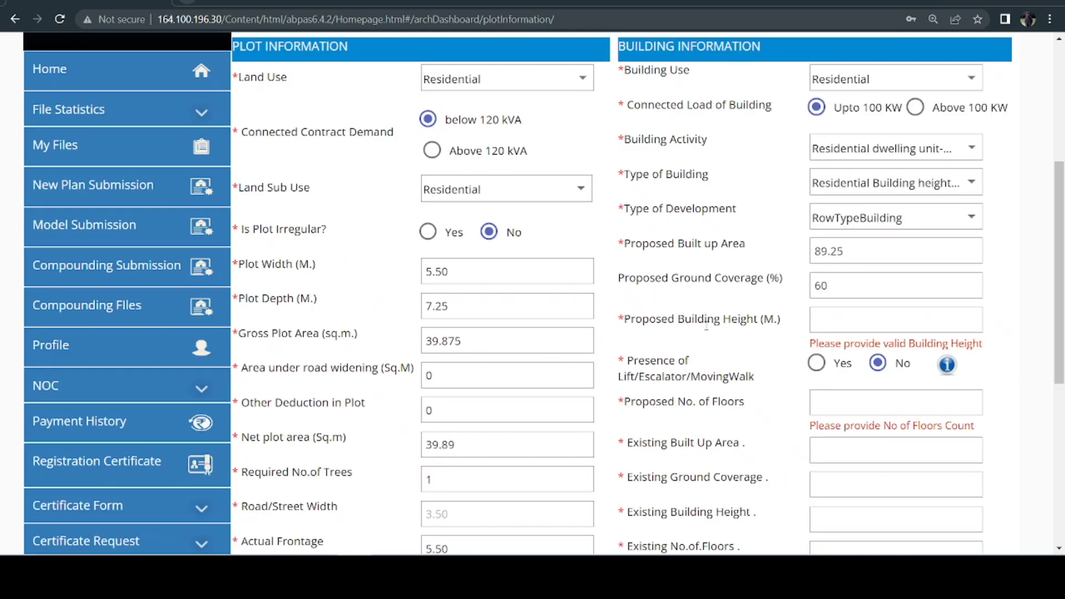
{"action": "type", "text": "7.50"}
{"action": "left_click", "coordinate": [843, 388]}
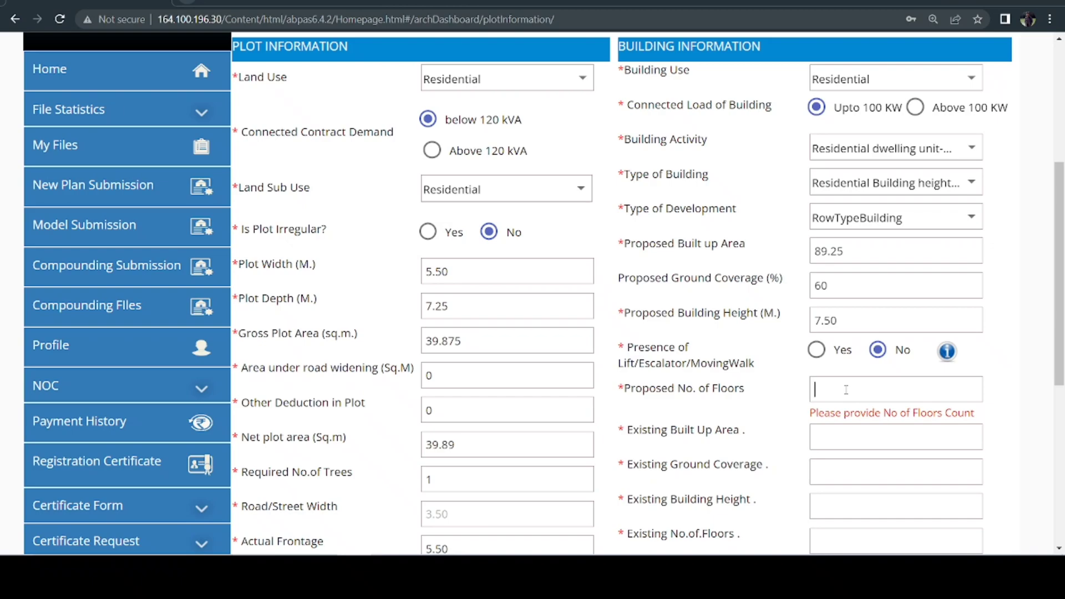
{"action": "type", "text": "3"}
{"action": "scroll", "coordinate": [833, 391], "scroll_direction": "down", "scroll_amount": 1}
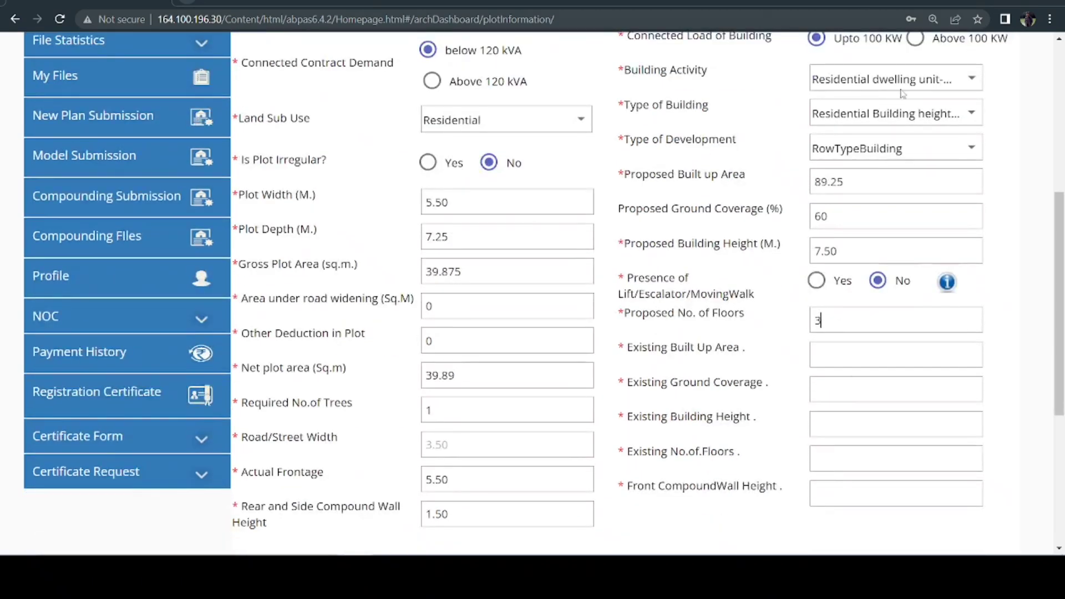
{"action": "scroll", "coordinate": [808, 394], "scroll_direction": "down", "scroll_amount": 1}
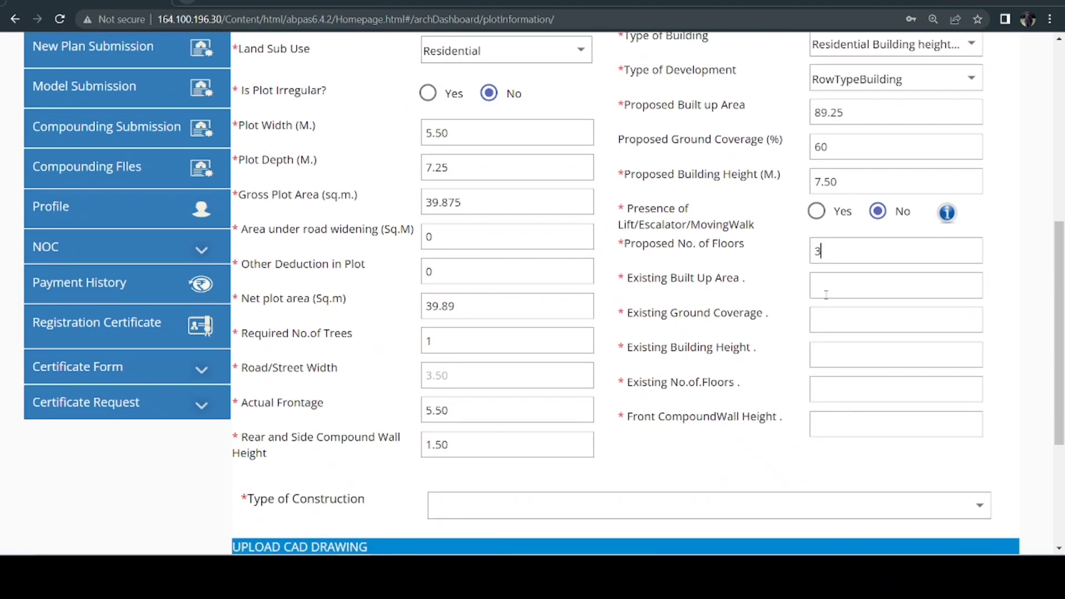
{"action": "scroll", "coordinate": [838, 284], "scroll_direction": "up", "scroll_amount": 2}
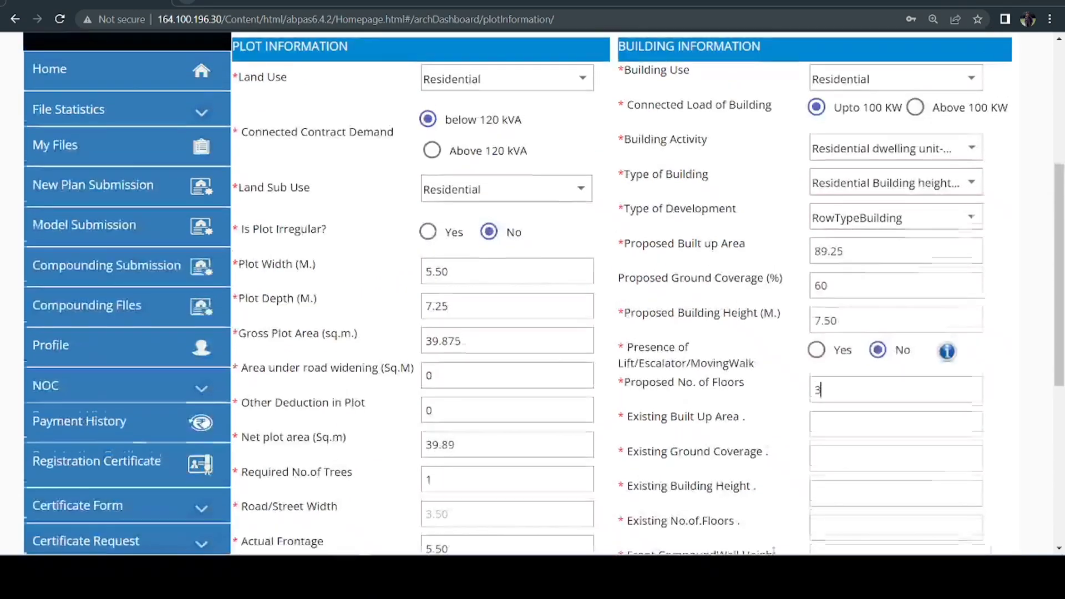
{"action": "scroll", "coordinate": [598, 261], "scroll_direction": "down", "scroll_amount": 2}
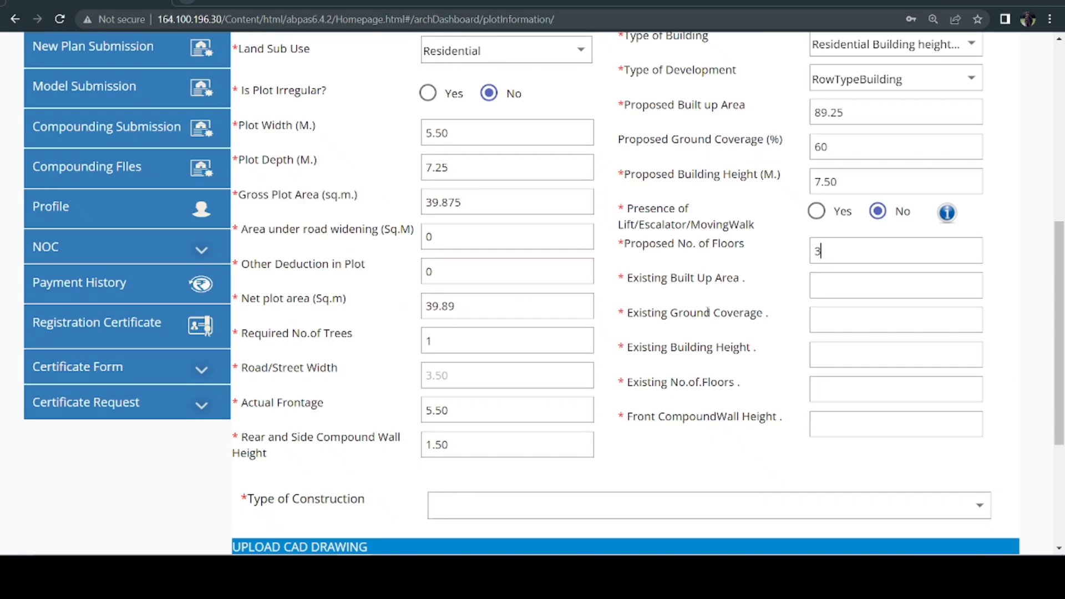
{"action": "left_click", "coordinate": [846, 275]}
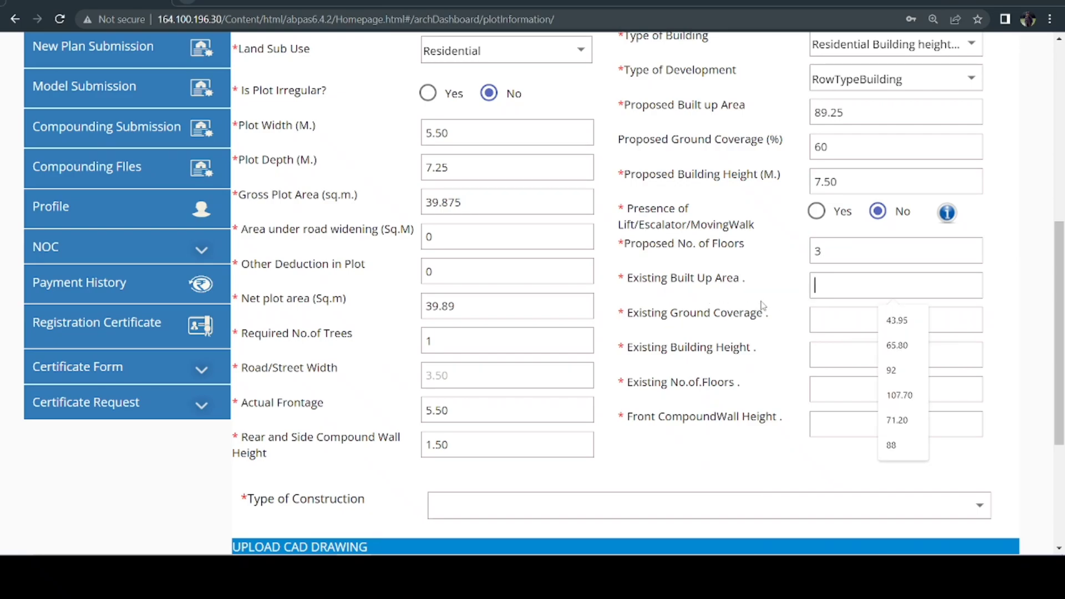
- Set the type of construction to "A building intended to be used exclusively as residence"
{"action": "scroll", "coordinate": [615, 363], "scroll_direction": "down", "scroll_amount": 2}
{"action": "left_click", "coordinate": [610, 373]}
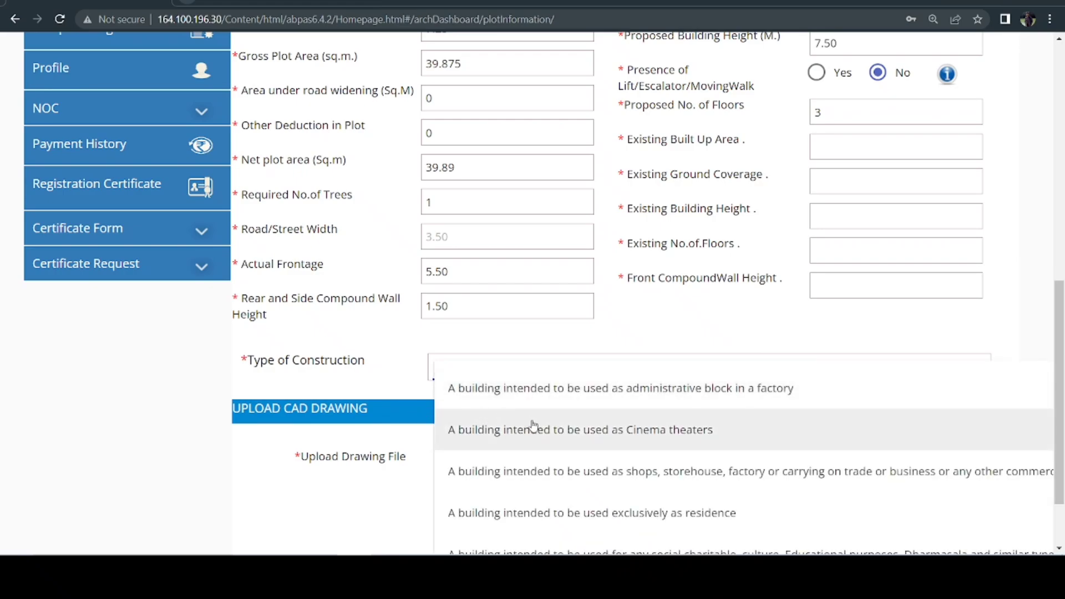
{"action": "scroll", "coordinate": [533, 430], "scroll_direction": "down", "scroll_amount": 1}
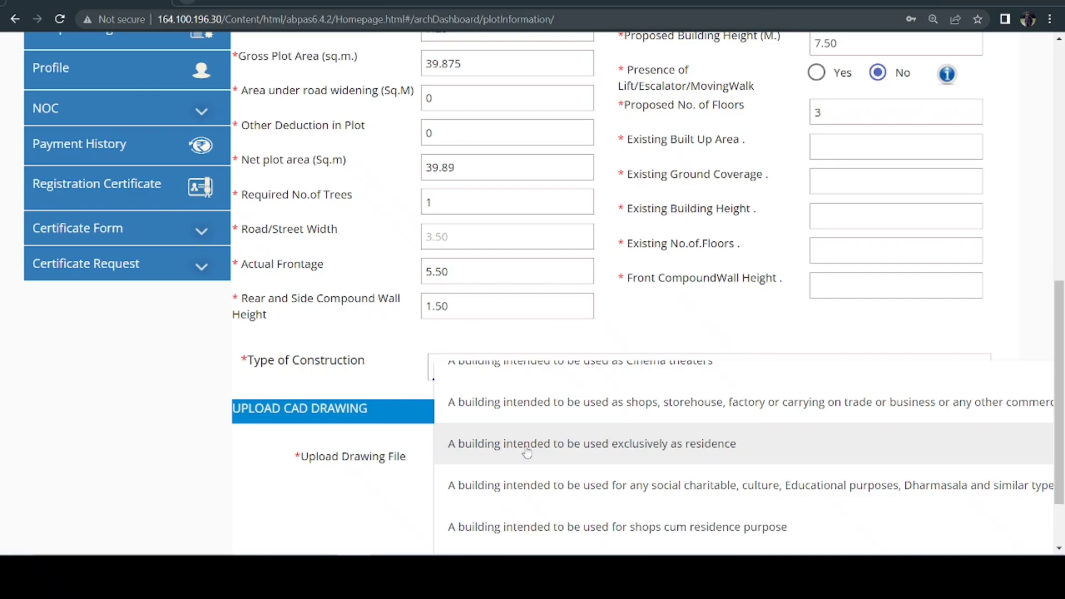
{"action": "left_click", "coordinate": [527, 450]}
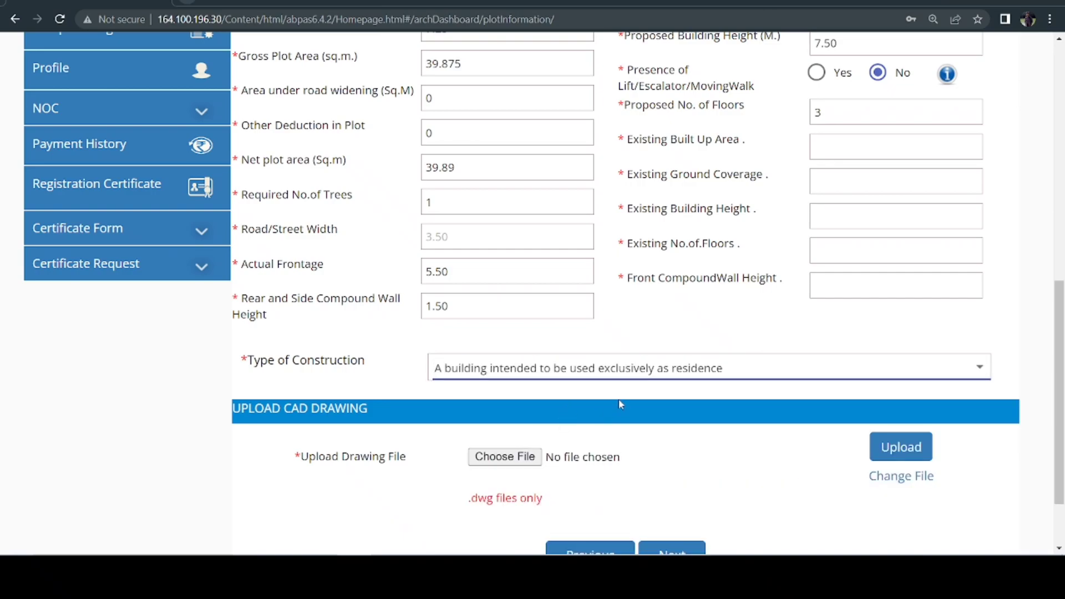
- Upload the 35x50 AutoCAD drawing as the application's CAD drawing file and acknowledge the upload
{"action": "scroll", "coordinate": [624, 403], "scroll_direction": "down", "scroll_amount": 1}
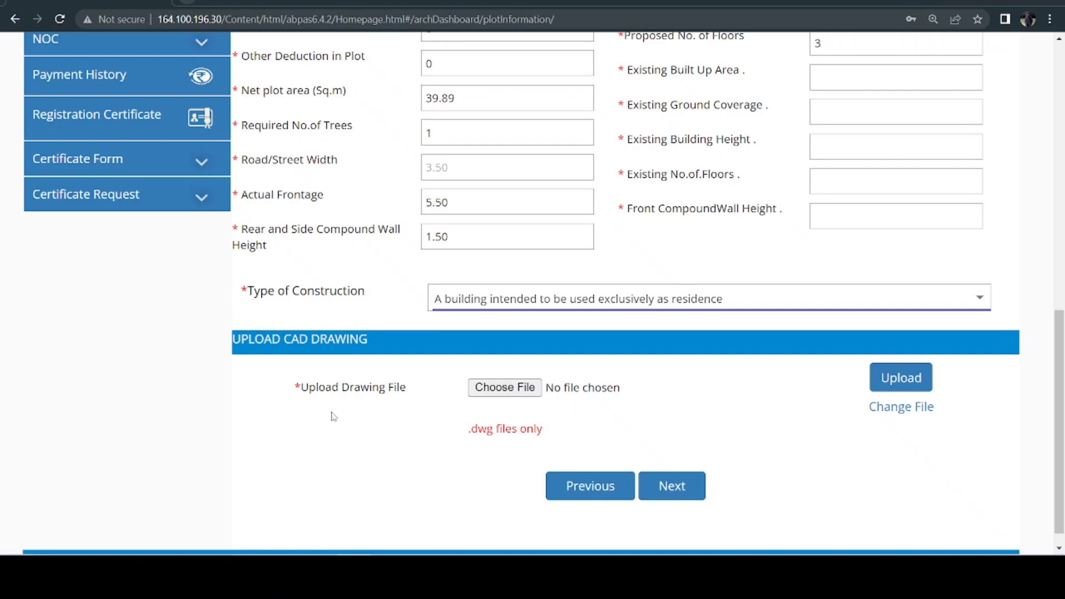
{"action": "left_click", "coordinate": [514, 391]}
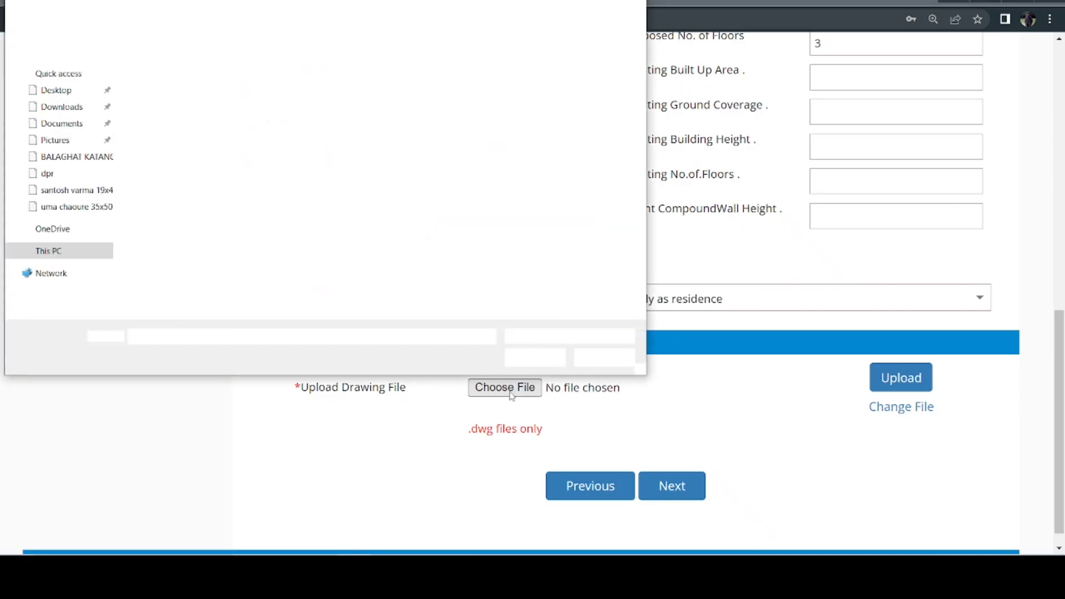
{"action": "double_click", "coordinate": [166, 84]}
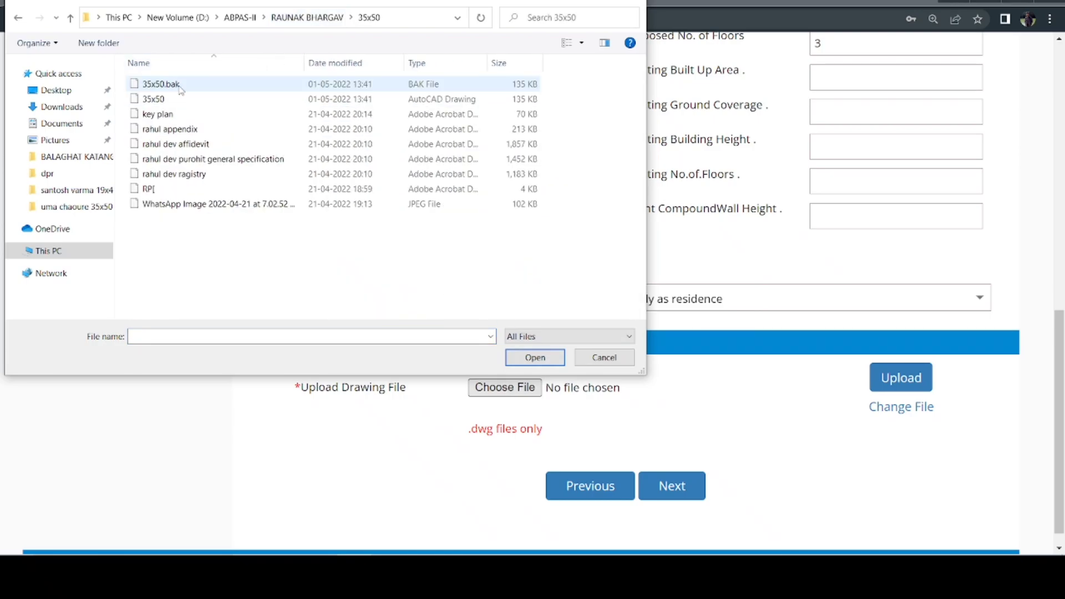
{"action": "double_click", "coordinate": [179, 101]}
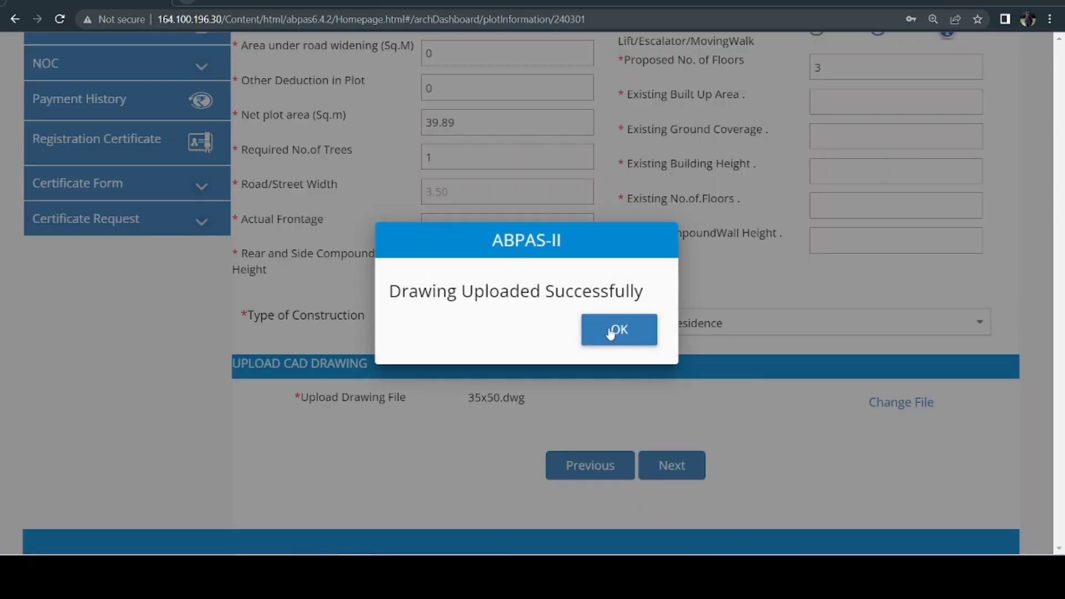
{"action": "left_click", "coordinate": [616, 333]}
- Proceed from the plot information to the checklist and documents stage of the application
{"action": "scroll", "coordinate": [609, 327], "scroll_direction": "down", "scroll_amount": 10}
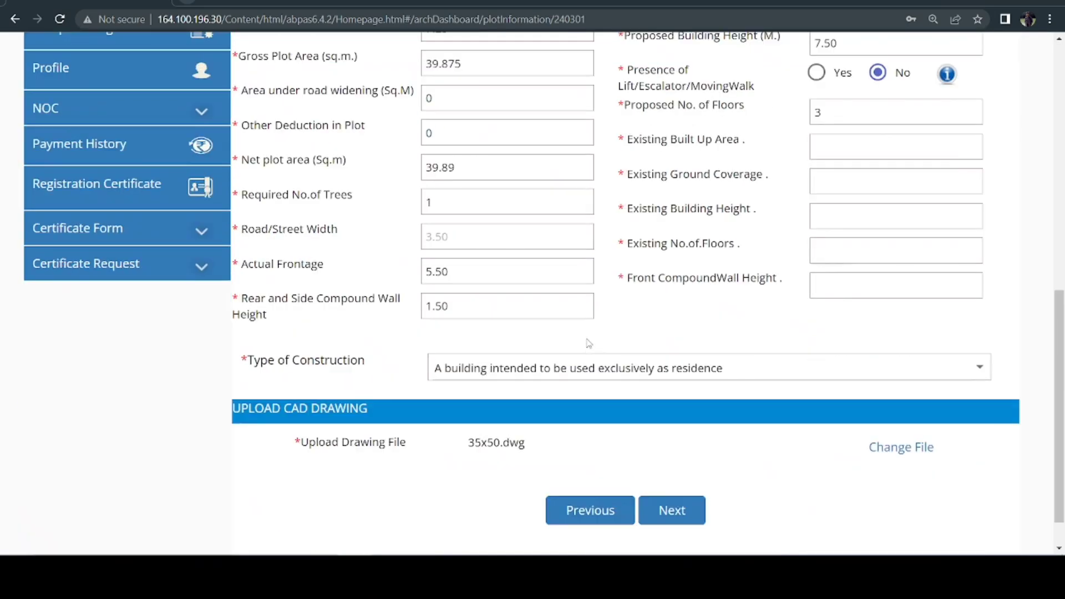
{"action": "left_click", "coordinate": [673, 466]}
{"action": "scroll", "coordinate": [677, 388], "scroll_direction": "up", "scroll_amount": 10}
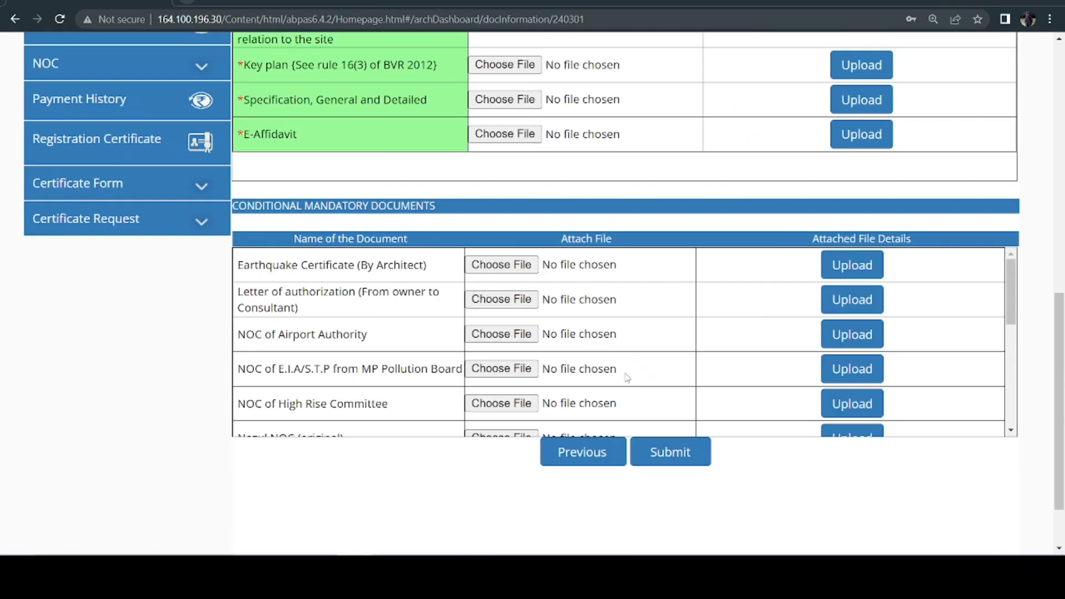
{"action": "scroll", "coordinate": [703, 373], "scroll_direction": "up", "scroll_amount": 6}
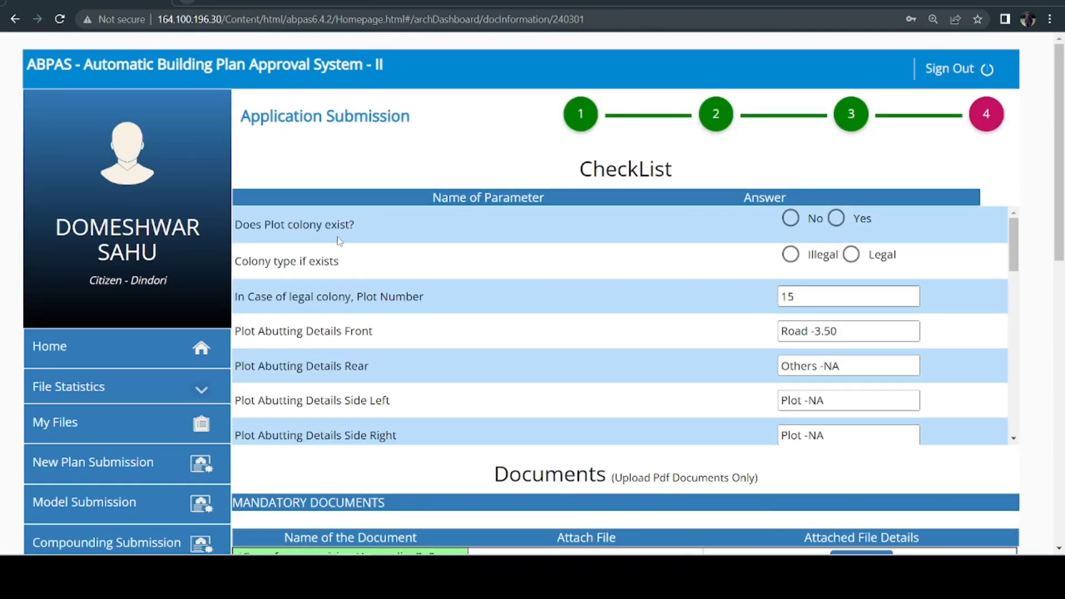
- In the checklist, answer No to whether a plot colony exists and set the colony type to Legal
{"action": "scroll", "coordinate": [594, 228], "scroll_direction": "down", "scroll_amount": 2}
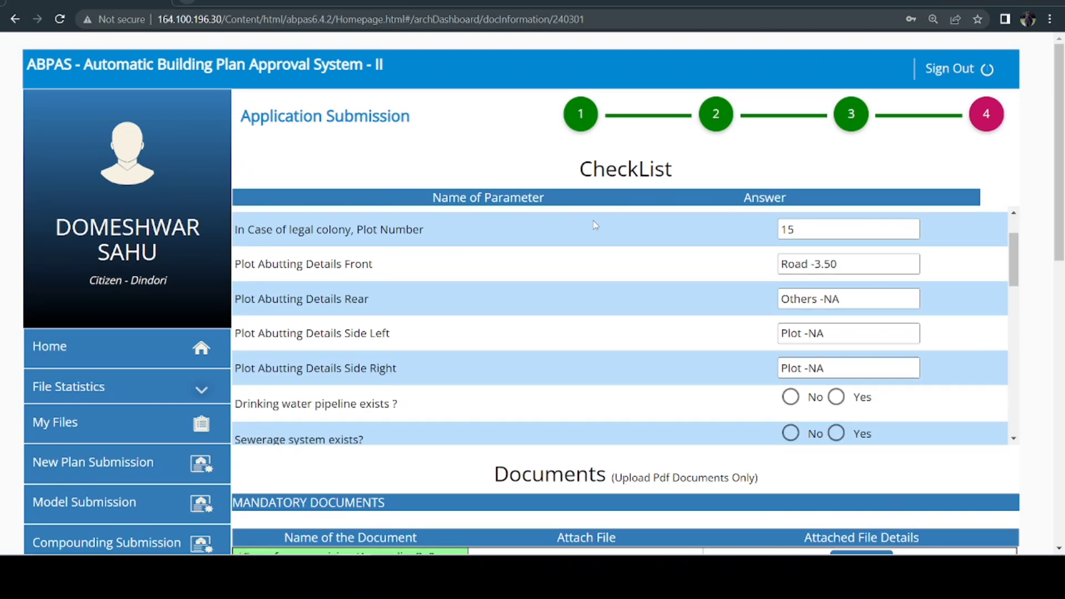
{"action": "scroll", "coordinate": [694, 249], "scroll_direction": "up", "scroll_amount": 2}
{"action": "scroll", "coordinate": [1034, 205], "scroll_direction": "down", "scroll_amount": 3}
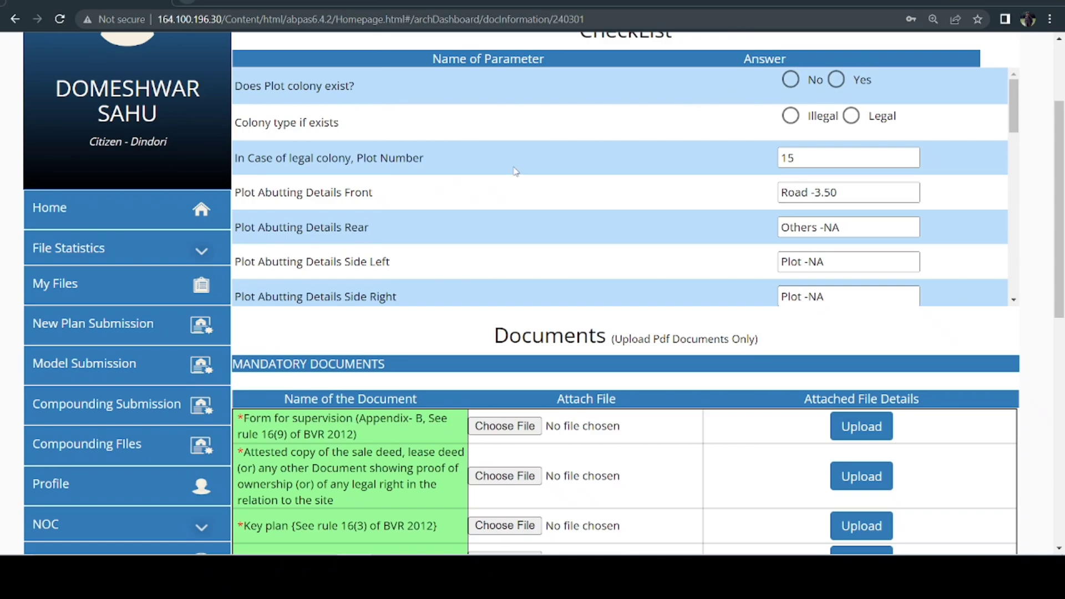
{"action": "left_click", "coordinate": [792, 89]}
{"action": "left_click", "coordinate": [853, 116]}
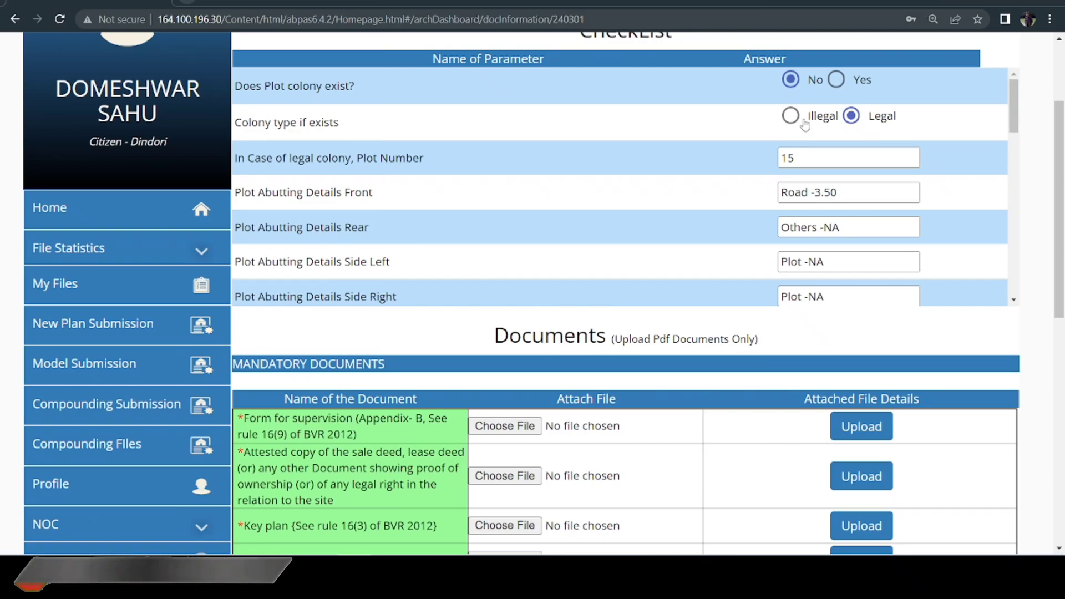
- Answer No for the drinking water pipeline, Yes for the sewerage system and No for the open drainage system
{"action": "scroll", "coordinate": [854, 166], "scroll_direction": "down", "scroll_amount": 1}
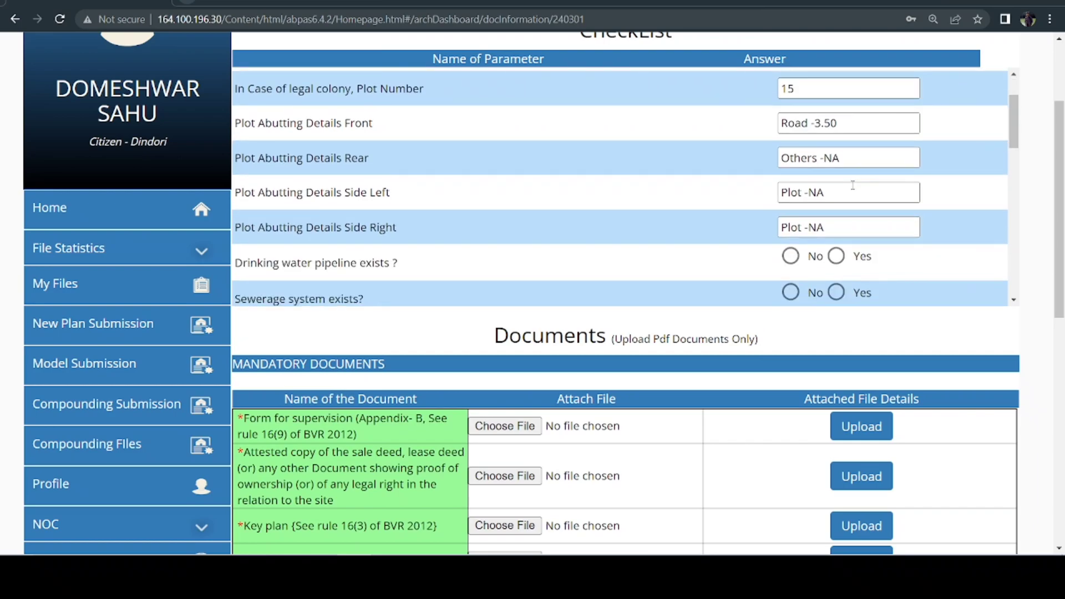
{"action": "scroll", "coordinate": [839, 192], "scroll_direction": "down", "scroll_amount": 1}
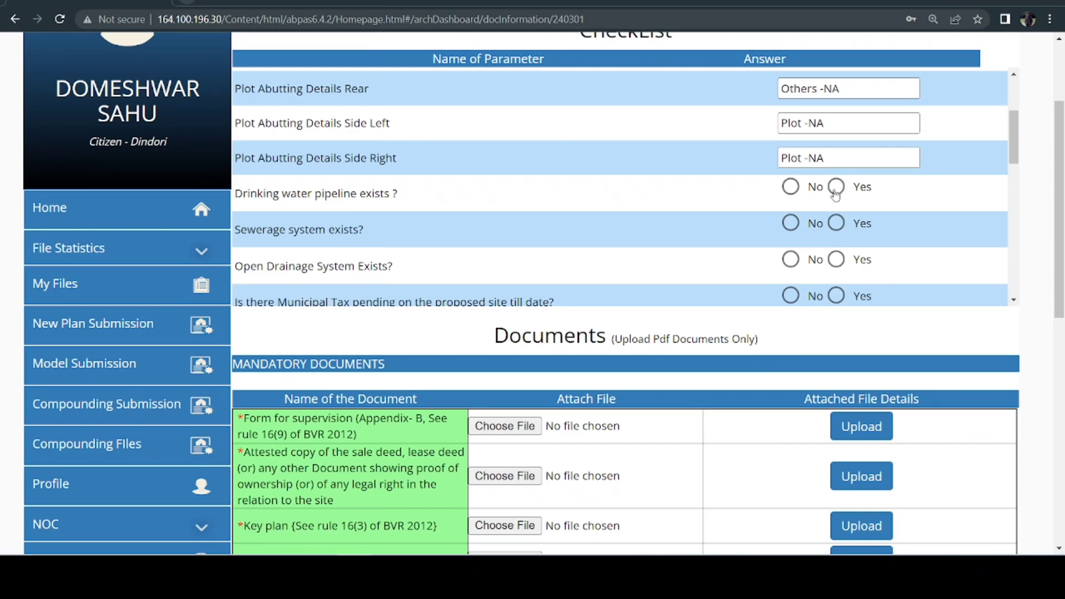
{"action": "left_click", "coordinate": [790, 187]}
{"action": "left_click", "coordinate": [836, 224]}
{"action": "left_click", "coordinate": [791, 260]}
- Answer No for pending municipal tax, heritage listing, site access, existing construction, trees and a previously approved map
{"action": "scroll", "coordinate": [717, 252], "scroll_direction": "down", "scroll_amount": 1}
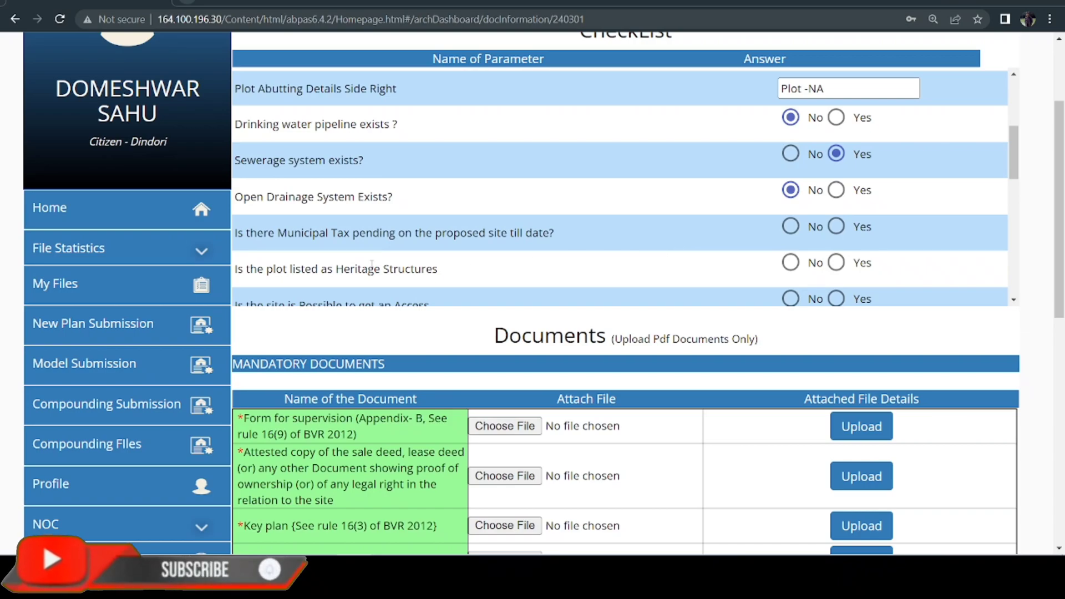
{"action": "left_click", "coordinate": [803, 231]}
{"action": "scroll", "coordinate": [589, 231], "scroll_direction": "down", "scroll_amount": 1}
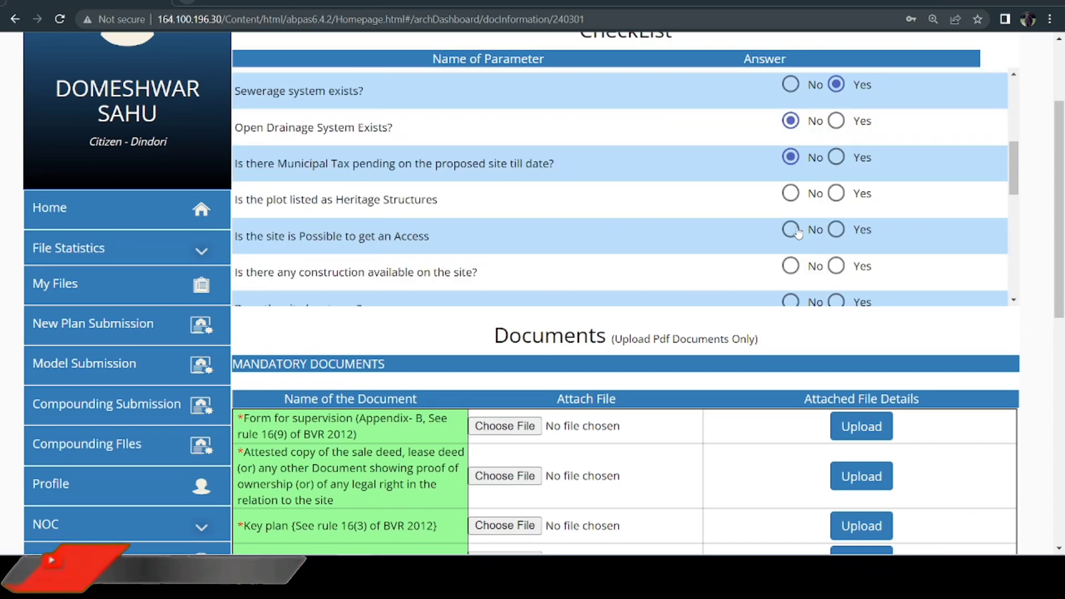
{"action": "scroll", "coordinate": [392, 212], "scroll_direction": "down", "scroll_amount": 1}
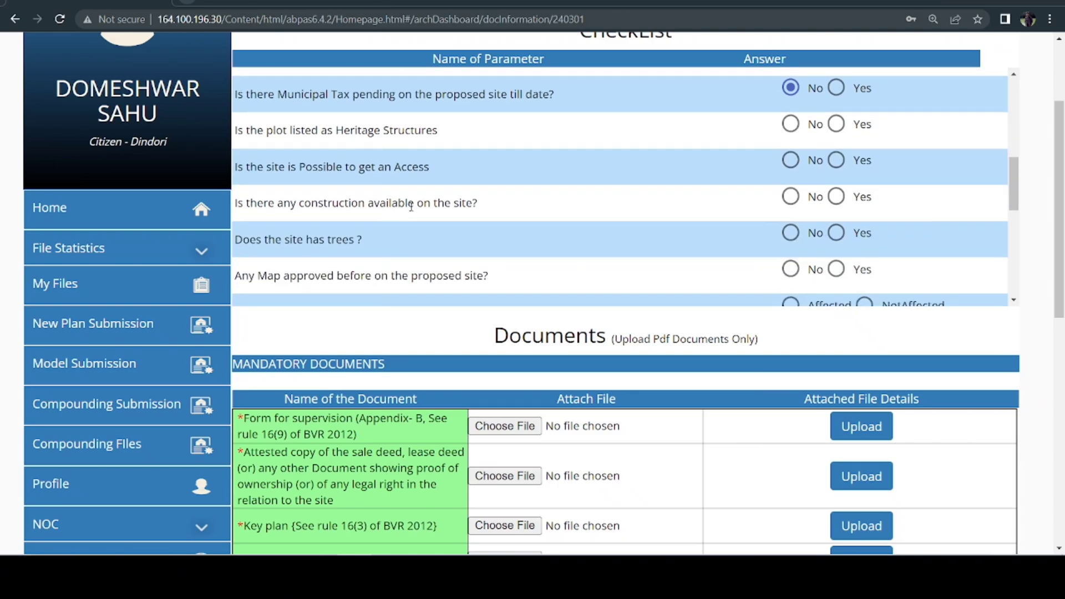
{"action": "left_click", "coordinate": [791, 125]}
{"action": "left_click", "coordinate": [796, 165]}
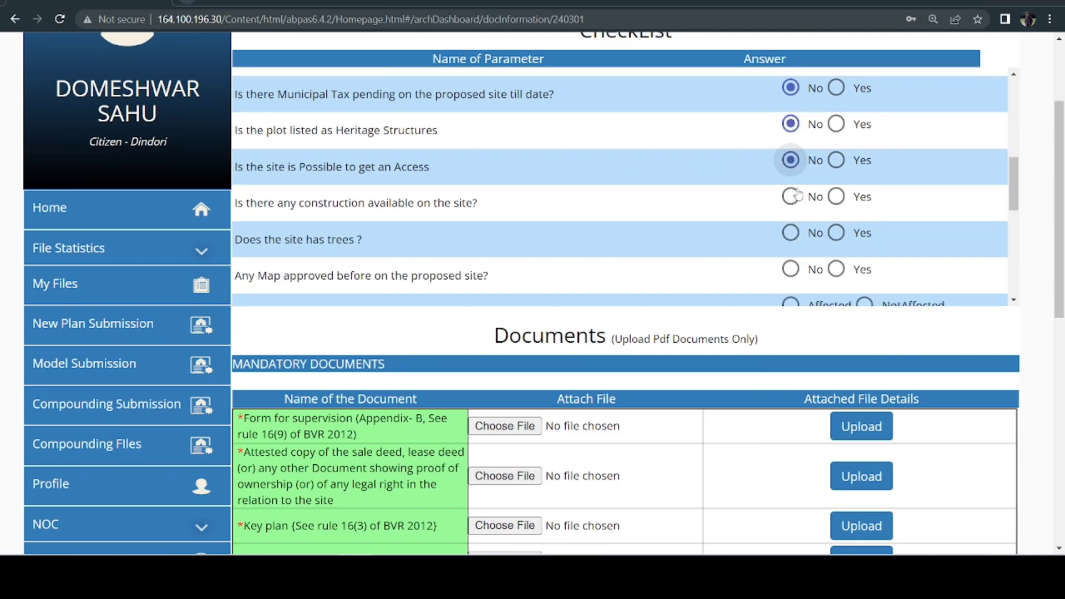
{"action": "left_click", "coordinate": [795, 201]}
{"action": "left_click", "coordinate": [791, 238]}
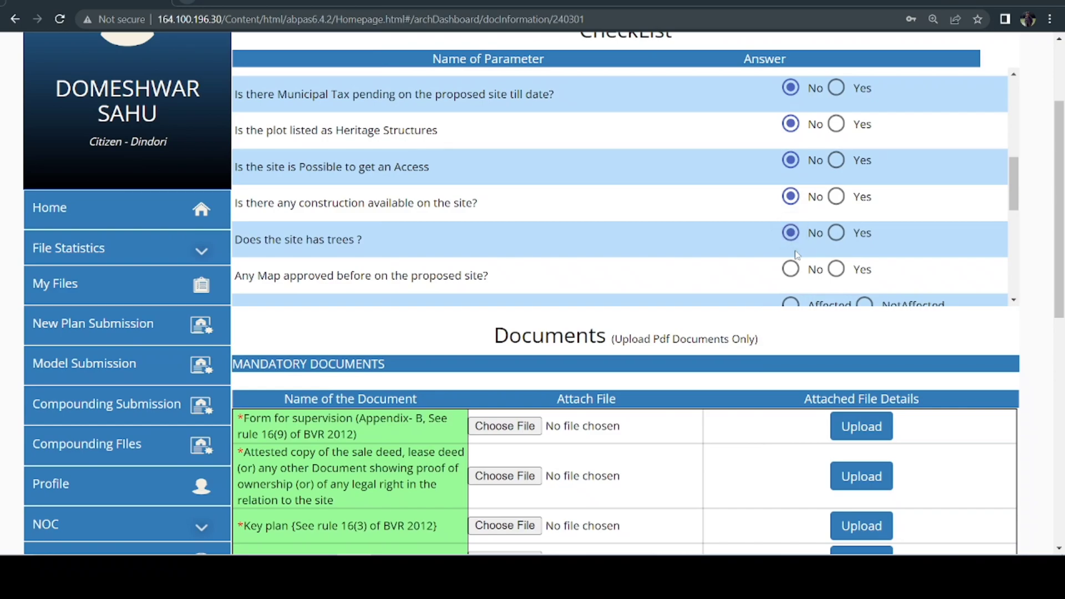
{"action": "left_click", "coordinate": [792, 272]}
- Mark the site NotAffected by the Archaeological Act, Cooperative Act, Airport Authority, Pattavriti Act and any other relevant act
{"action": "scroll", "coordinate": [790, 276], "scroll_direction": "down", "scroll_amount": 1}
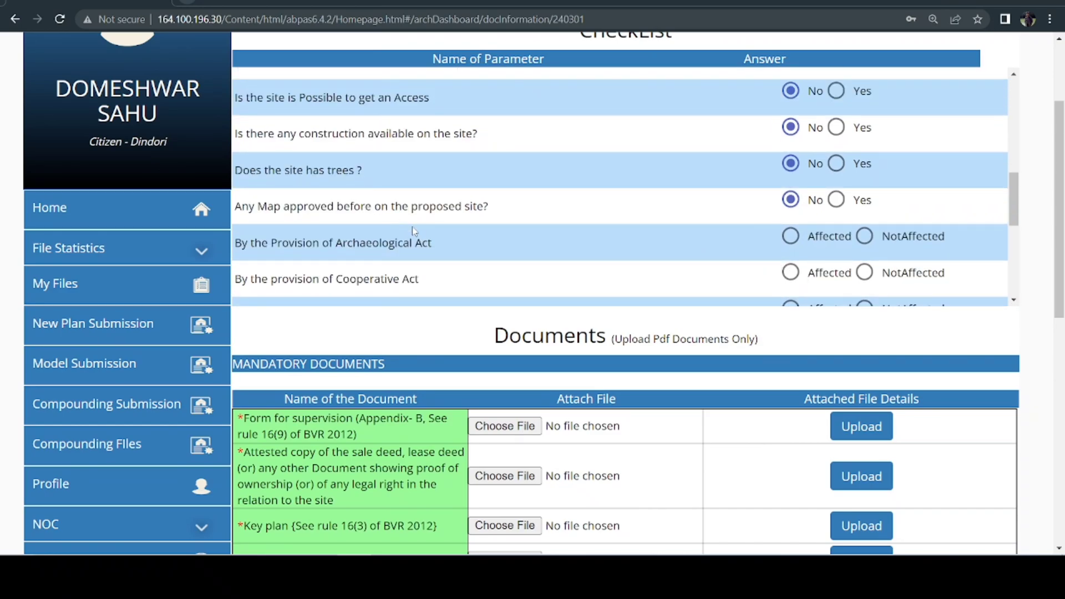
{"action": "scroll", "coordinate": [776, 220], "scroll_direction": "down", "scroll_amount": 2}
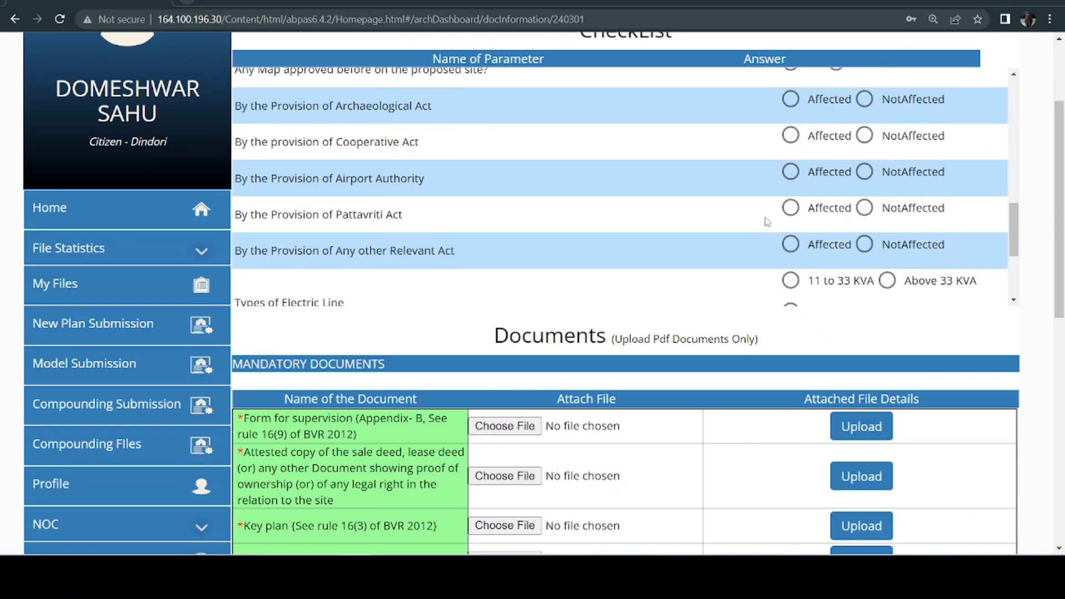
{"action": "left_click", "coordinate": [868, 103]}
{"action": "left_click", "coordinate": [866, 136]}
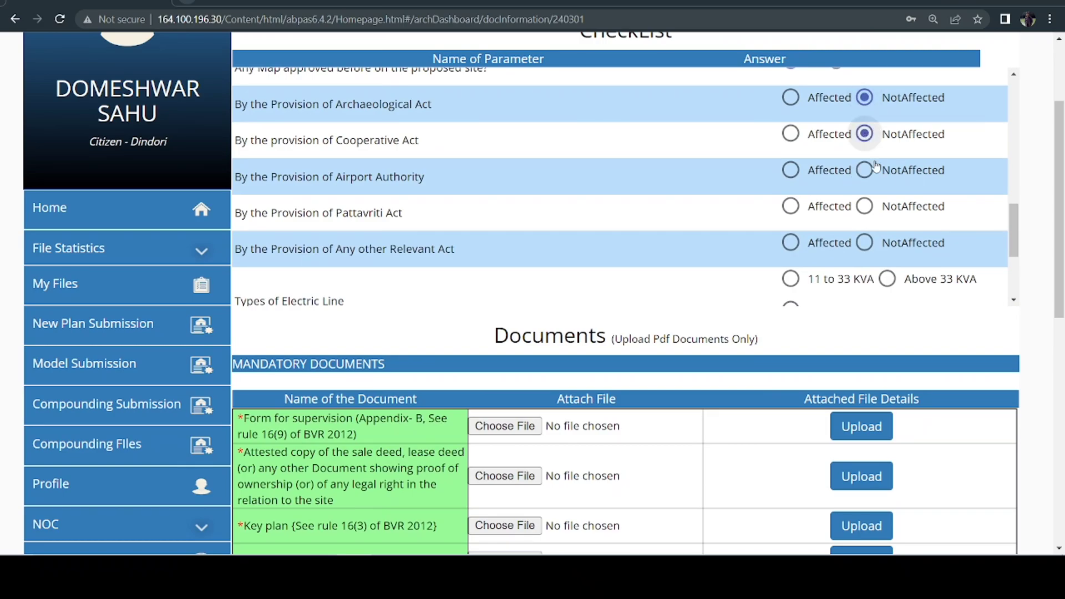
{"action": "left_click", "coordinate": [866, 172]}
{"action": "left_click", "coordinate": [866, 208]}
{"action": "left_click", "coordinate": [866, 244]}
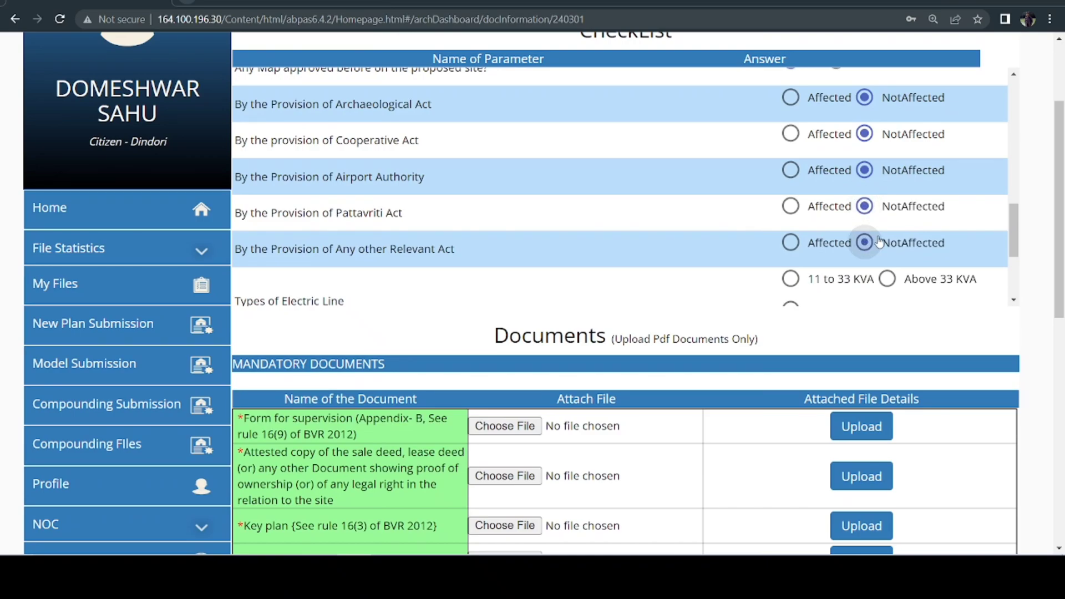
- Set the type of electric line to Upto 11 KVA and its horizontal distance to 25 m
{"action": "scroll", "coordinate": [550, 239], "scroll_direction": "down", "scroll_amount": 1}
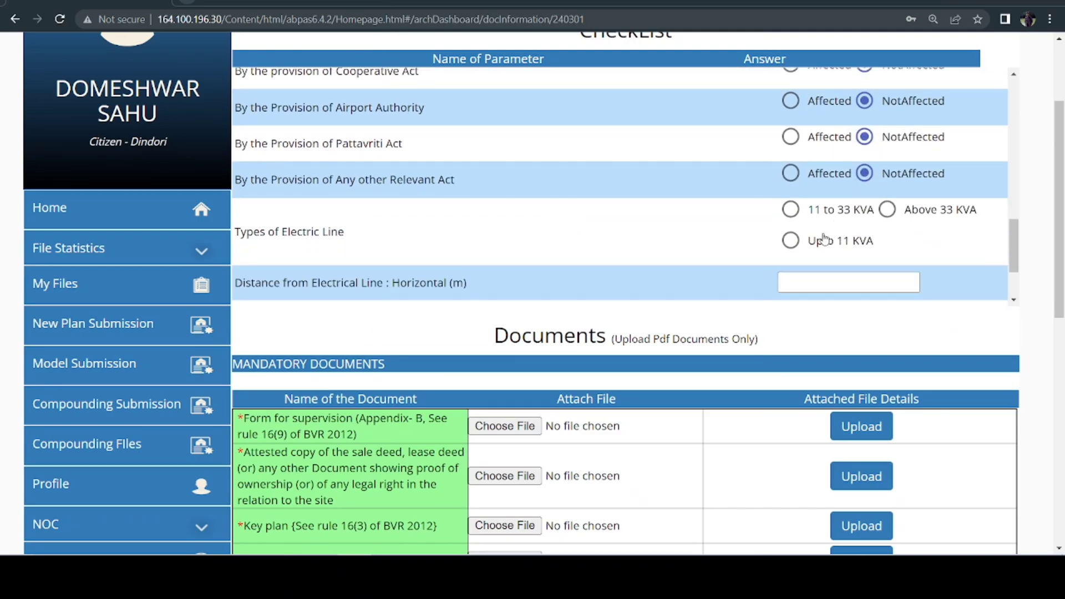
{"action": "left_click", "coordinate": [791, 241]}
{"action": "scroll", "coordinate": [490, 248], "scroll_direction": "down", "scroll_amount": 3}
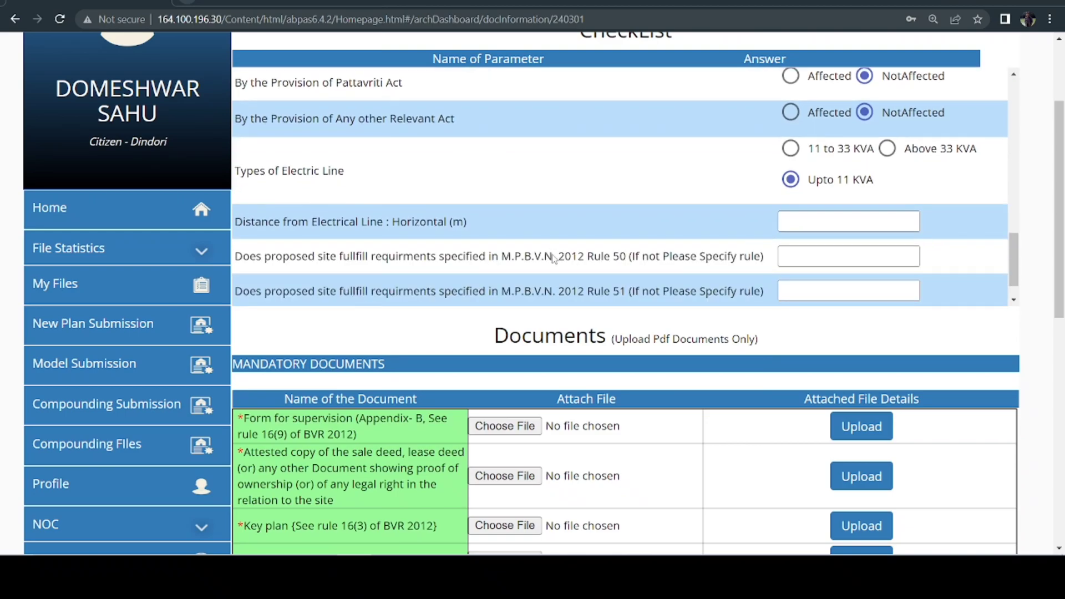
{"action": "left_click", "coordinate": [793, 147]}
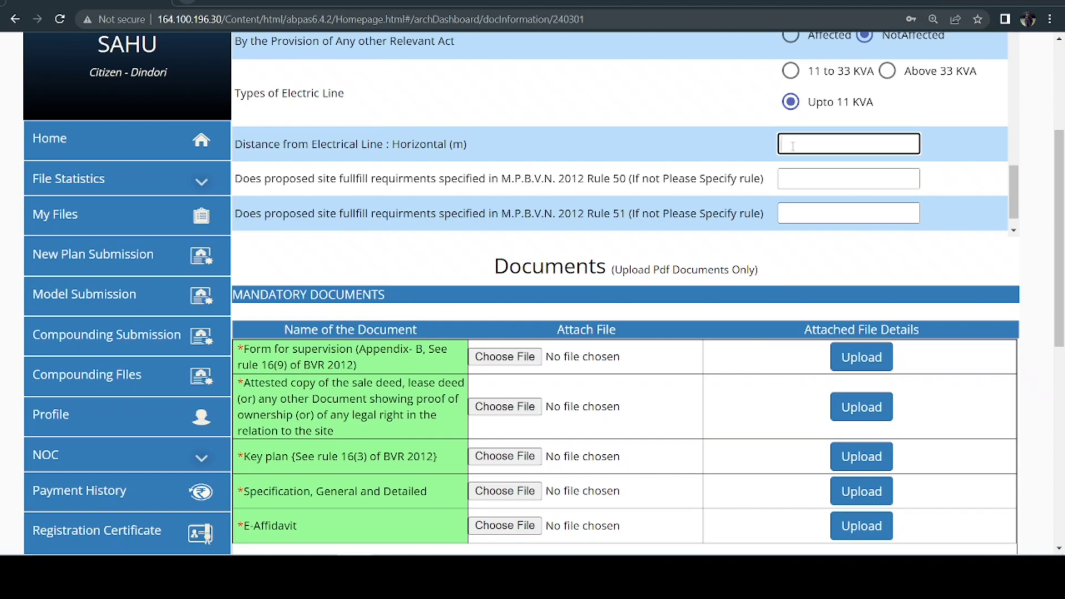
{"action": "type", "text": "25"}
- Enter YAS for the site's fulfilment of M.P.B.V.N. 2012 Rules 50, 51 and 52
{"action": "left_click", "coordinate": [804, 183]}
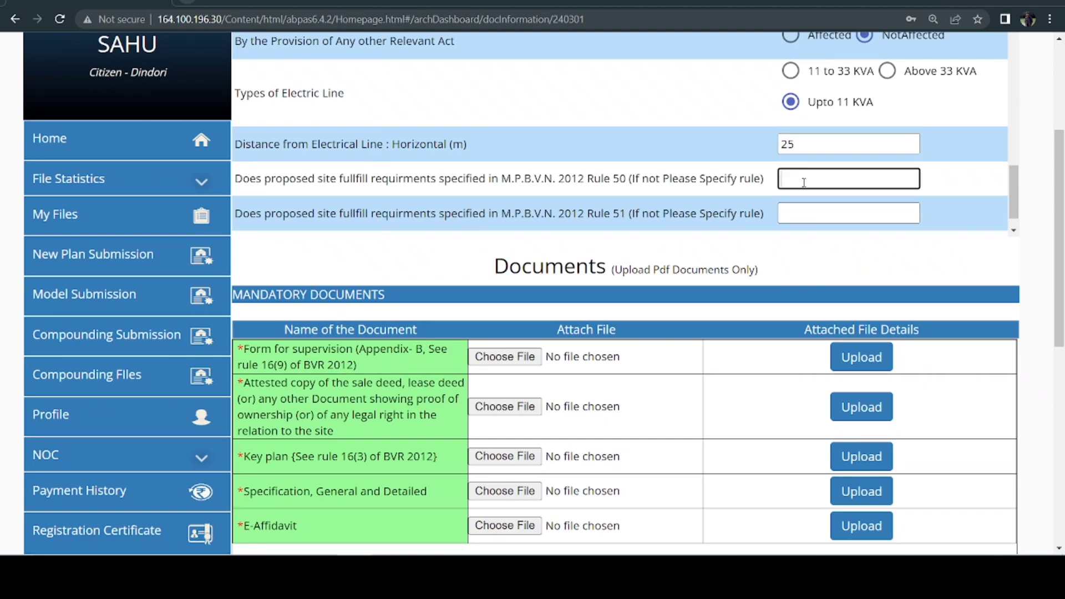
{"action": "scroll", "coordinate": [814, 186], "scroll_direction": "down", "scroll_amount": 3}
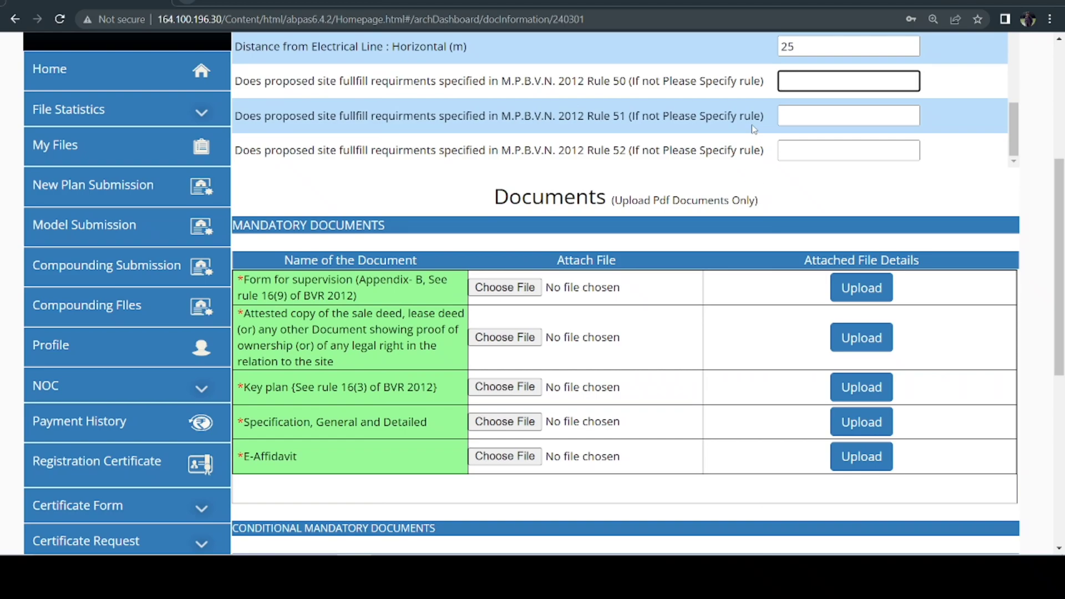
{"action": "type", "text": "S"}
{"action": "left_click_drag", "start_coordinate": [808, 81], "coordinate": [774, 84]}
{"action": "key", "text": "ctrl+c"}
{"action": "left_click", "coordinate": [808, 112]}
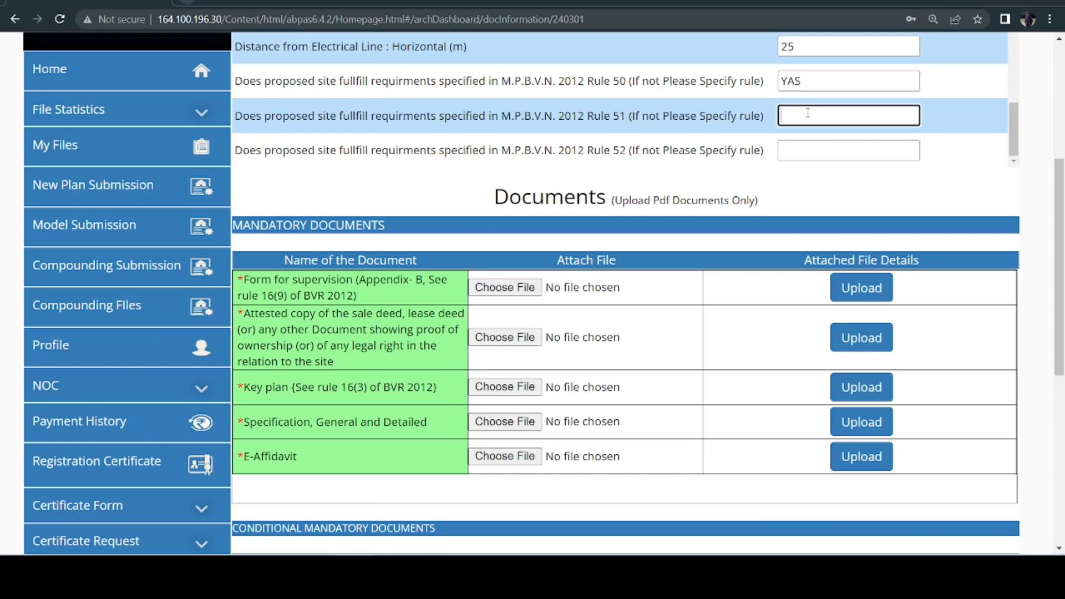
{"action": "key", "text": "ctrl+v"}
{"action": "left_click", "coordinate": [813, 145]}
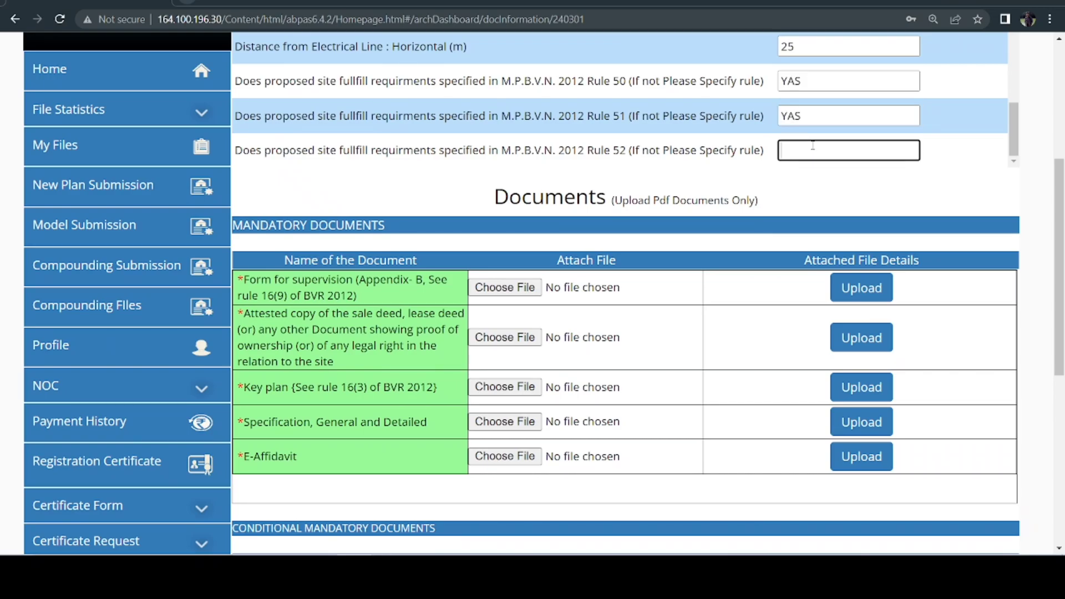
{"action": "key", "text": "ctrl+v"}
- Upload the registry PDF as the Appendix-B form for supervision
{"action": "scroll", "coordinate": [671, 260], "scroll_direction": "down", "scroll_amount": 2}
{"action": "scroll", "coordinate": [671, 260], "scroll_direction": "down", "scroll_amount": 1}
{"action": "scroll", "coordinate": [580, 233], "scroll_direction": "up", "scroll_amount": 1}
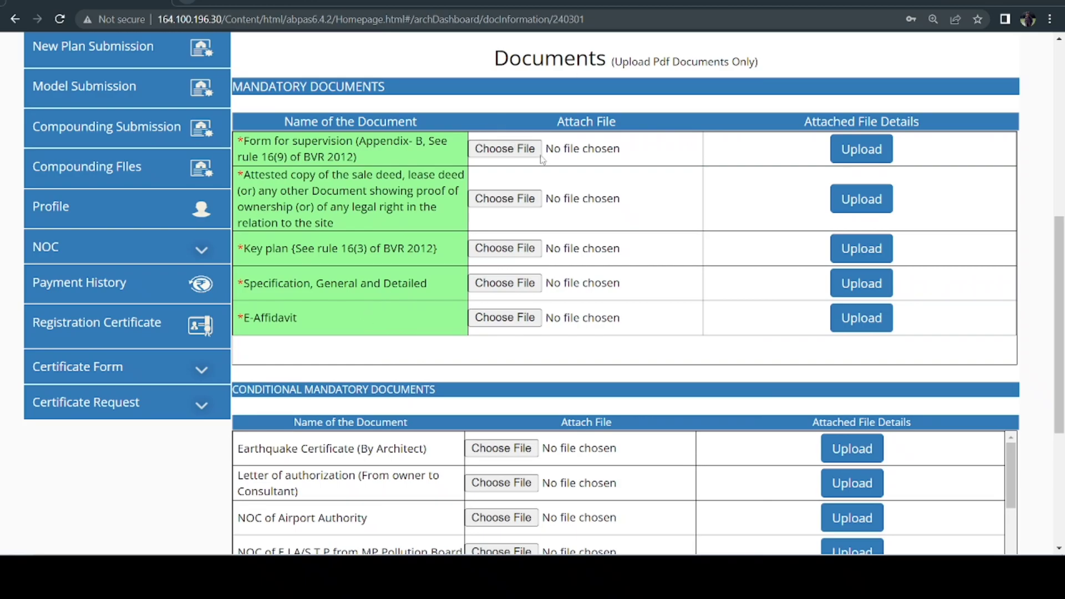
{"action": "left_click", "coordinate": [508, 147]}
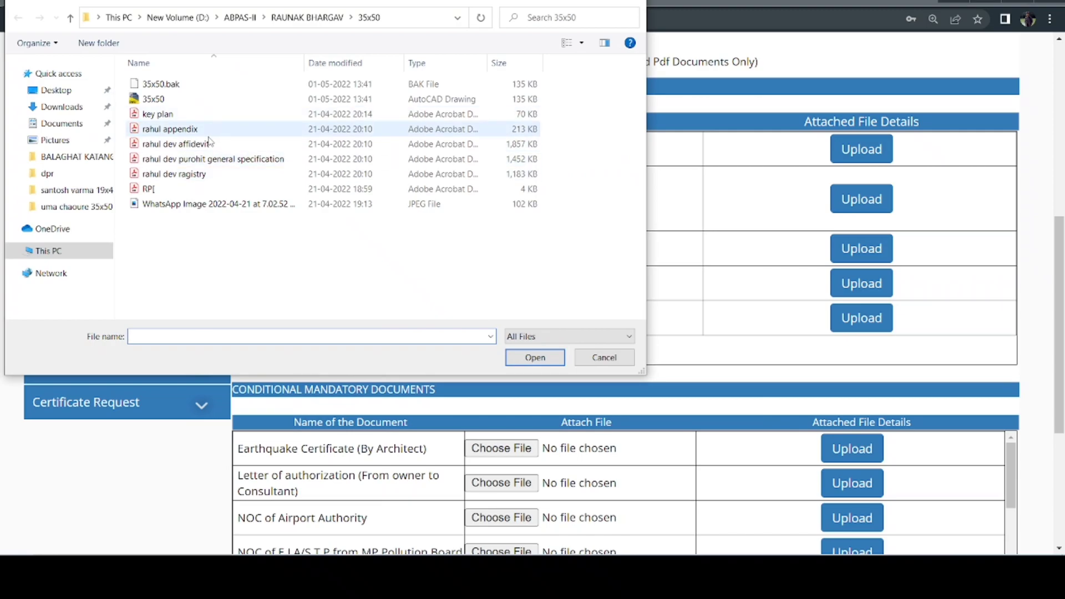
{"action": "left_click", "coordinate": [247, 179]}
{"action": "double_click", "coordinate": [247, 181]}
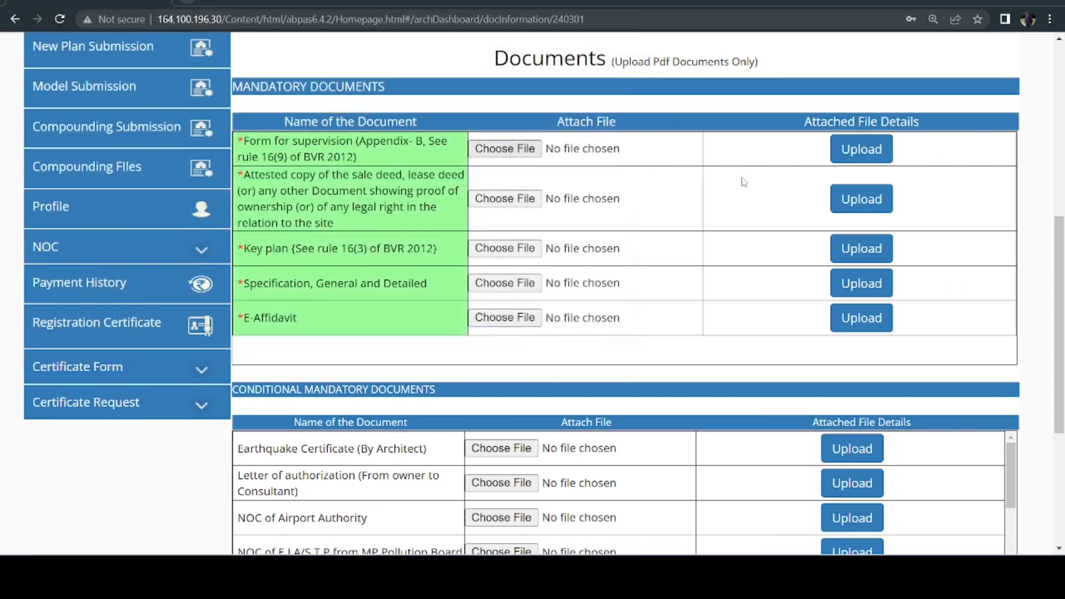
{"action": "left_click", "coordinate": [837, 155]}
- Upload the registry PDF as the attested copy of the sale deed or ownership proof
{"action": "left_click", "coordinate": [526, 201]}
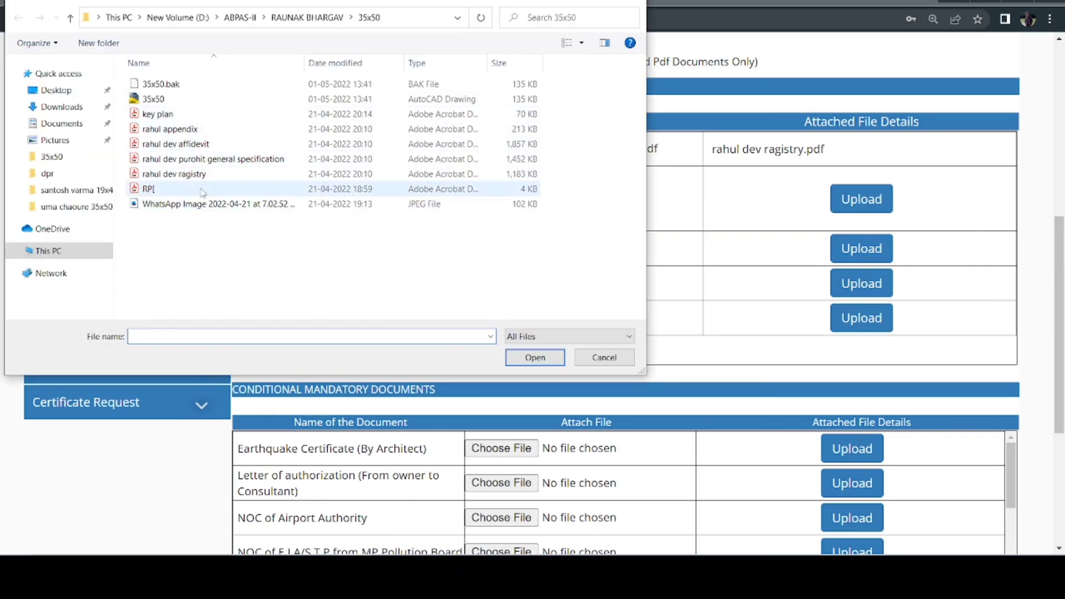
{"action": "double_click", "coordinate": [178, 174]}
{"action": "left_click", "coordinate": [839, 211]}
- Replace the form for supervision's attachment with the appendix PDF and upload it
{"action": "left_click", "coordinate": [516, 149]}
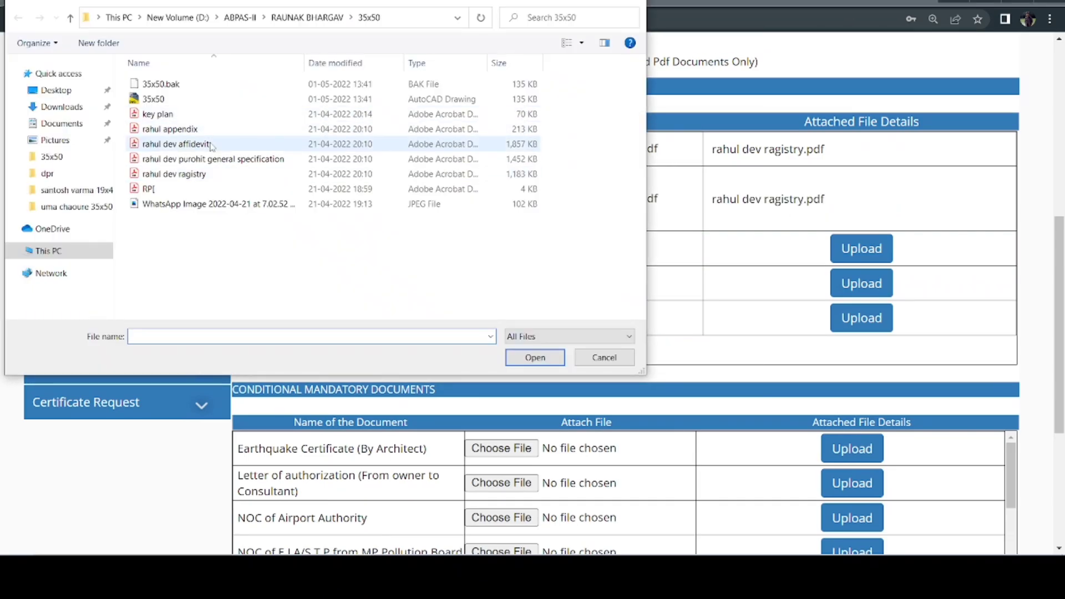
{"action": "double_click", "coordinate": [213, 134]}
{"action": "left_click", "coordinate": [737, 147]}
- Upload key plan.pdf as the key plan and the general specification PDF as the general and detailed specification
{"action": "left_click", "coordinate": [527, 248]}
{"action": "double_click", "coordinate": [158, 114]}
{"action": "left_click", "coordinate": [513, 284]}
{"action": "double_click", "coordinate": [213, 158]}
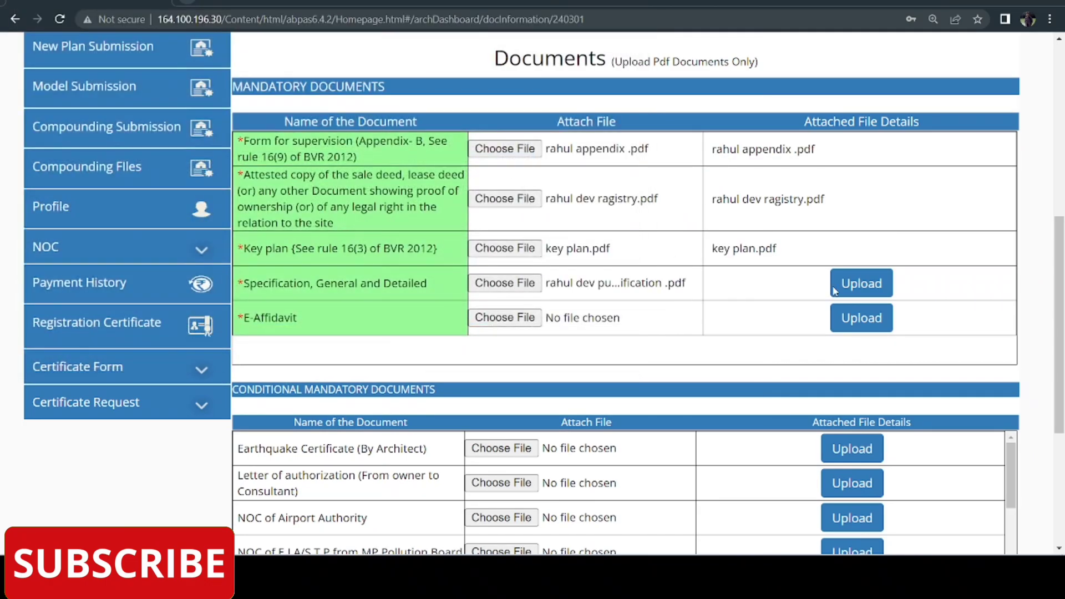
{"action": "left_click", "coordinate": [777, 281]}
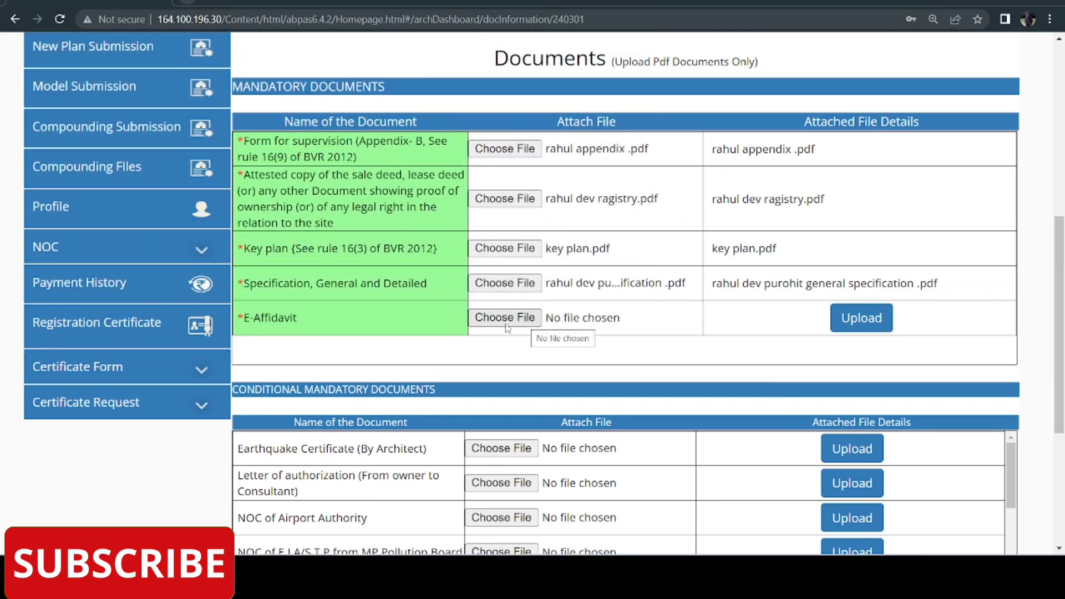
- Upload the affidavit PDF as the E-Affidavit in the mandatory documents
{"action": "left_click", "coordinate": [509, 325]}
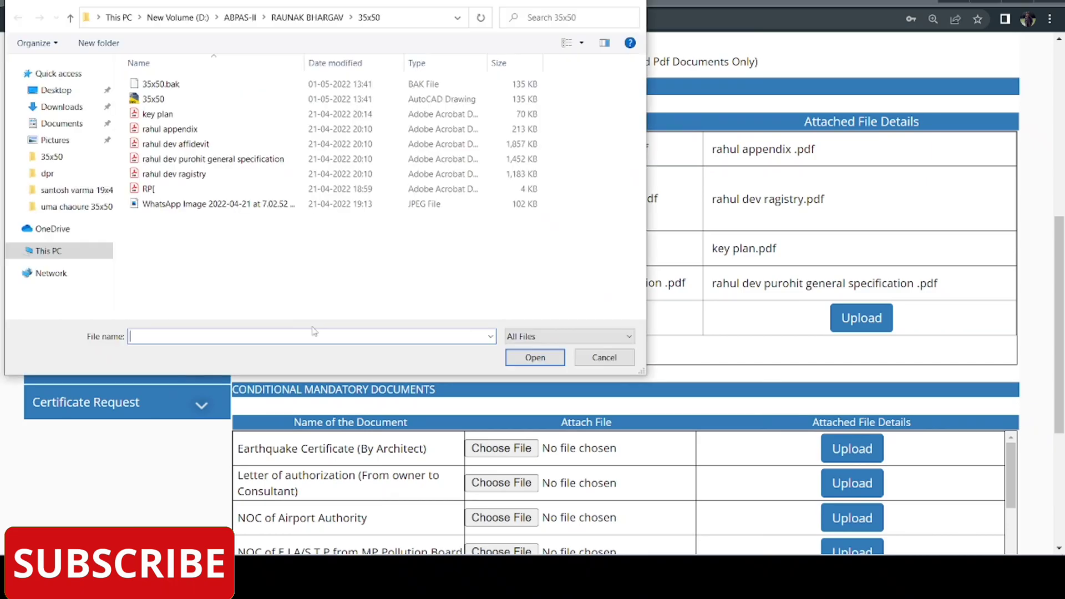
{"action": "double_click", "coordinate": [203, 145]}
{"action": "left_click", "coordinate": [862, 318]}
- Examine the list of conditional mandatory documents to see which NOCs, certificates and layouts may apply
{"action": "scroll", "coordinate": [706, 288], "scroll_direction": "down", "scroll_amount": 3}
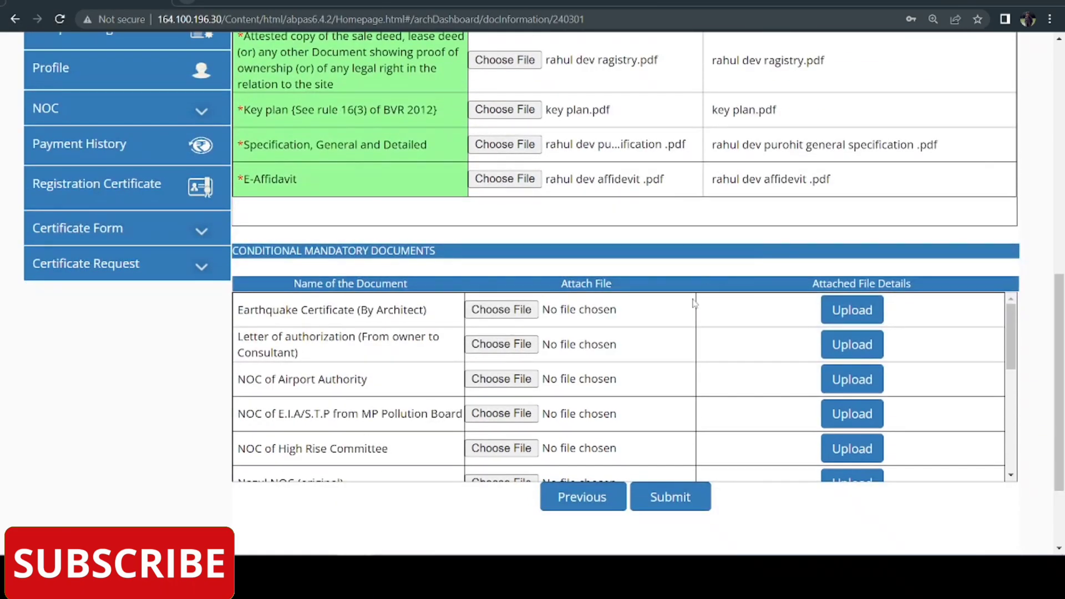
{"action": "scroll", "coordinate": [641, 154], "scroll_direction": "down", "scroll_amount": 2}
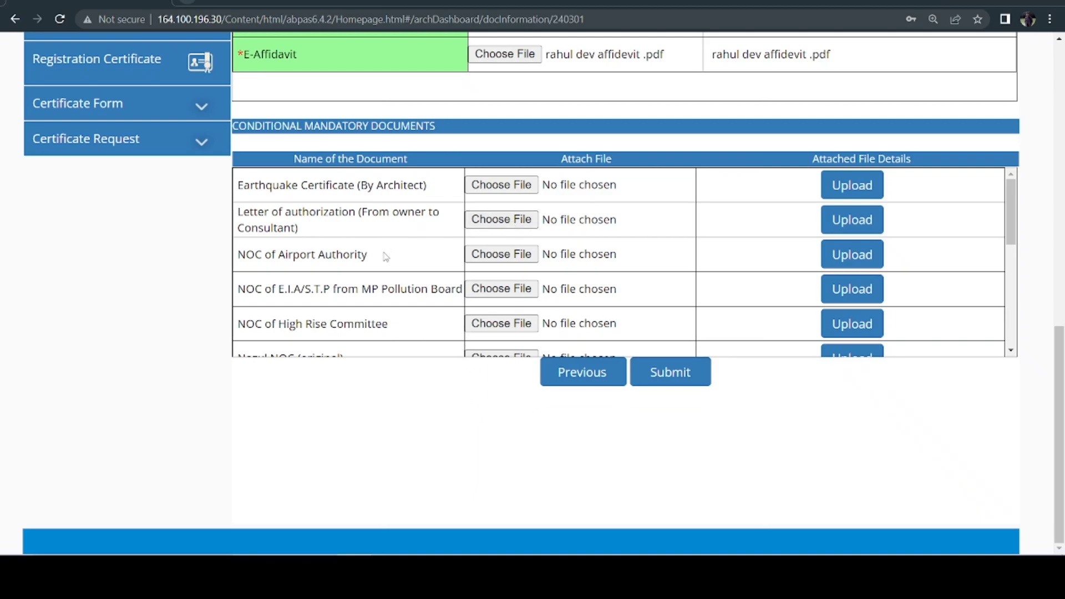
{"action": "scroll", "coordinate": [386, 255], "scroll_direction": "down", "scroll_amount": 2}
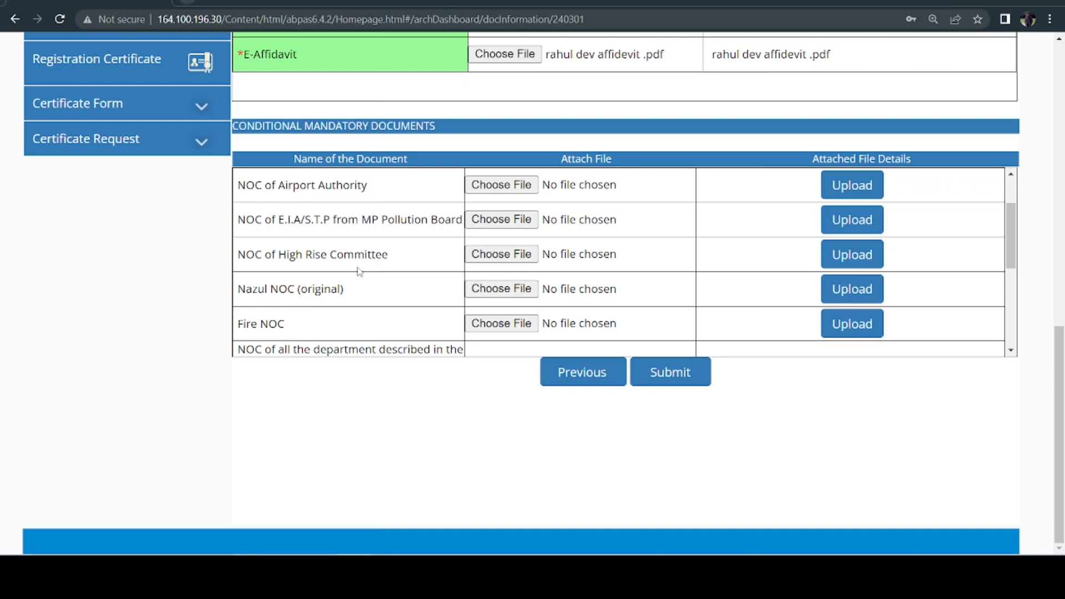
{"action": "scroll", "coordinate": [357, 276], "scroll_direction": "down", "scroll_amount": 2}
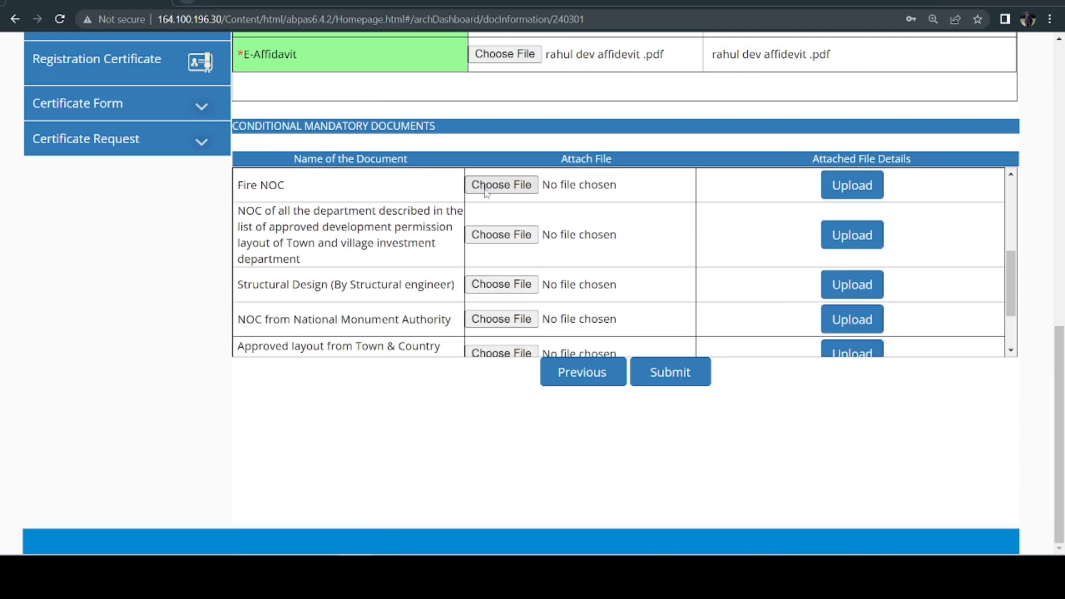
{"action": "scroll", "coordinate": [415, 278], "scroll_direction": "down", "scroll_amount": 1}
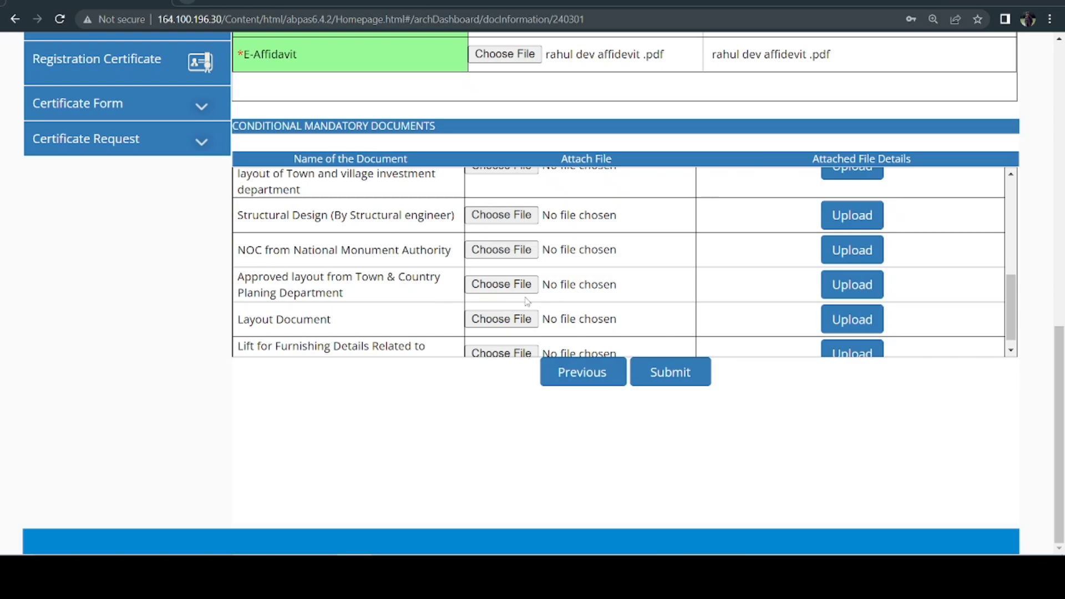
{"action": "scroll", "coordinate": [683, 320], "scroll_direction": "up", "scroll_amount": 5}
{"action": "scroll", "coordinate": [679, 327], "scroll_direction": "down", "scroll_amount": 3}
- Submit the documents and proceed to the application fee payment through the eNagarPalika gateway
{"action": "left_click", "coordinate": [686, 431]}
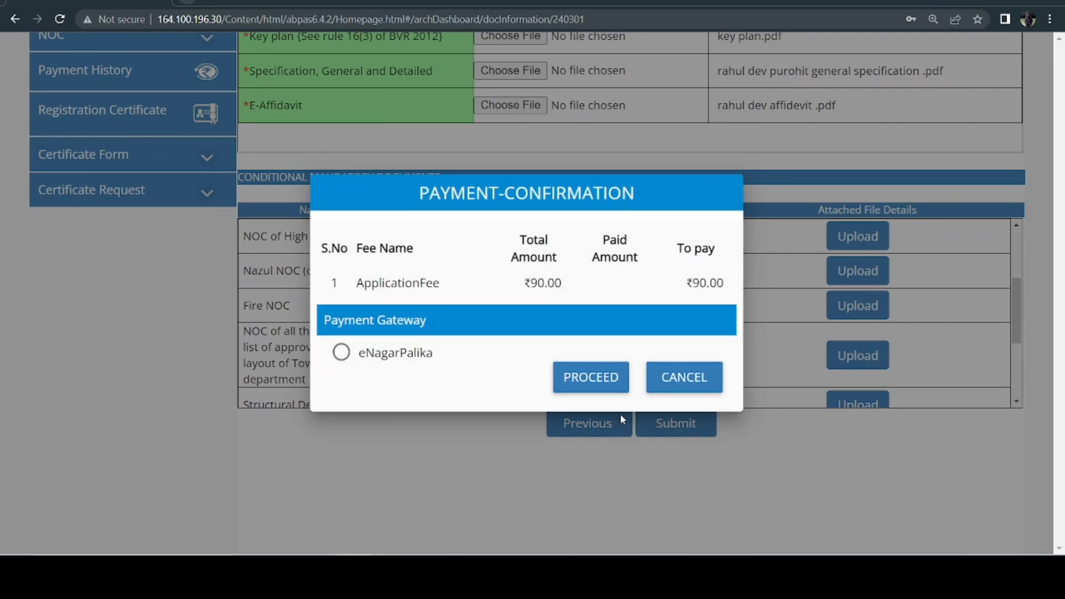
{"action": "left_click", "coordinate": [343, 355]}
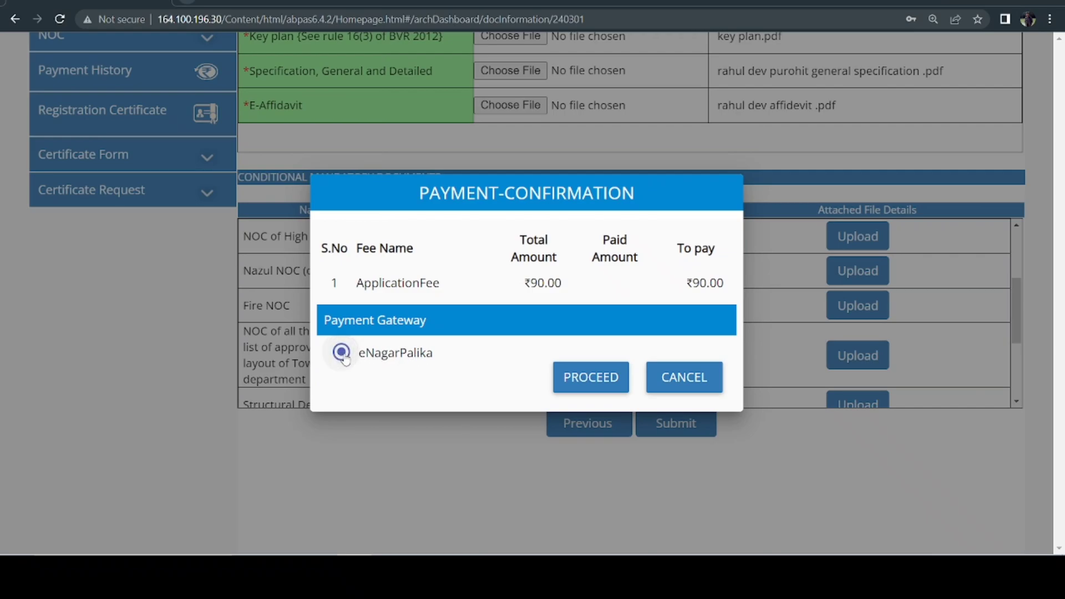
{"action": "left_click", "coordinate": [587, 385]}
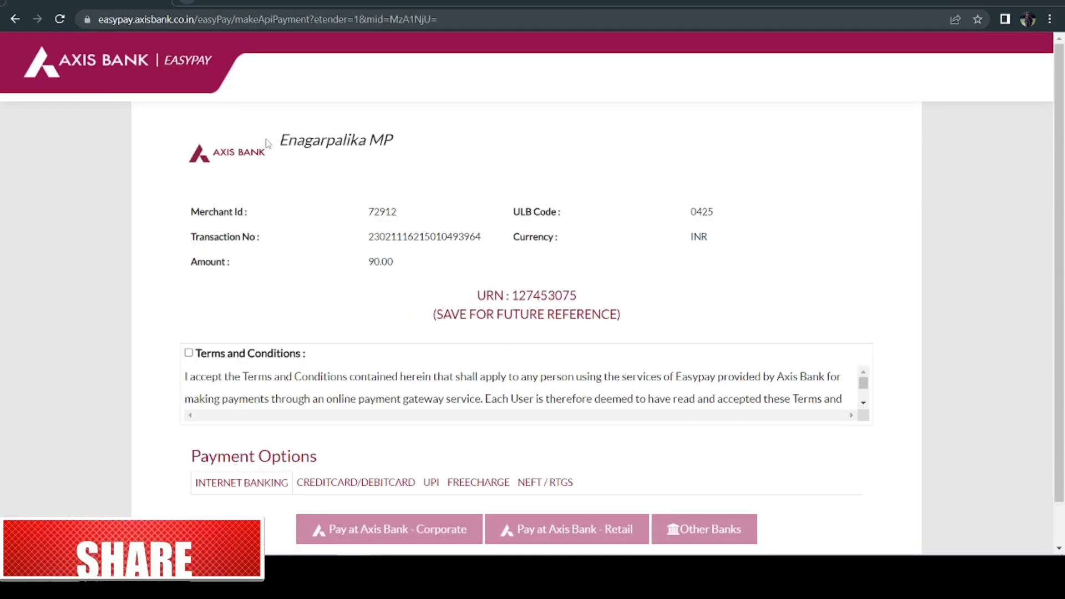
- Check the ULB code on the Axis Bank Easypay page and accept the payment terms and conditions
{"action": "scroll", "coordinate": [311, 172], "scroll_direction": "down", "scroll_amount": 1}
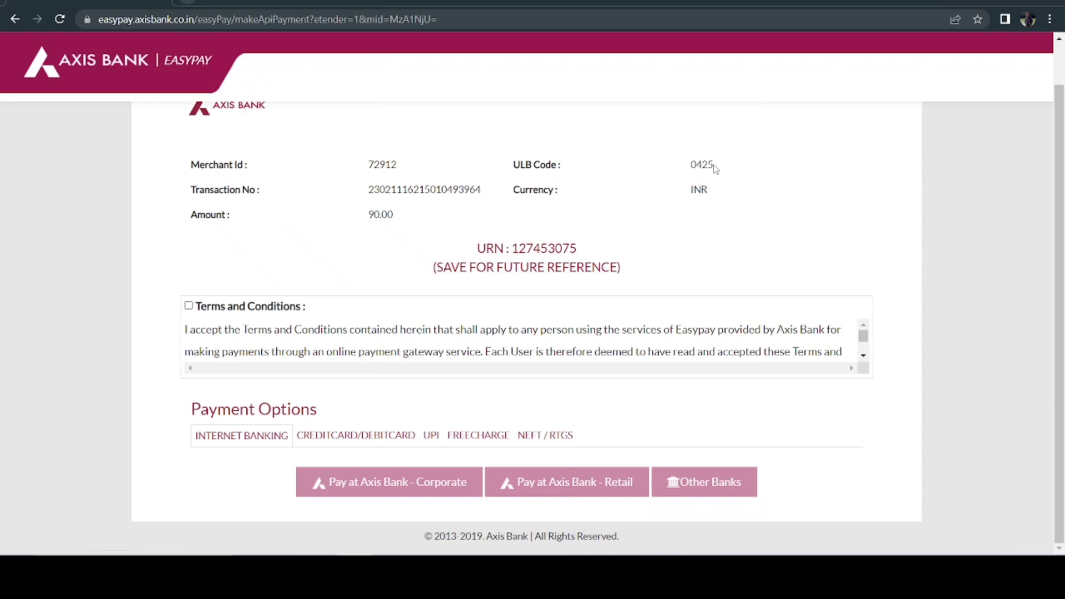
{"action": "left_click_drag", "start_coordinate": [715, 166], "coordinate": [690, 165]}
{"action": "left_click", "coordinate": [189, 307]}
{"action": "scroll", "coordinate": [379, 316], "scroll_direction": "down", "scroll_amount": 3}
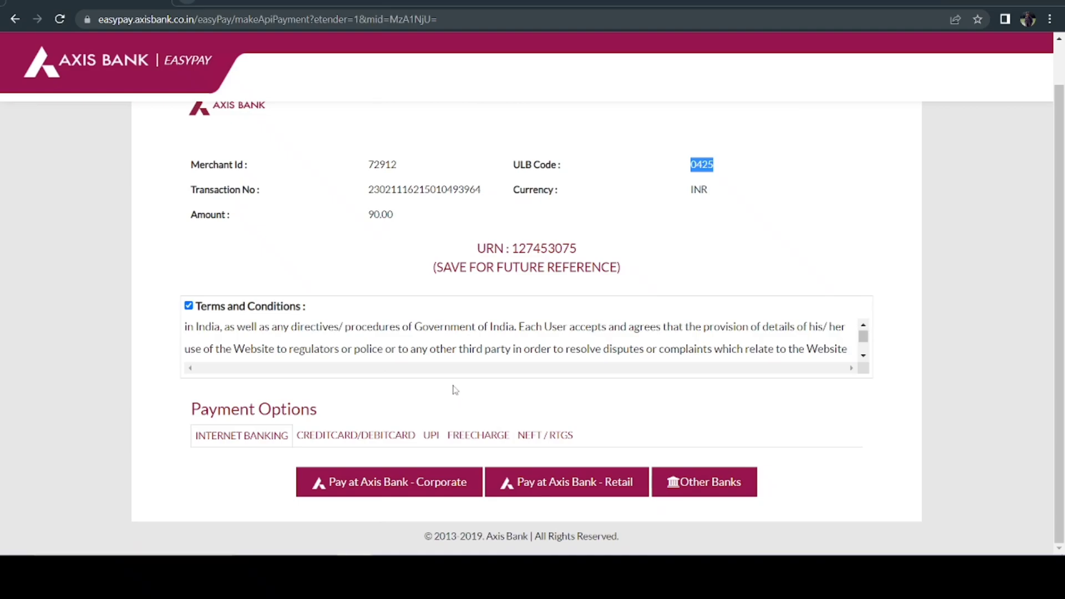
- Open the My Files page from the ABPAS dashboard
{"action": "scroll", "coordinate": [466, 321], "scroll_direction": "down", "scroll_amount": 2}
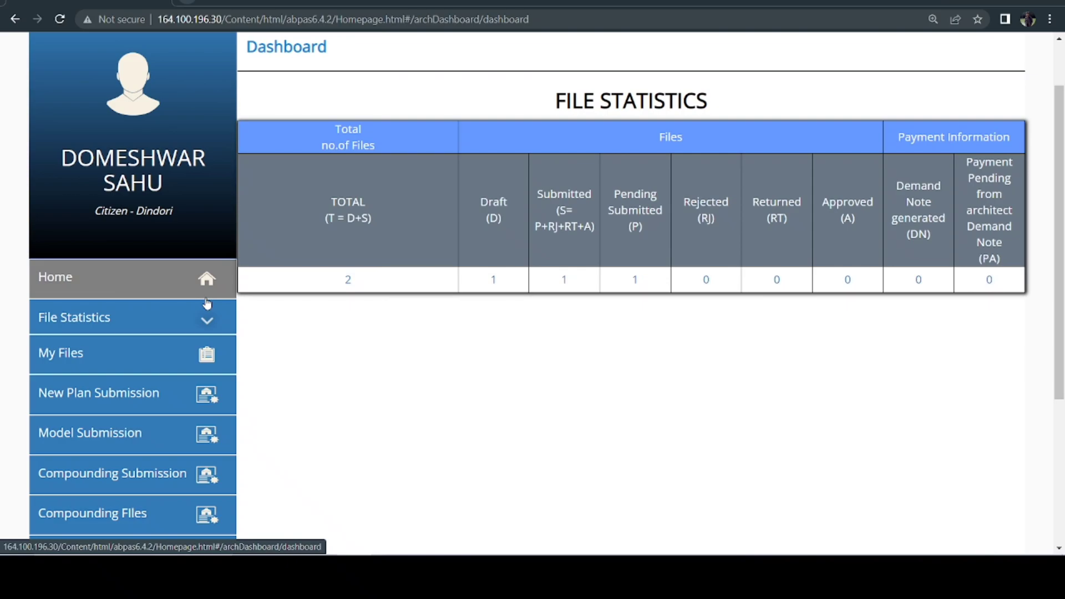
{"action": "scroll", "coordinate": [134, 333], "scroll_direction": "down", "scroll_amount": 3}
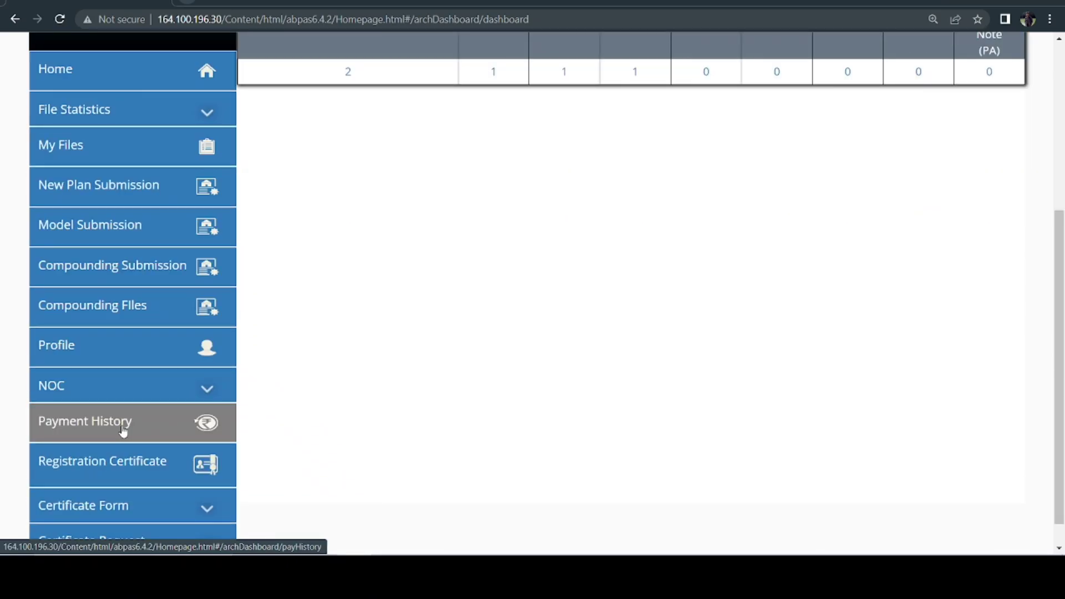
{"action": "scroll", "coordinate": [116, 416], "scroll_direction": "up", "scroll_amount": 1}
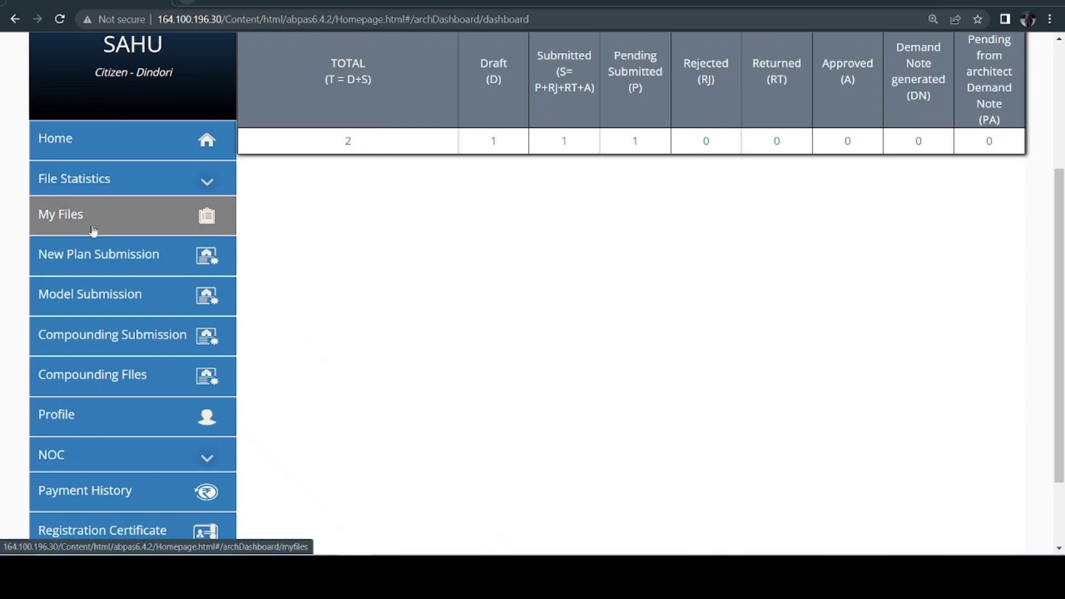
{"action": "left_click", "coordinate": [93, 230]}
{"action": "scroll", "coordinate": [282, 274], "scroll_direction": "down", "scroll_amount": 2}
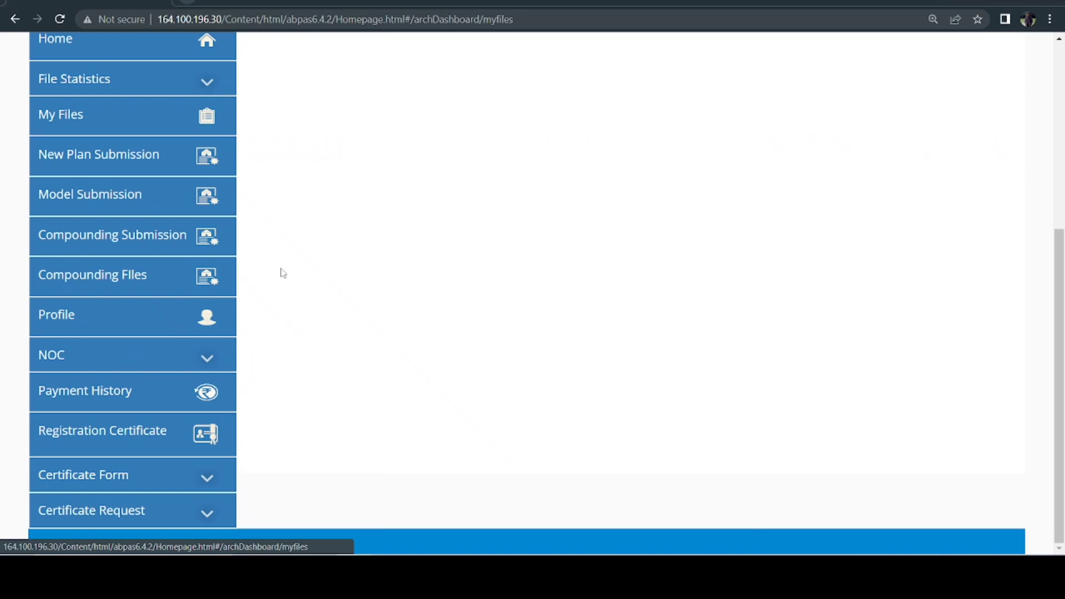